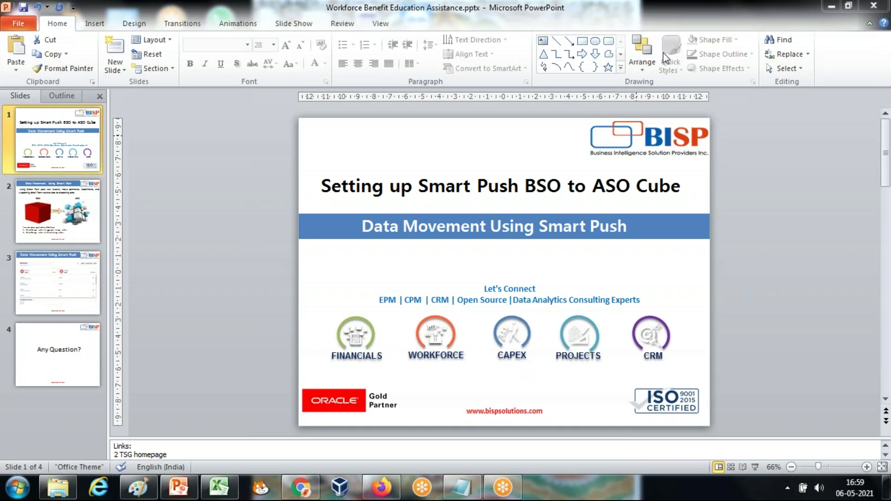
Present slide 2, Data Movement Using Smart Push, full screen and return to the editing view.
{"action": "left_click", "coordinate": [84, 202]}
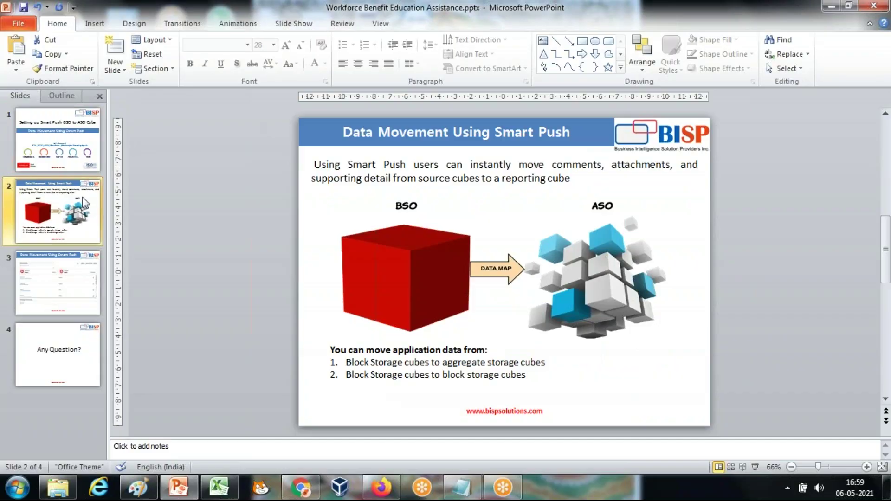
{"action": "key", "text": "shift+F5"}
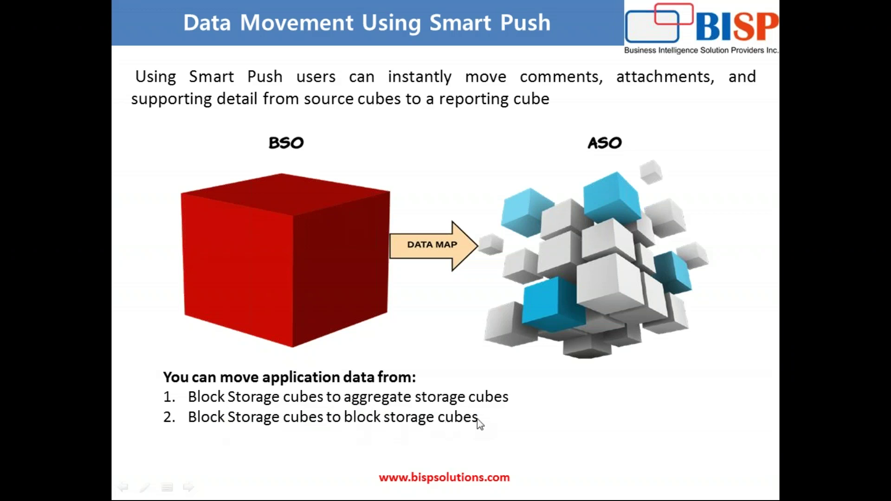
{"action": "key", "text": "Escape"}
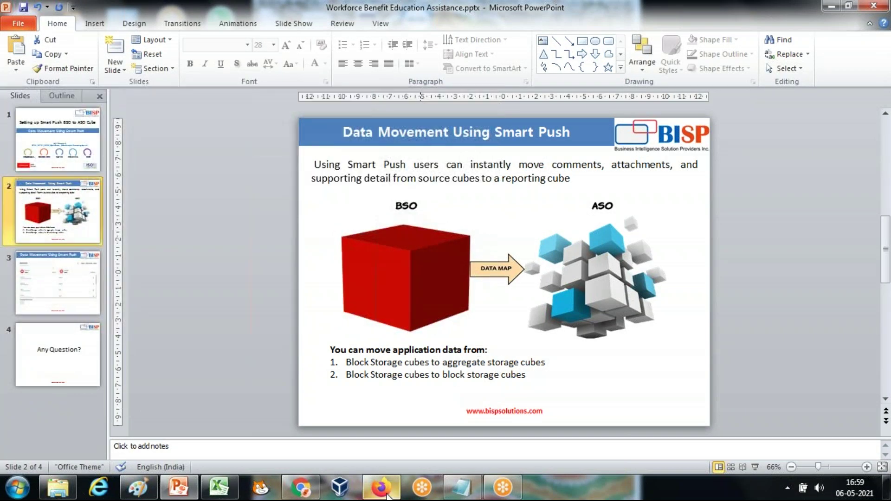
Switch to EPM Cloud Planning in Firefox, open the Dimensions page, filter it to cube Plan1 and expand its dimension list.
{"action": "left_click", "coordinate": [380, 394]}
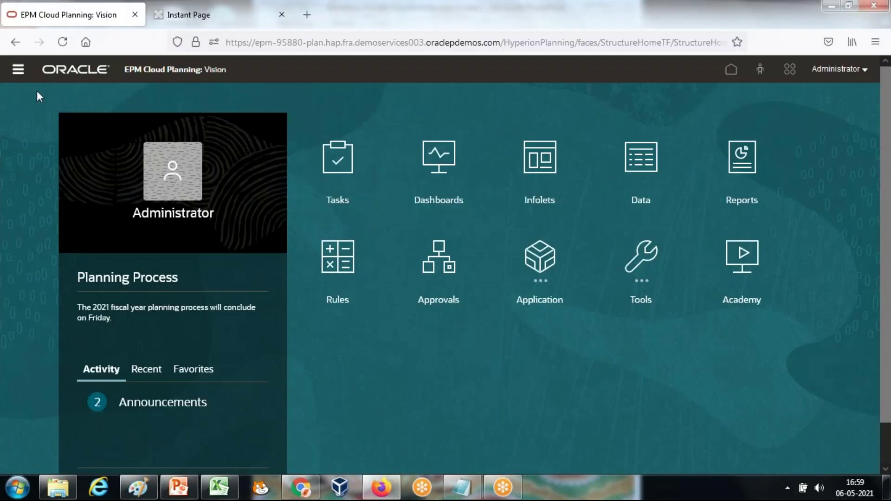
{"action": "left_click", "coordinate": [17, 77]}
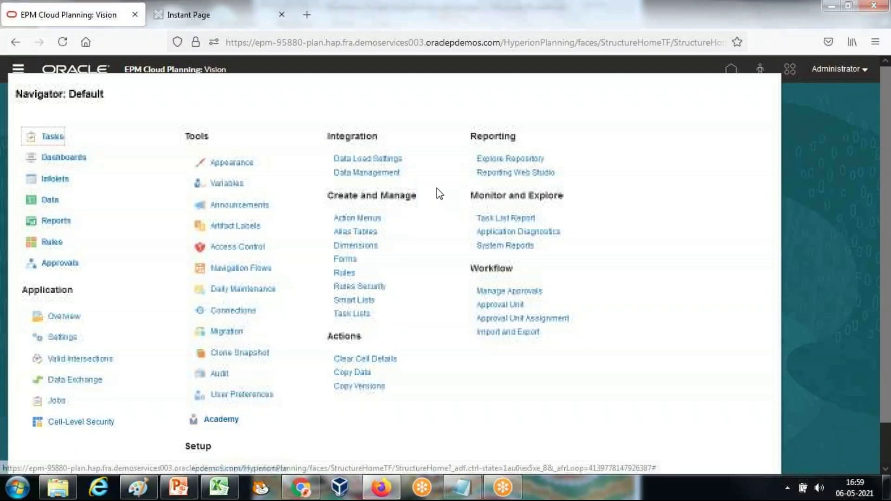
{"action": "left_click", "coordinate": [353, 245]}
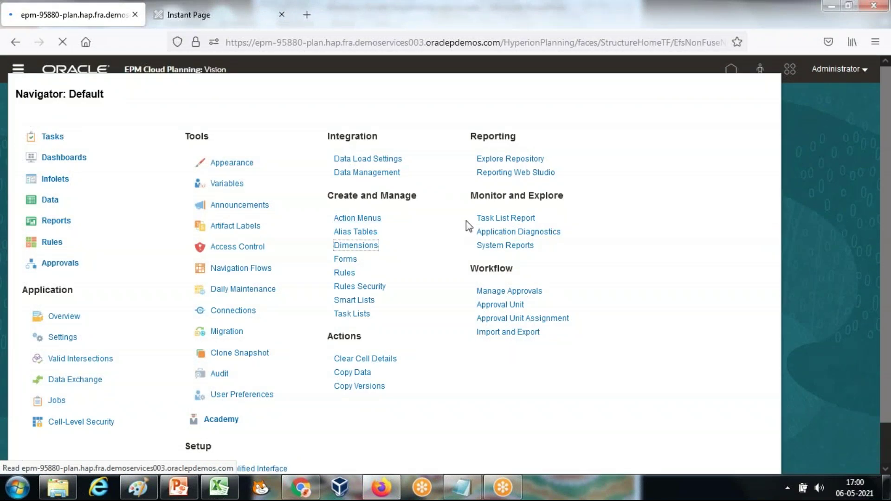
{"action": "left_click", "coordinate": [58, 125]}
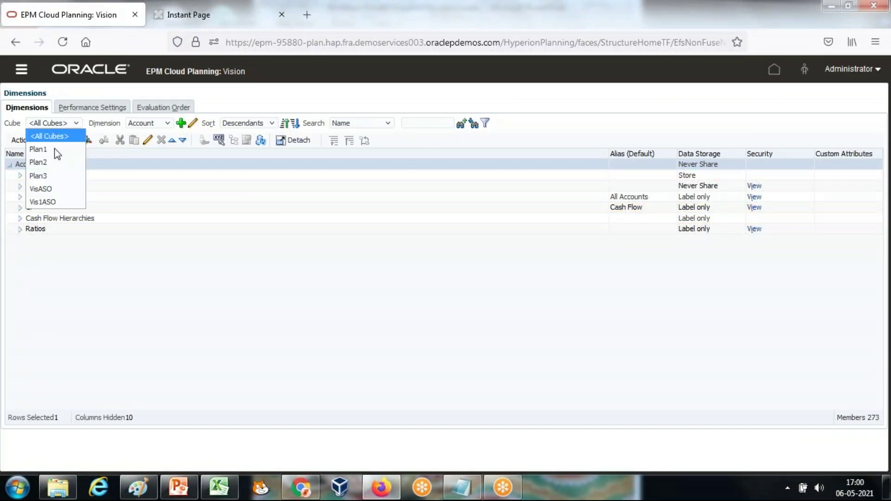
{"action": "left_click", "coordinate": [54, 148]}
{"action": "left_click", "coordinate": [155, 127]}
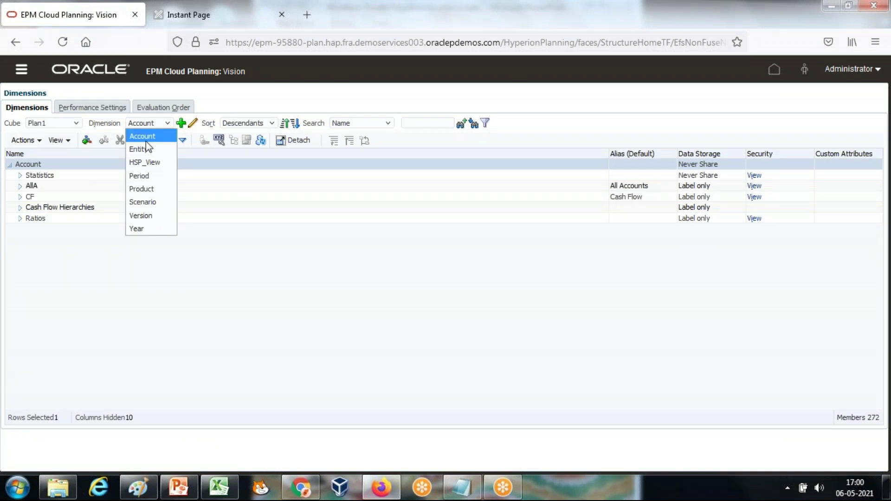
Paste the captured screenshot into a new Paint window and cut out the area showing the Plan1 dimension list.
{"action": "left_click", "coordinate": [18, 487]}
{"action": "left_click", "coordinate": [52, 35]}
{"action": "key", "text": "ctrl+v"}
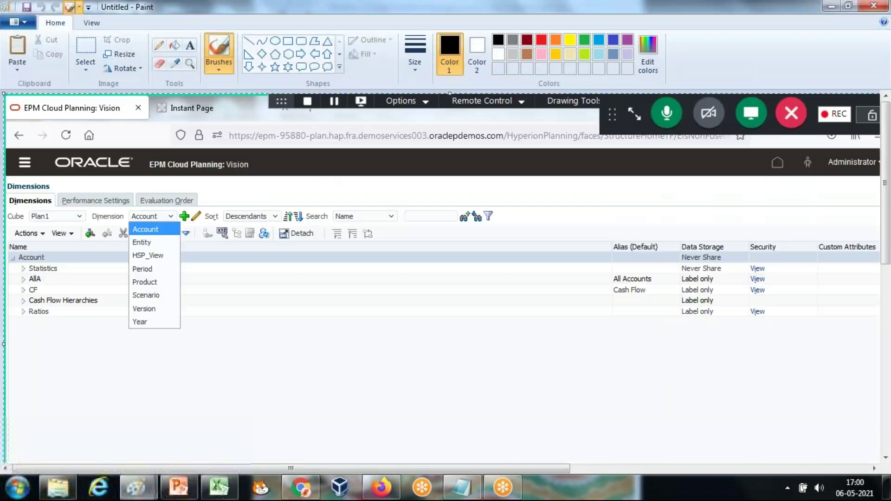
{"action": "mouse_move", "coordinate": [5, 180]}
{"action": "left_mouse_down"}
{"action": "mouse_move", "coordinate": [90, 293]}
{"action": "mouse_move", "coordinate": [204, 335]}
{"action": "left_mouse_up"}
{"action": "key", "text": "Delete"}
Start a new image without saving the old one, paste the Plan1 cutout and move it slightly down.
{"action": "key", "text": "ctrl+n"}
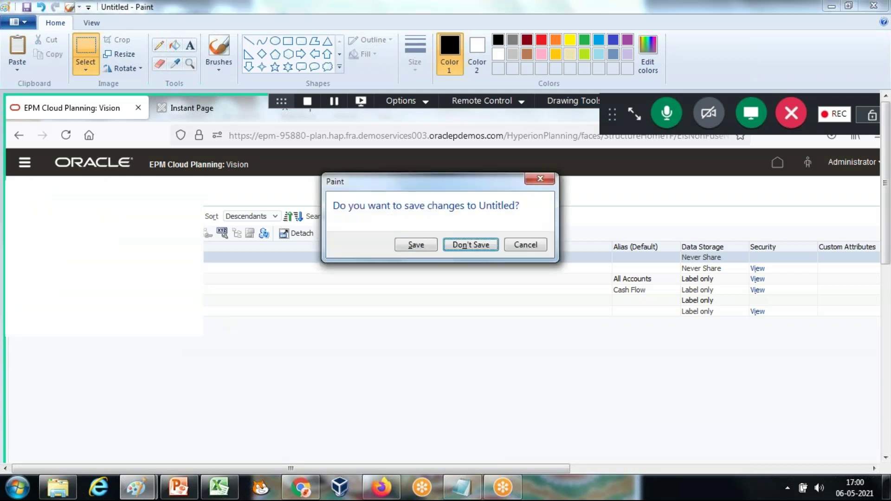
{"action": "key", "text": "n"}
{"action": "key", "text": "ctrl+v"}
{"action": "left_click_drag", "start_coordinate": [90, 115], "coordinate": [92, 155]}
Add the text label "BSO/Input Cube" above the Plan1 cutout.
{"action": "left_click", "coordinate": [189, 45]}
{"action": "left_click_drag", "start_coordinate": [10, 102], "coordinate": [184, 122]}
{"action": "type", "text": "BSO"}
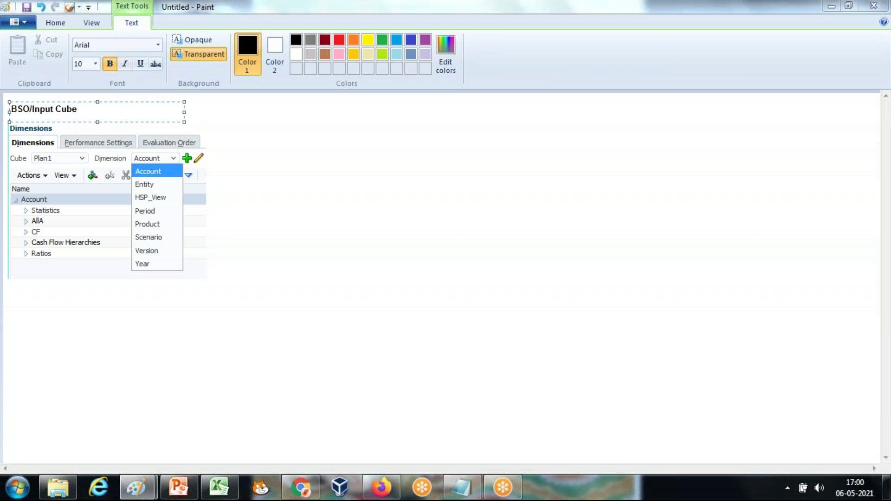
Switch back to EPM Cloud Planning, filter the dimensions to cube Vis1ASO and expand its dimension list.
{"action": "key", "text": "alt+Tab"}
{"action": "left_click", "coordinate": [59, 122]}
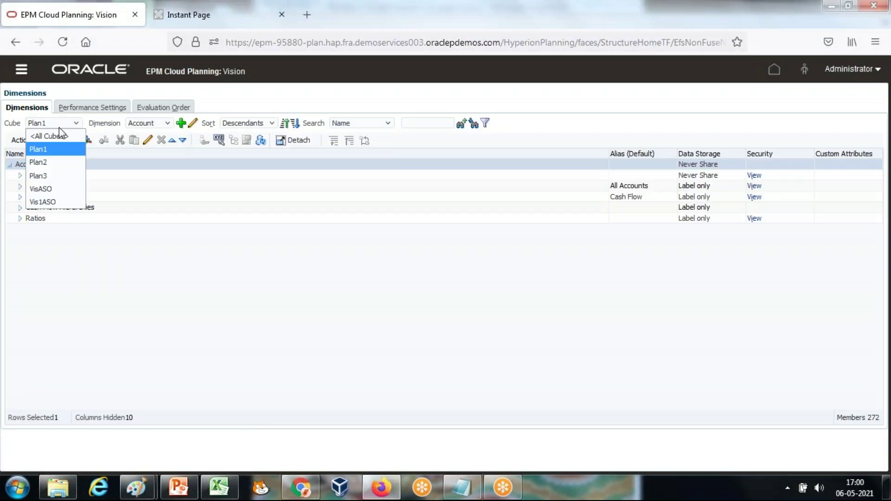
{"action": "left_click", "coordinate": [59, 201]}
{"action": "left_click", "coordinate": [148, 125]}
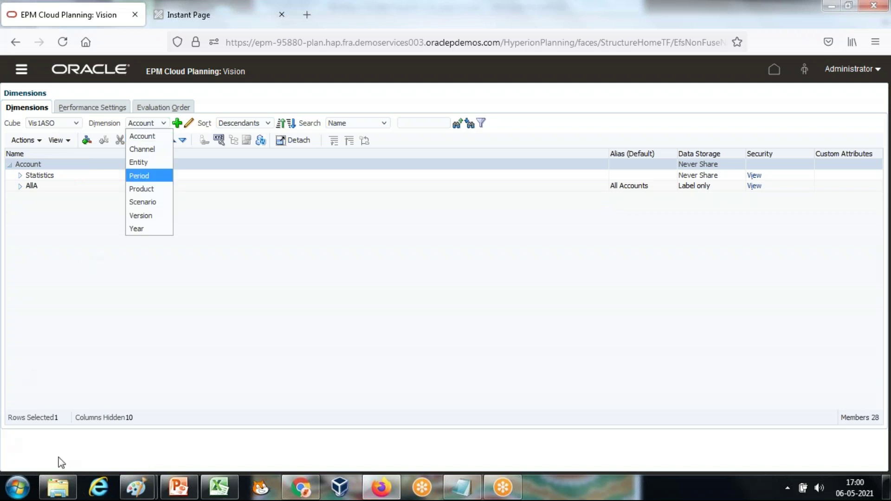
Paste the captured screenshot into another Paint window and cut out the area showing the Vis1ASO dimension list.
{"action": "left_click", "coordinate": [14, 485]}
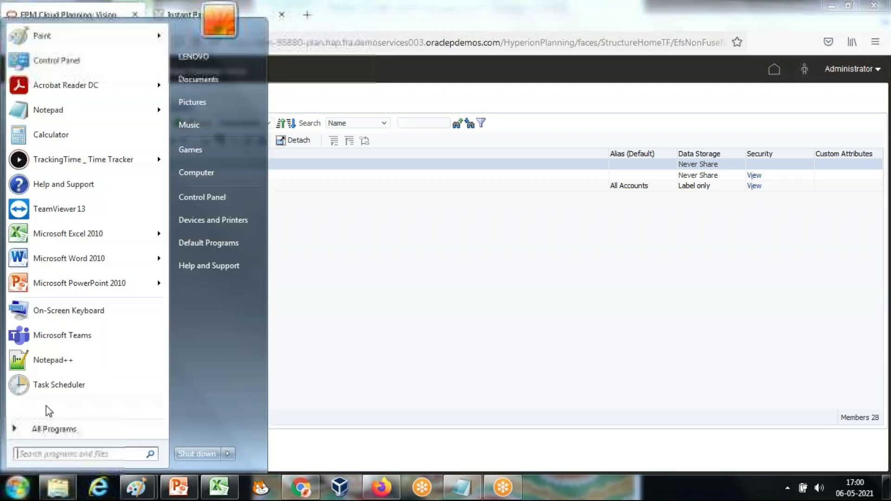
{"action": "left_click", "coordinate": [46, 37]}
{"action": "key", "text": "ctrl+v"}
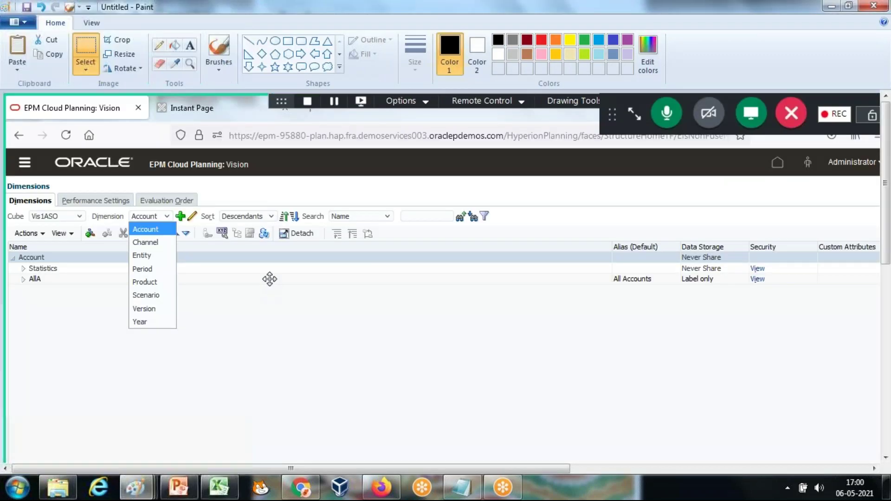
{"action": "left_click", "coordinate": [89, 58]}
{"action": "mouse_move", "coordinate": [10, 138]}
{"action": "left_mouse_down"}
{"action": "mouse_move", "coordinate": [44, 218]}
{"action": "mouse_move", "coordinate": [183, 290]}
{"action": "mouse_move", "coordinate": [205, 292]}
{"action": "left_mouse_up"}
{"action": "key", "text": "ctrl+x"}
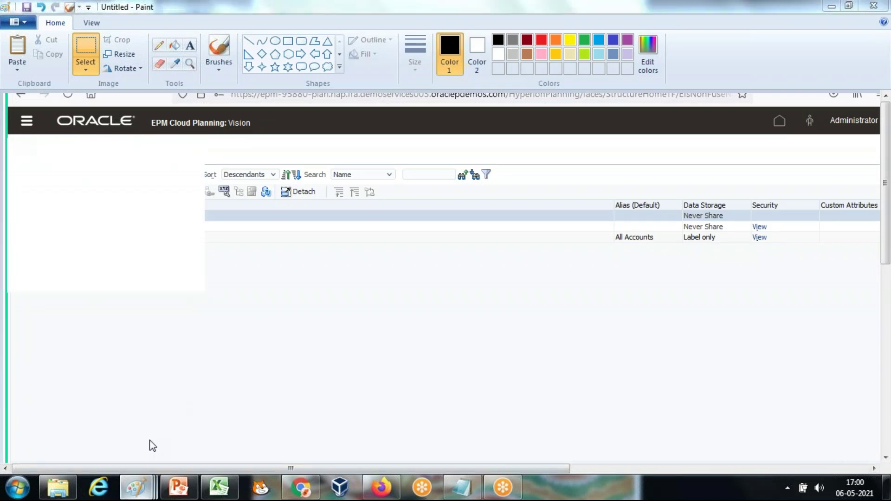
Paste the Vis1ASO cutout into the Paint image containing the Plan1 cutout and place the two side by side.
{"action": "mouse_move", "coordinate": [136, 487]}
{"action": "left_click", "coordinate": [120, 441]}
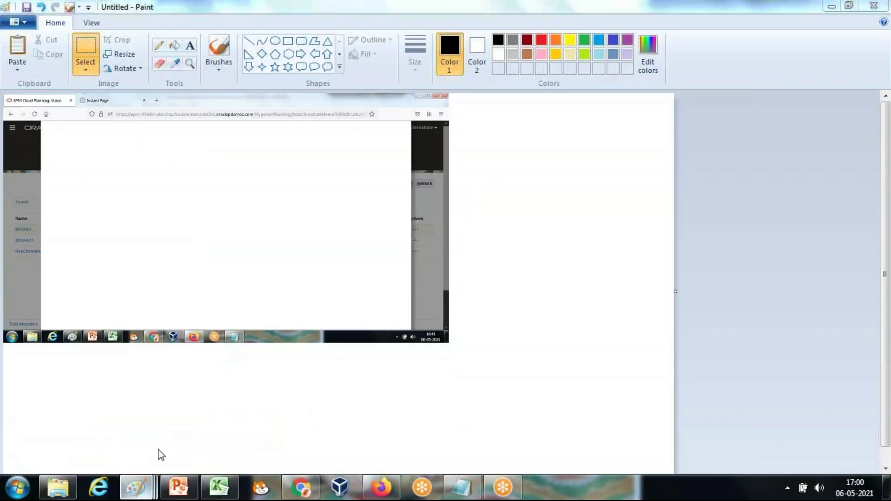
{"action": "left_click", "coordinate": [205, 413]}
{"action": "key", "text": "ctrl+v"}
{"action": "left_click_drag", "start_coordinate": [121, 171], "coordinate": [332, 208]}
Add the text label "ASO/Reporting Cube" above the Vis1ASO cutout.
{"action": "left_click", "coordinate": [189, 45]}
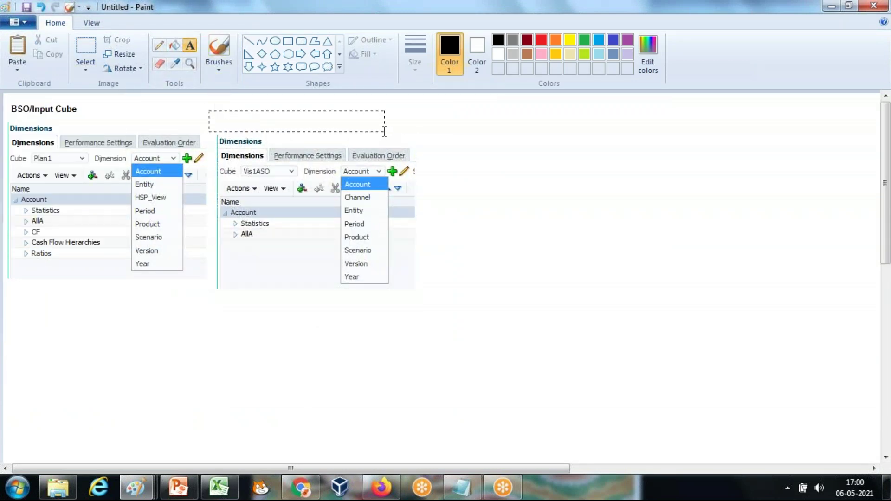
{"action": "left_click_drag", "start_coordinate": [384, 132], "coordinate": [386, 133]}
{"action": "type", "text": "ASO/Reporting Cube"}
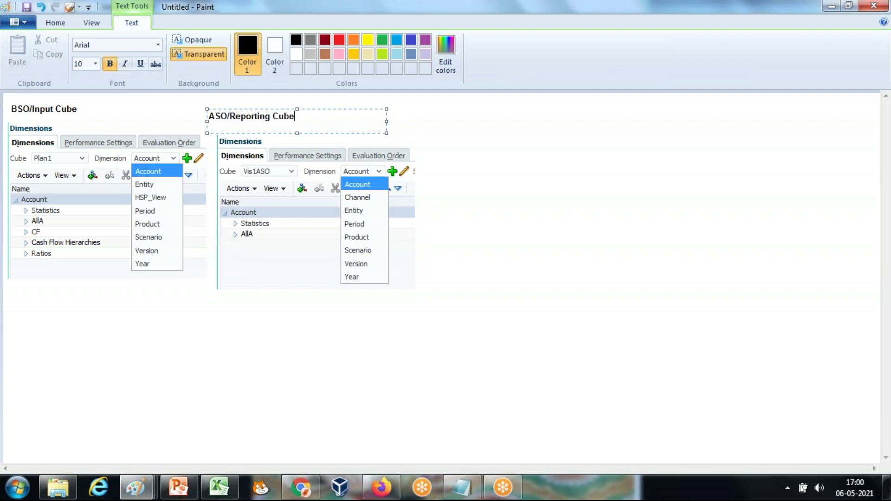
Draw a red rectangle with a thicker outline around Account and Entity in the Plan1 dimension list.
{"action": "left_click", "coordinate": [65, 27]}
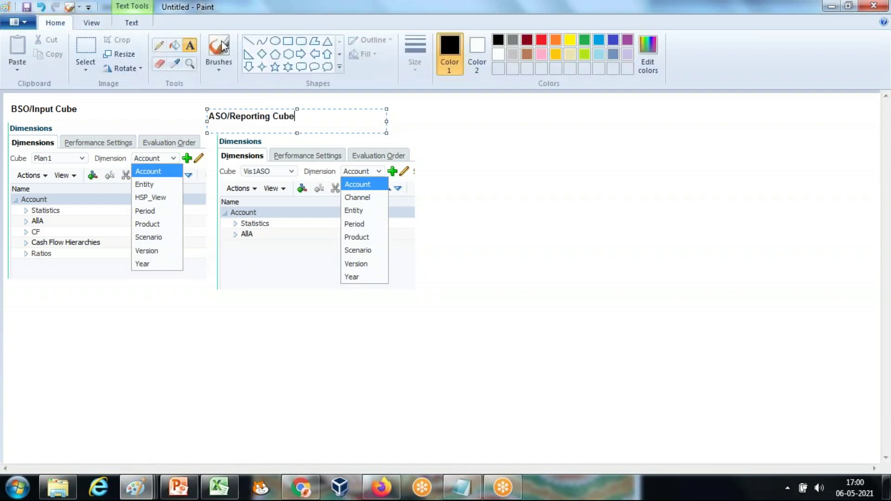
{"action": "left_click", "coordinate": [287, 41]}
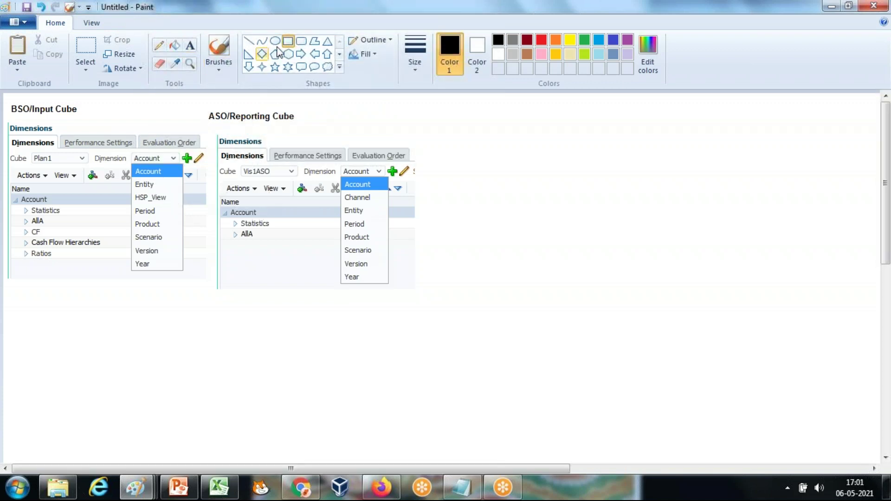
{"action": "left_click", "coordinate": [414, 54]}
{"action": "left_click", "coordinate": [417, 126]}
{"action": "mouse_move", "coordinate": [132, 167]}
{"action": "left_mouse_down"}
{"action": "mouse_move", "coordinate": [158, 223]}
{"action": "mouse_move", "coordinate": [166, 186]}
{"action": "mouse_move", "coordinate": [172, 191]}
{"action": "mouse_move", "coordinate": [131, 248]}
{"action": "mouse_move", "coordinate": [132, 266]}
{"action": "mouse_move", "coordinate": [128, 192]}
{"action": "left_mouse_up"}
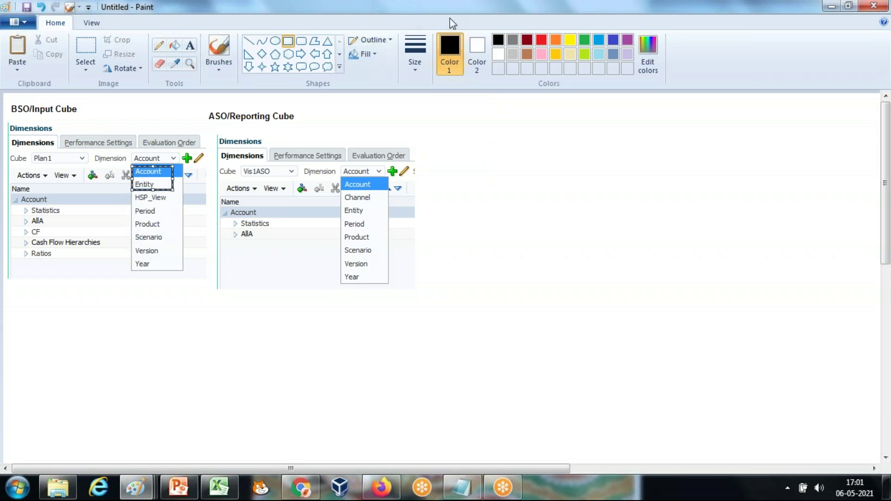
{"action": "left_click", "coordinate": [541, 40]}
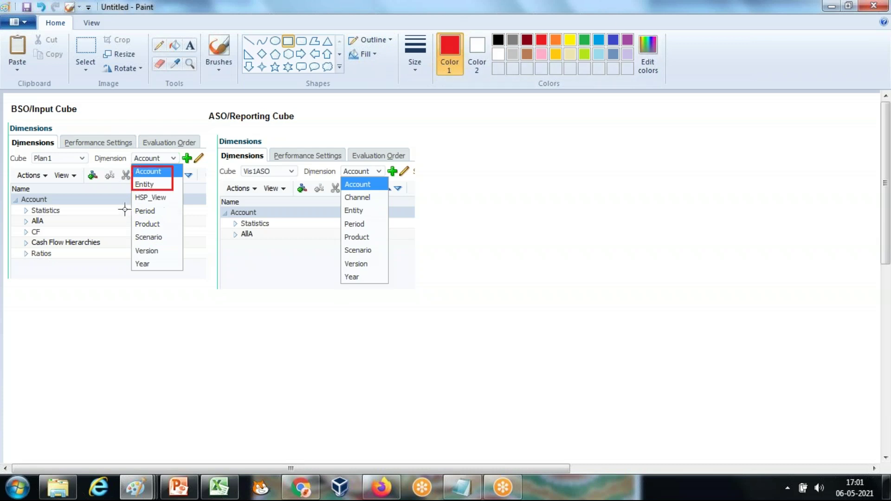
Outline the Plan1 dimensions Period through Year, the BSO/Input Cube label and the Vis1ASO dimension Channel with red rectangles.
{"action": "left_click_drag", "start_coordinate": [133, 204], "coordinate": [170, 269]}
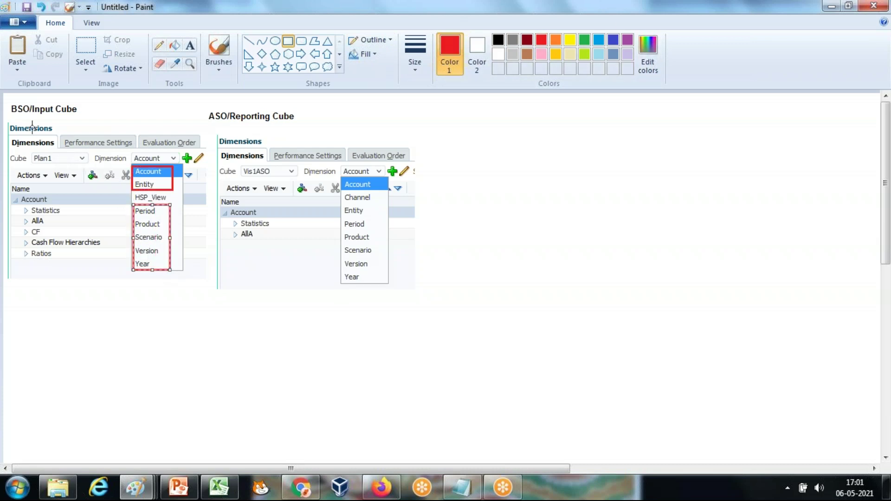
{"action": "left_click_drag", "start_coordinate": [7, 100], "coordinate": [87, 115]}
{"action": "left_click_drag", "start_coordinate": [342, 193], "coordinate": [376, 203]}
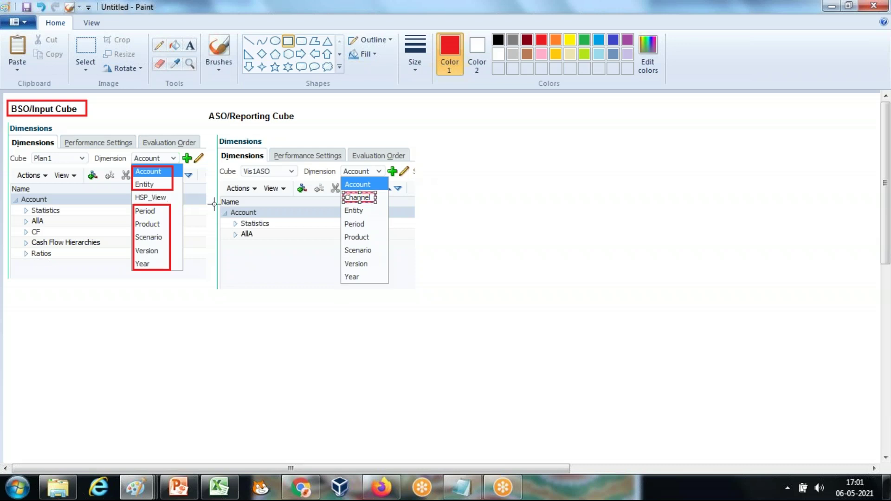
{"action": "left_click", "coordinate": [427, 219]}
Look at the Data Maps list in EPM Cloud Planning and return to the annotated cube comparison in Paint.
{"action": "left_click", "coordinate": [379, 491]}
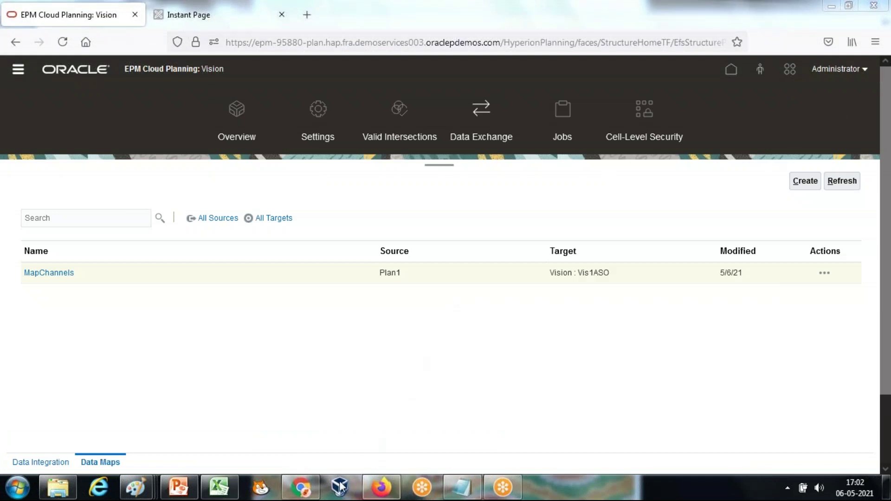
{"action": "mouse_move", "coordinate": [152, 474]}
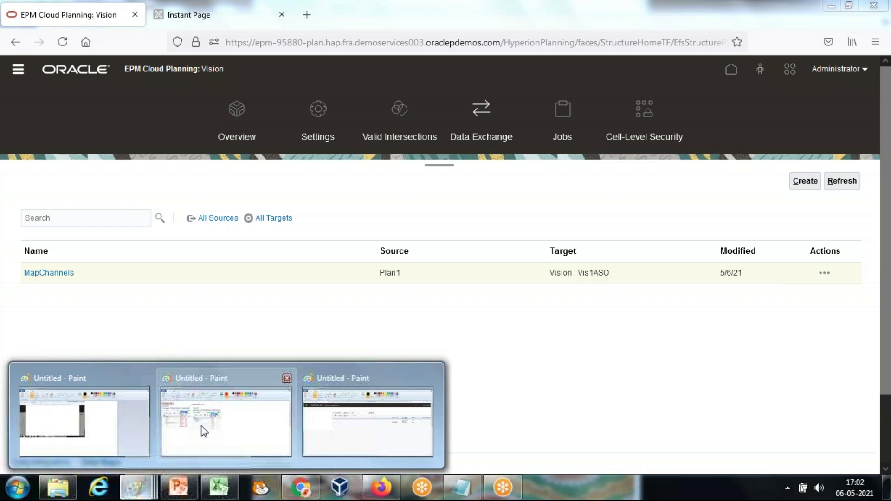
{"action": "left_click", "coordinate": [201, 428]}
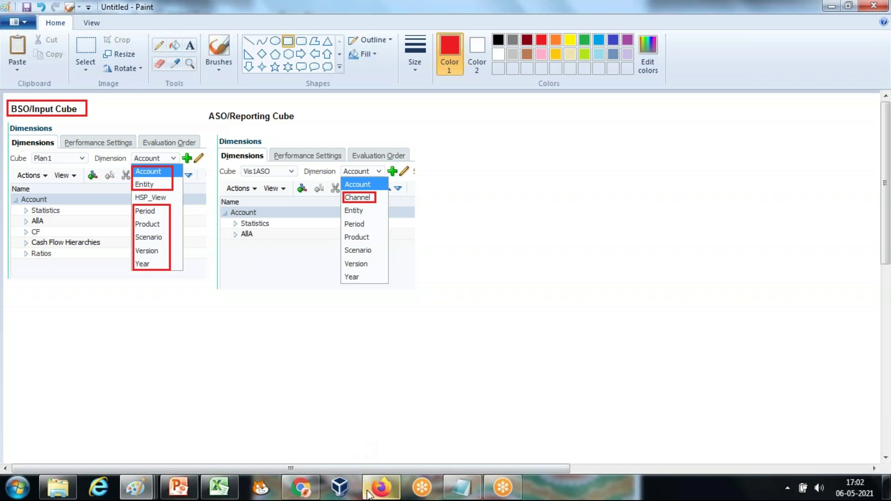
Switch to EPM Cloud Planning, open the Channel smart list and examine its properties and entries.
{"action": "left_click", "coordinate": [381, 487]}
{"action": "left_click", "coordinate": [22, 74]}
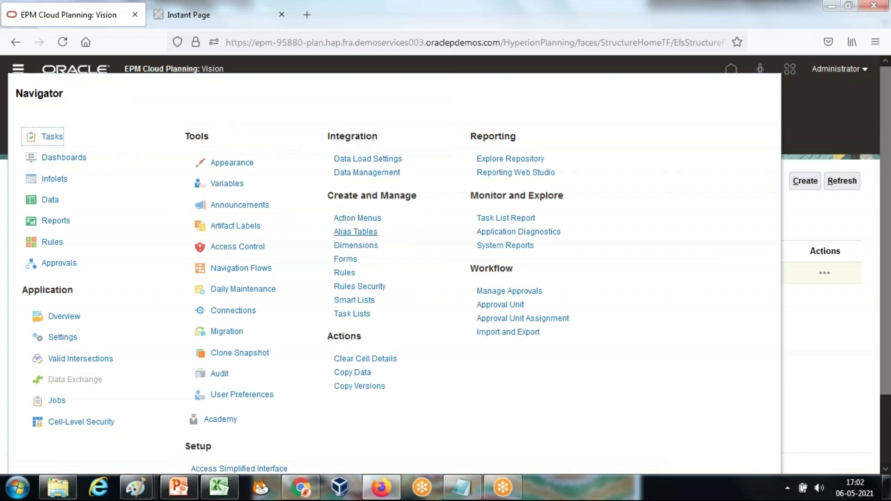
{"action": "left_click", "coordinate": [356, 301]}
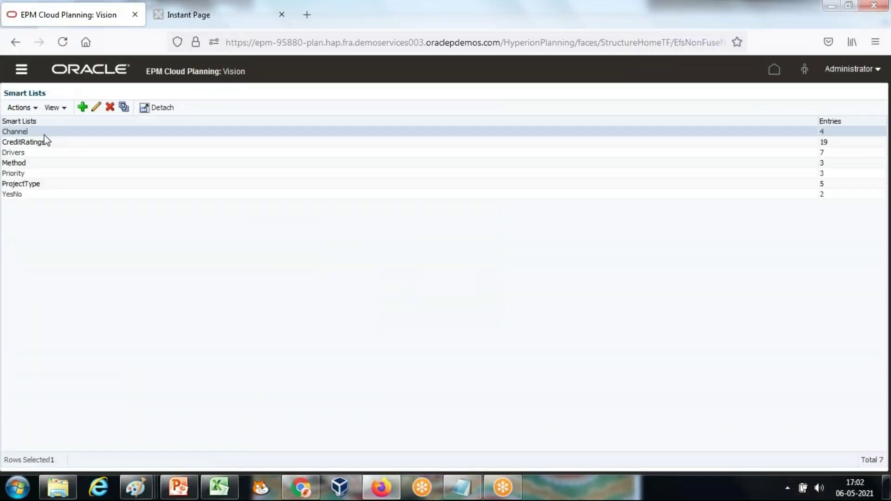
{"action": "double_click", "coordinate": [142, 132]}
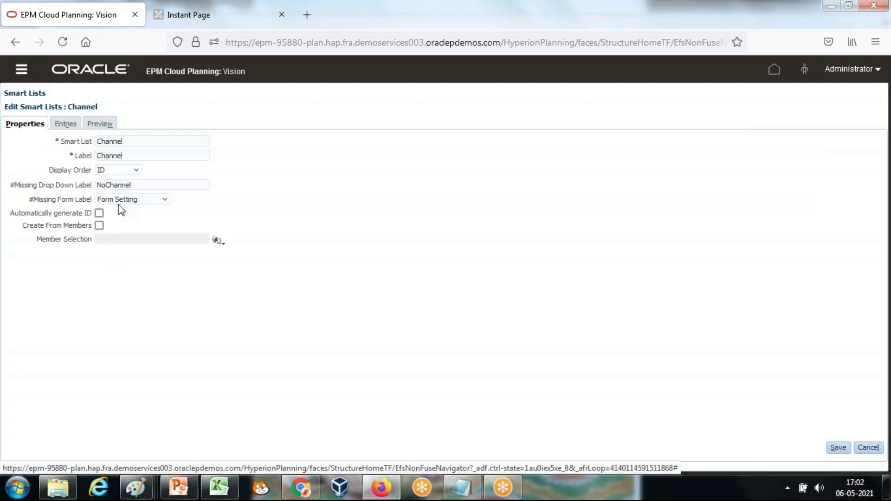
{"action": "left_click", "coordinate": [66, 124]}
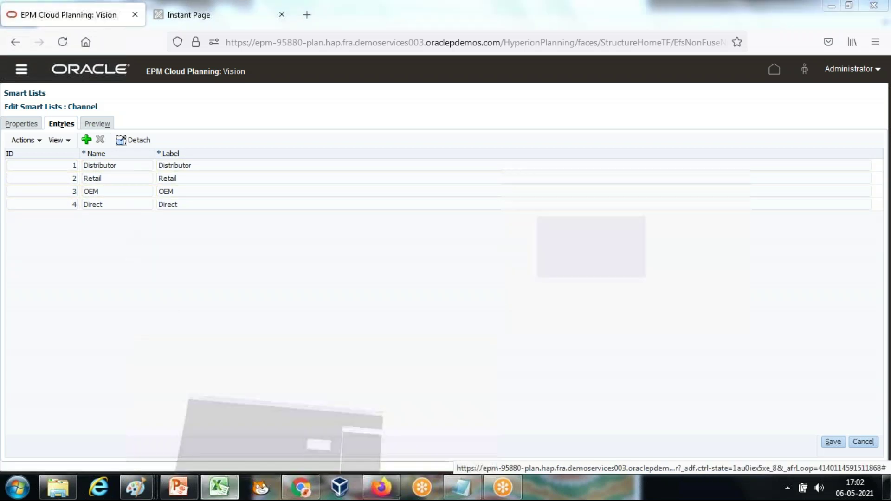
Switch to SmartPushExample.xlsx in Excel, place its window beside the smart list entries and select the channel headings from Distributor to NoChannel.
{"action": "left_click", "coordinate": [229, 483]}
{"action": "double_click", "coordinate": [169, 14]}
{"action": "left_click_drag", "start_coordinate": [253, 89], "coordinate": [303, 167]}
{"action": "left_click_drag", "start_coordinate": [307, 306], "coordinate": [494, 307]}
{"action": "left_click_drag", "start_coordinate": [373, 164], "coordinate": [479, 157]}
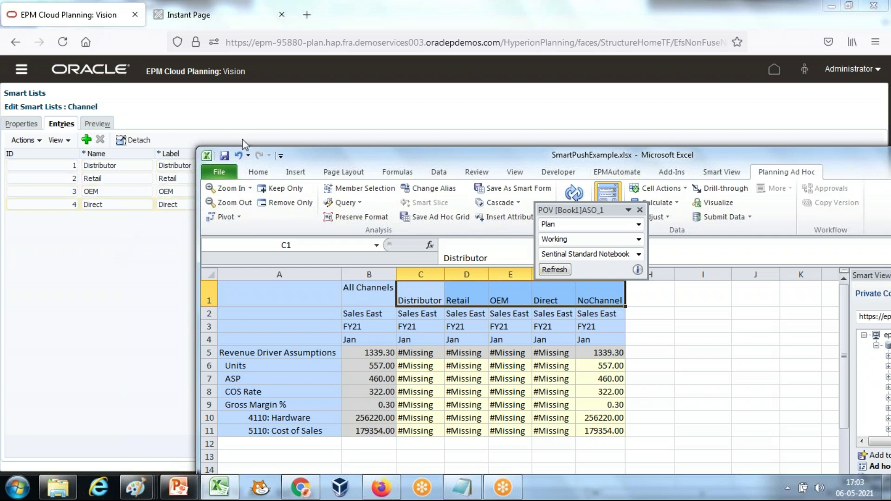
Return to the Channel smart list and check the missing-value label in its properties.
{"action": "left_click", "coordinate": [293, 101]}
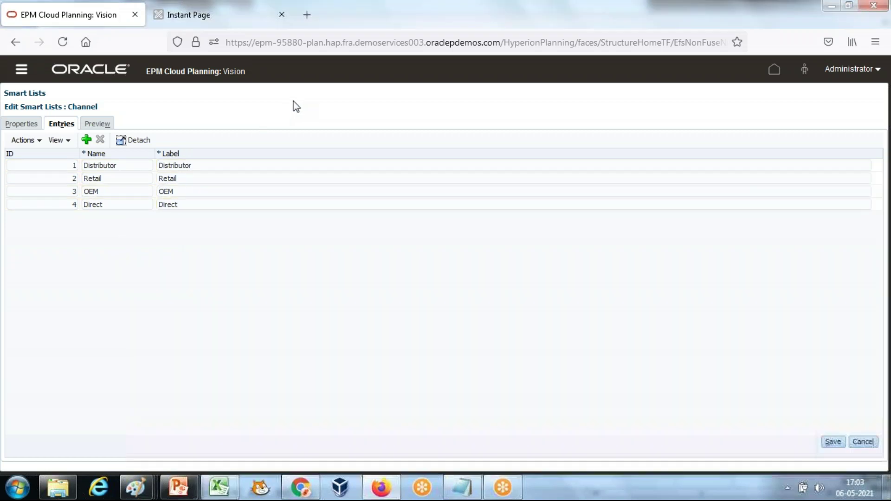
{"action": "left_click", "coordinate": [21, 124]}
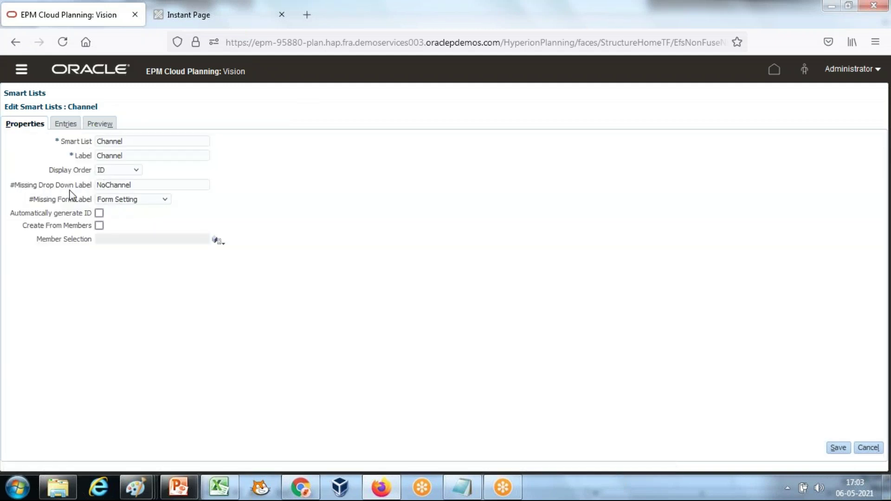
Highlight the NoChannel missing drop-down label, compare it with the NoChannel heading in Excel and select the headings from Distributor to NoChannel.
{"action": "left_click", "coordinate": [85, 186]}
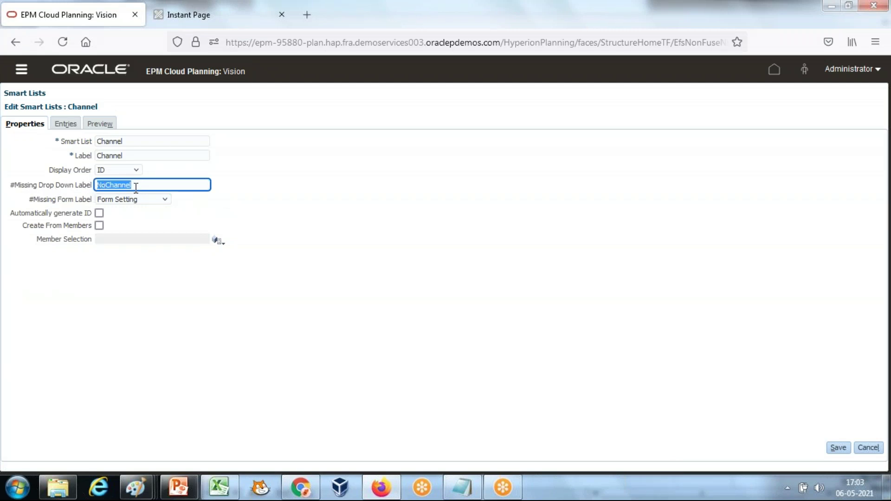
{"action": "key", "text": "alt+Tab"}
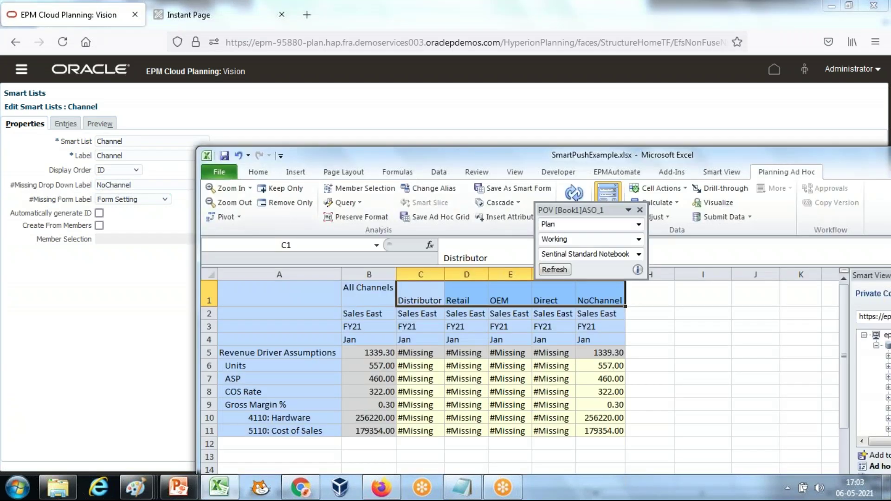
{"action": "left_click", "coordinate": [601, 295]}
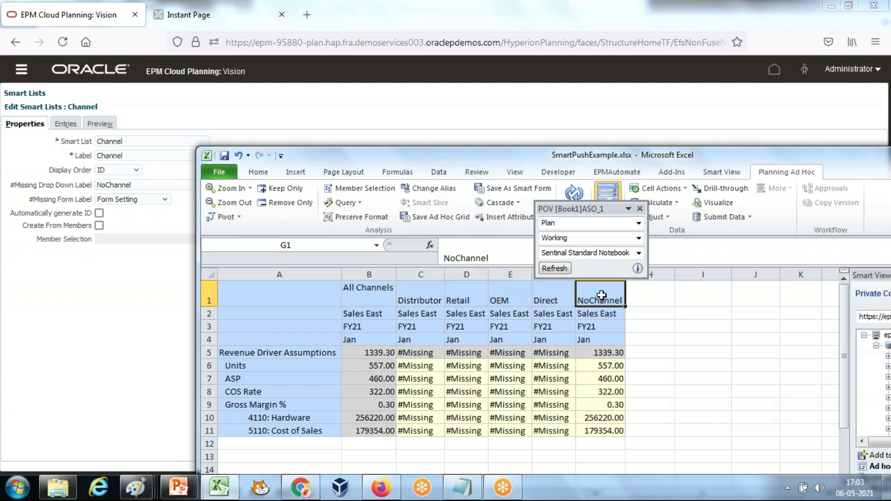
{"action": "left_click_drag", "start_coordinate": [420, 288], "coordinate": [593, 295]}
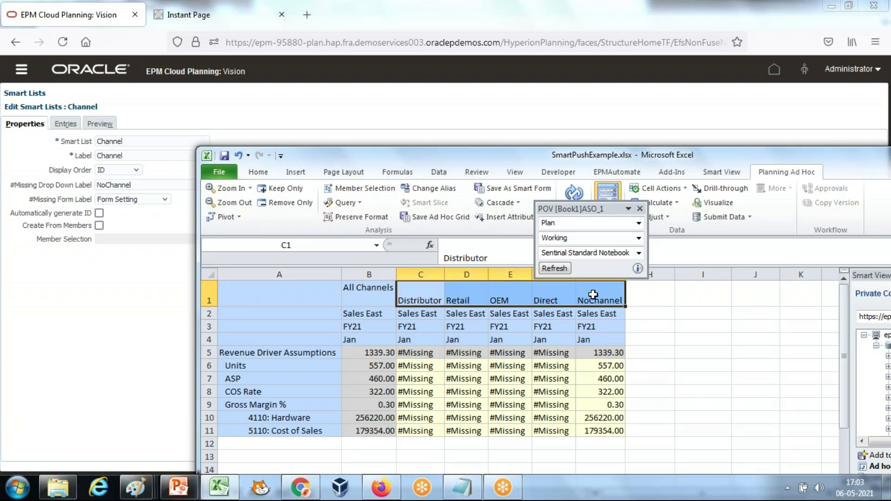
{"action": "left_click", "coordinate": [397, 172]}
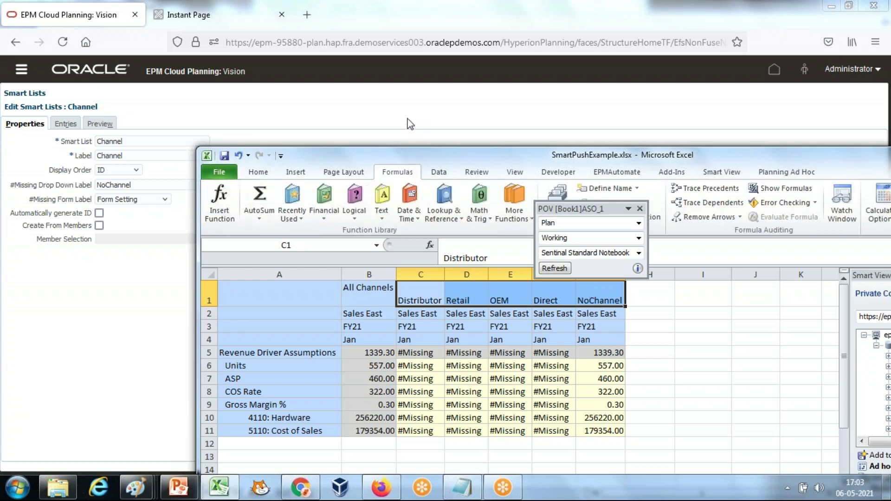
{"action": "left_click", "coordinate": [274, 172]}
Show the Channel smart list entries beside the SmartPushExample.xlsx window, with the POV box moved clear of the channel headings.
{"action": "left_click_drag", "start_coordinate": [327, 153], "coordinate": [352, 100]}
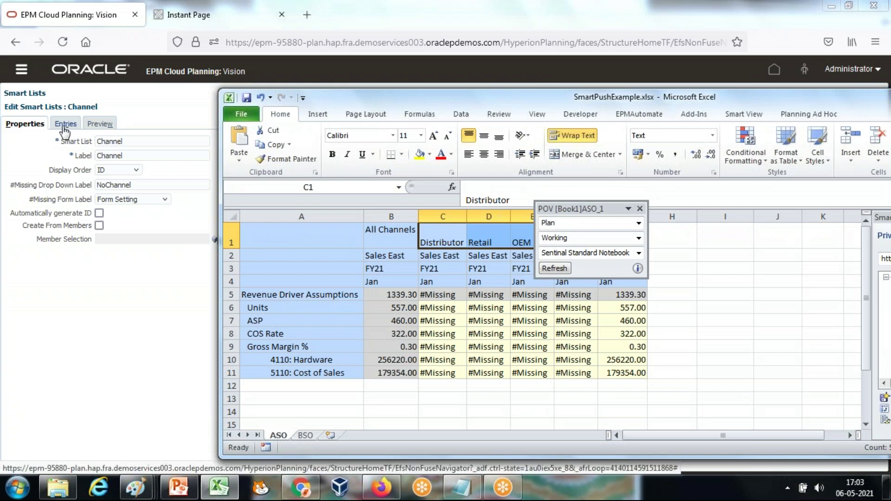
{"action": "left_click", "coordinate": [69, 135]}
{"action": "left_click", "coordinate": [66, 123]}
{"action": "key", "text": "alt+Tab"}
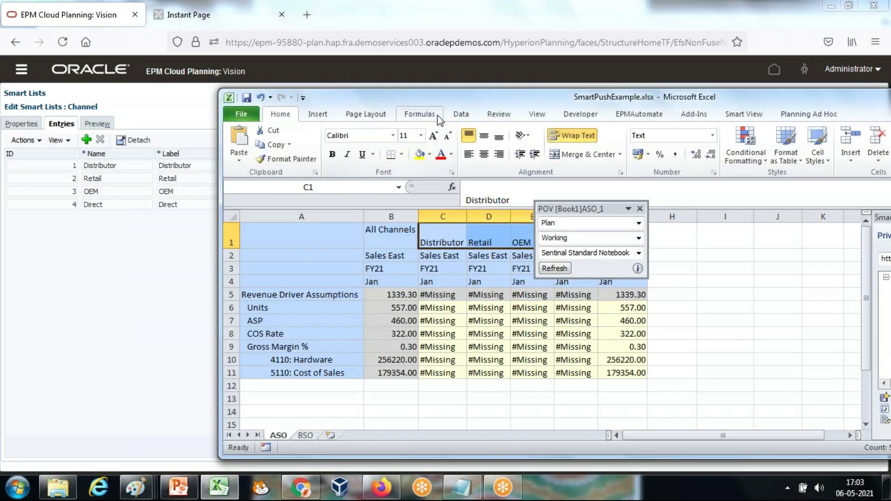
{"action": "left_click_drag", "start_coordinate": [433, 101], "coordinate": [440, 102]}
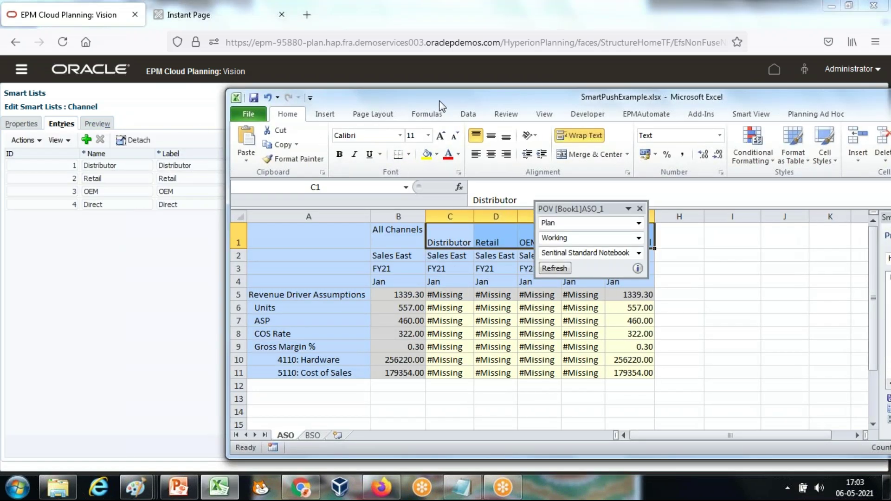
{"action": "left_click_drag", "start_coordinate": [570, 209], "coordinate": [737, 240]}
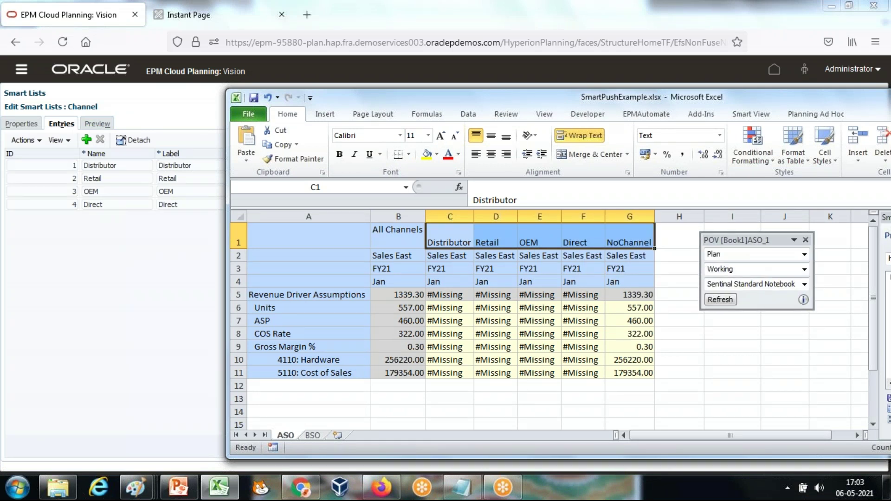
Switch to Paint and paste the screenshot of the smart list entries beside the Excel channel headings.
{"action": "left_click", "coordinate": [136, 487]}
{"action": "left_click", "coordinate": [347, 436]}
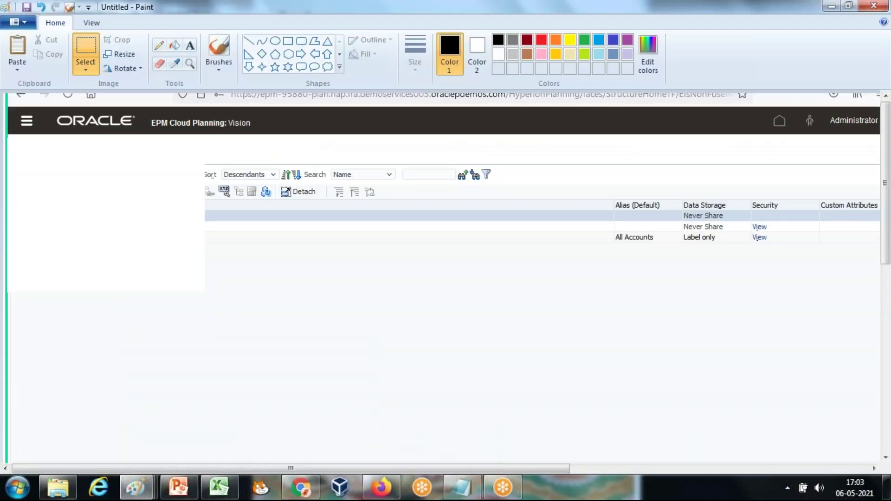
{"action": "key", "text": "ctrl+v"}
{"action": "left_click_drag", "start_coordinate": [335, 339], "coordinate": [337, 329]}
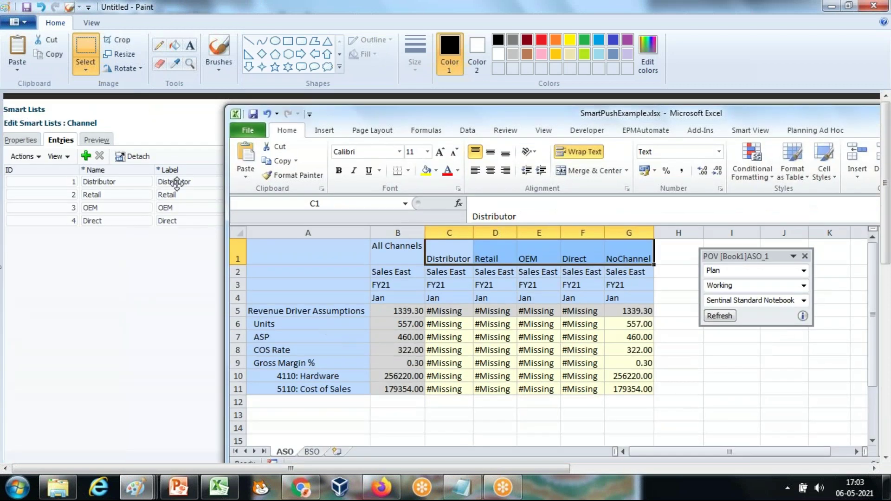
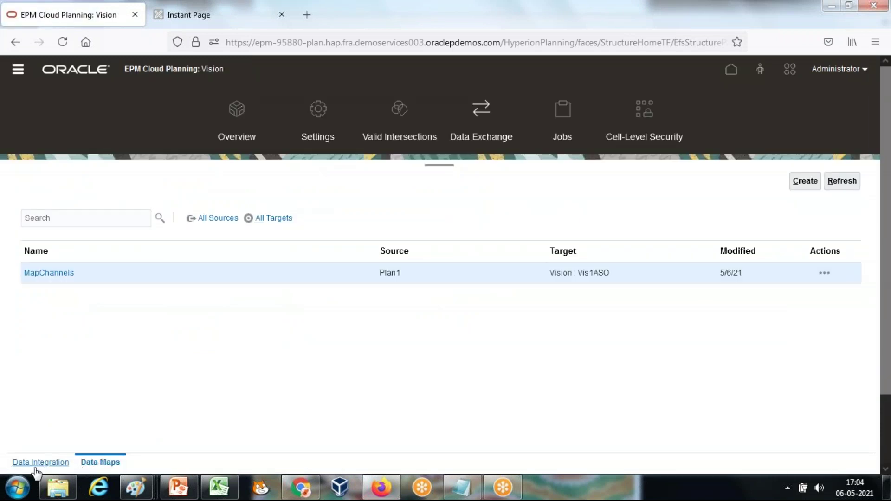
Create a data map named BSOTOASOCube with Plan1 as the source cube and Vis1ASO as the target cube.
{"action": "left_click", "coordinate": [805, 181]}
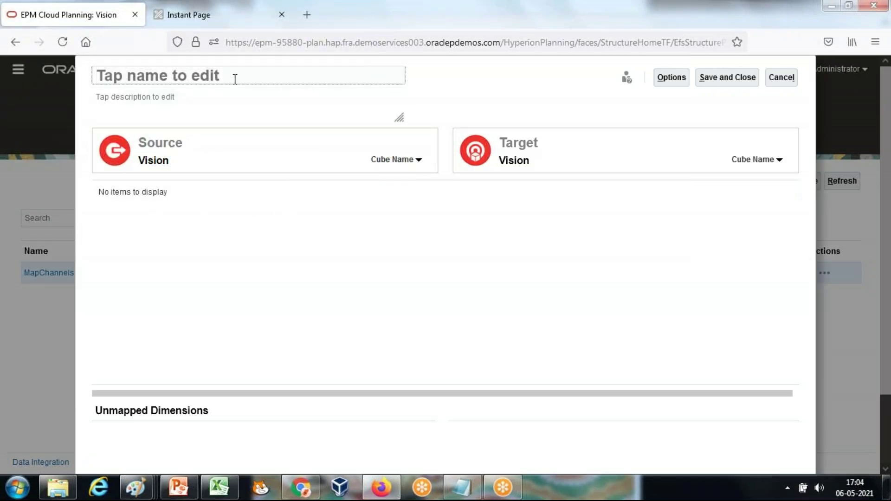
{"action": "type", "text": "BSOTOASOCube"}
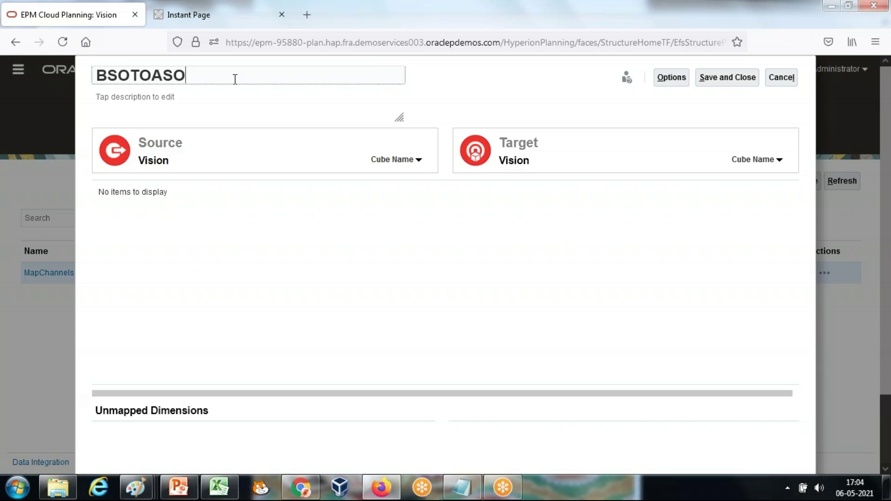
{"action": "left_click", "coordinate": [416, 160]}
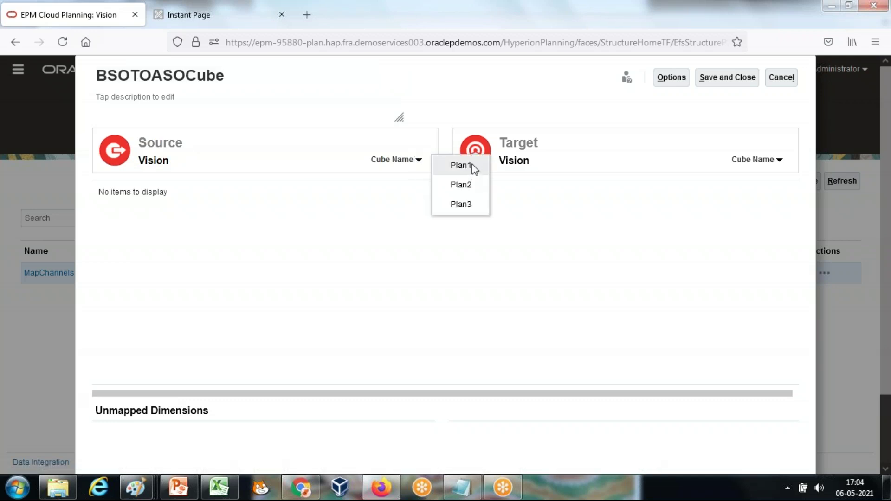
{"action": "left_click", "coordinate": [473, 168]}
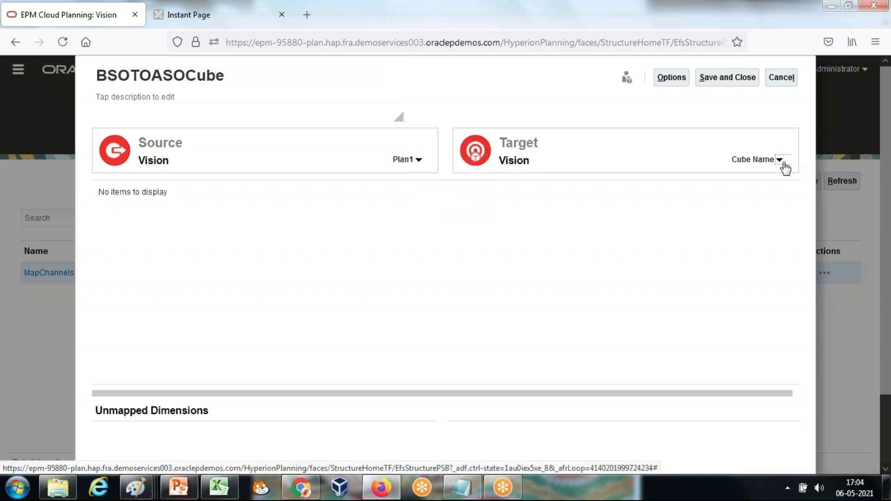
{"action": "left_click", "coordinate": [784, 168]}
{"action": "left_click", "coordinate": [801, 244]}
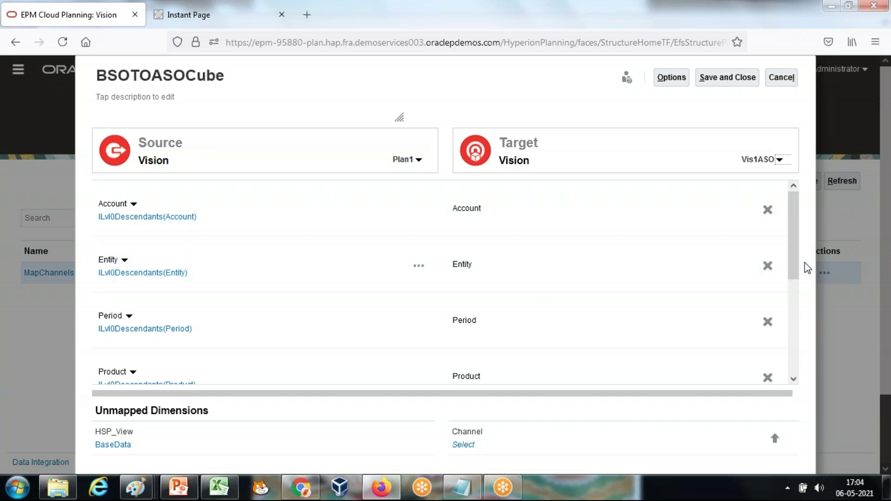
Examine the mapped dimensions and the Year member selection, including its member and substitution variable options, and cancel without changes.
{"action": "left_click", "coordinate": [789, 263]}
{"action": "left_click_drag", "start_coordinate": [793, 265], "coordinate": [805, 371]}
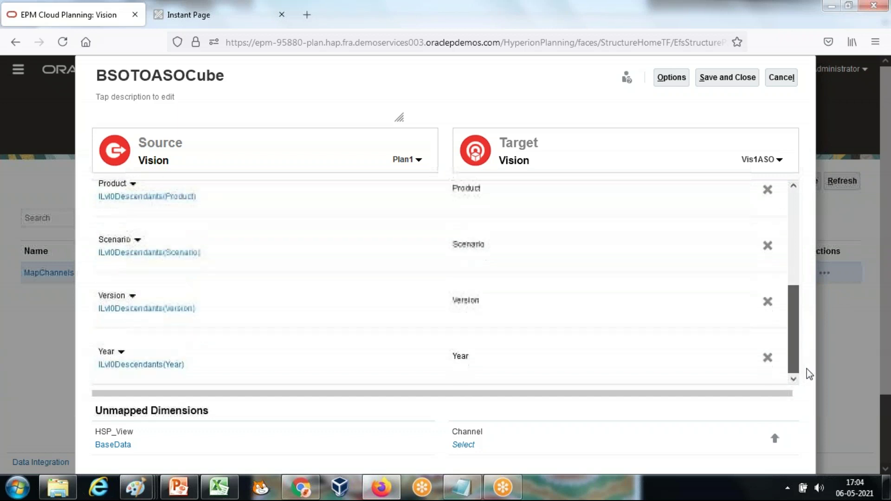
{"action": "left_click", "coordinate": [170, 366]}
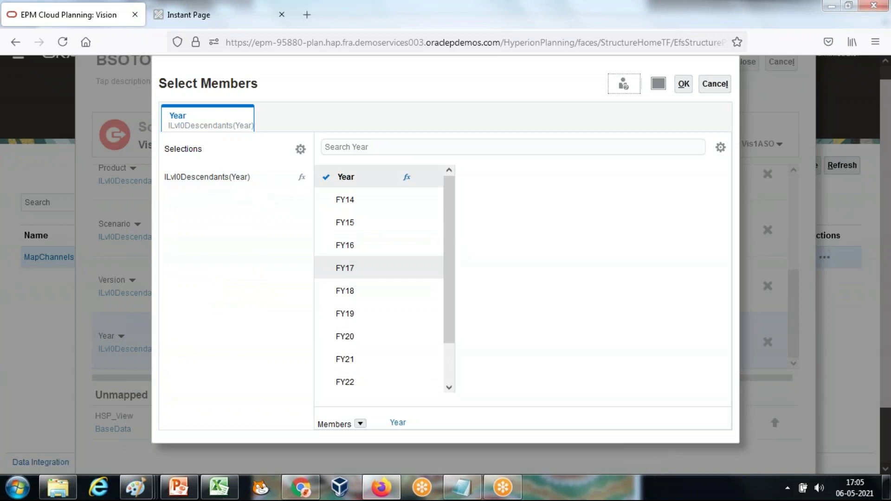
{"action": "left_click", "coordinate": [361, 423]}
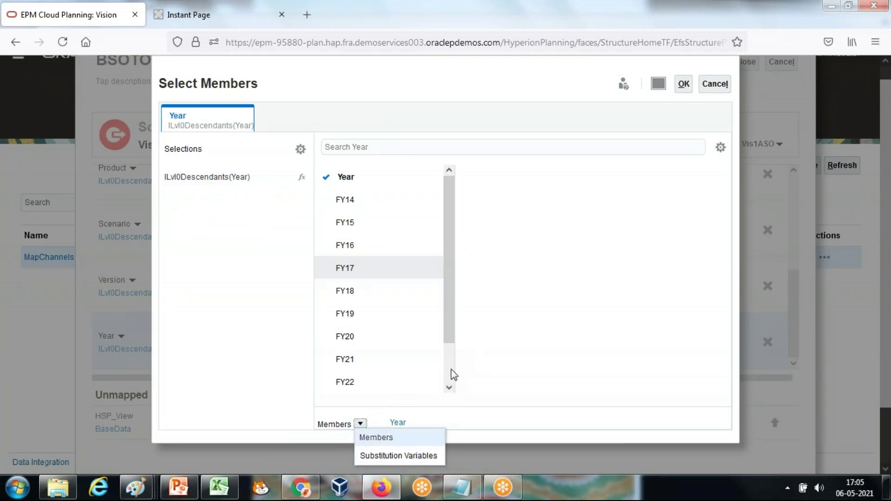
{"action": "left_click", "coordinate": [717, 86]}
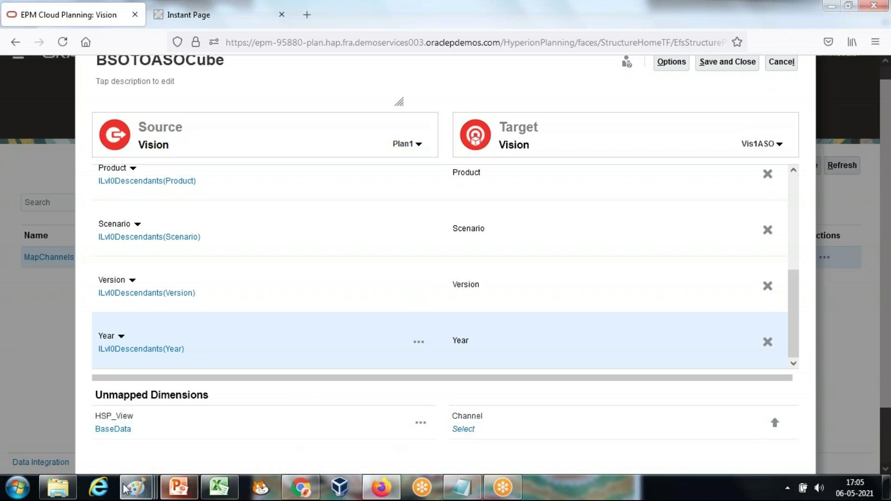
Review the annotated BSO and ASO cube dimension comparison in Paint and return to the data map.
{"action": "mouse_move", "coordinate": [125, 489]}
{"action": "left_click", "coordinate": [132, 444]}
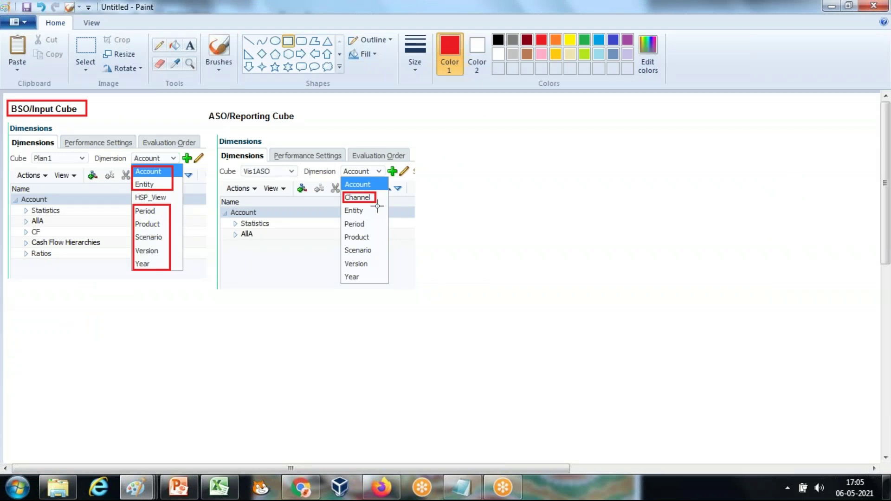
{"action": "key", "text": "alt+Tab"}
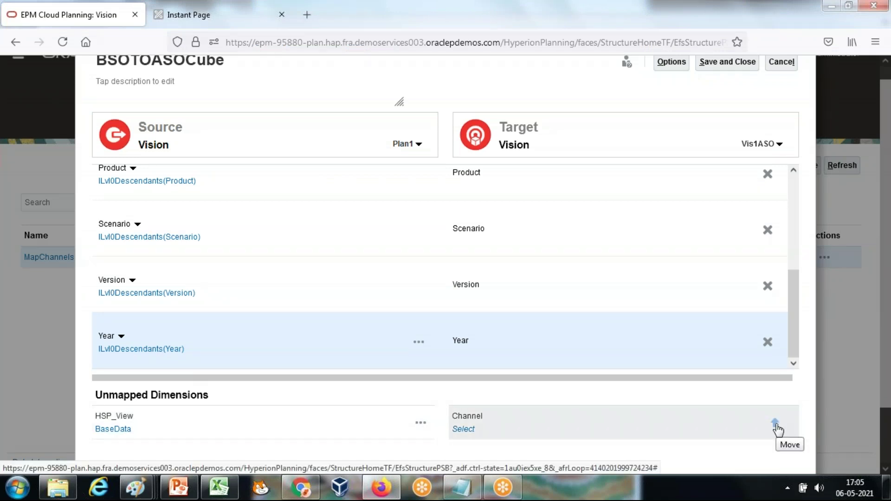
Move the unmapped Channel dimension into the mapping and assign the Channel smart list as its source.
{"action": "left_click", "coordinate": [775, 424]}
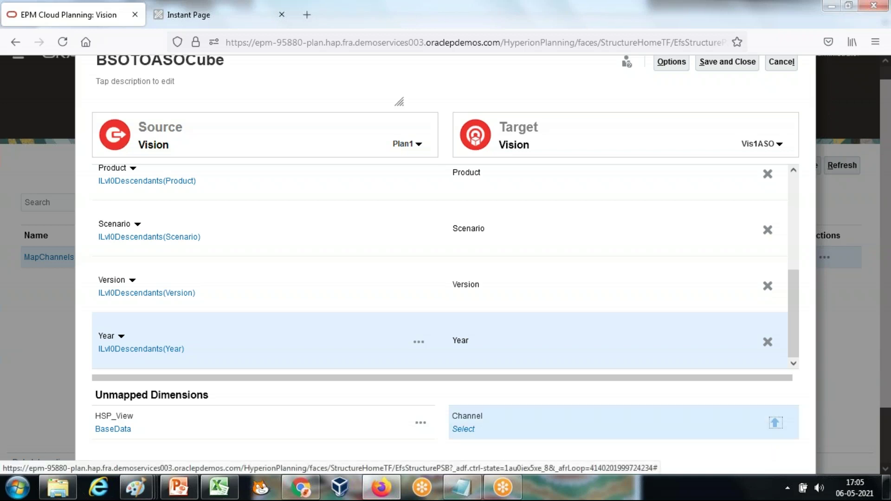
{"action": "left_click_drag", "start_coordinate": [793, 248], "coordinate": [794, 360]}
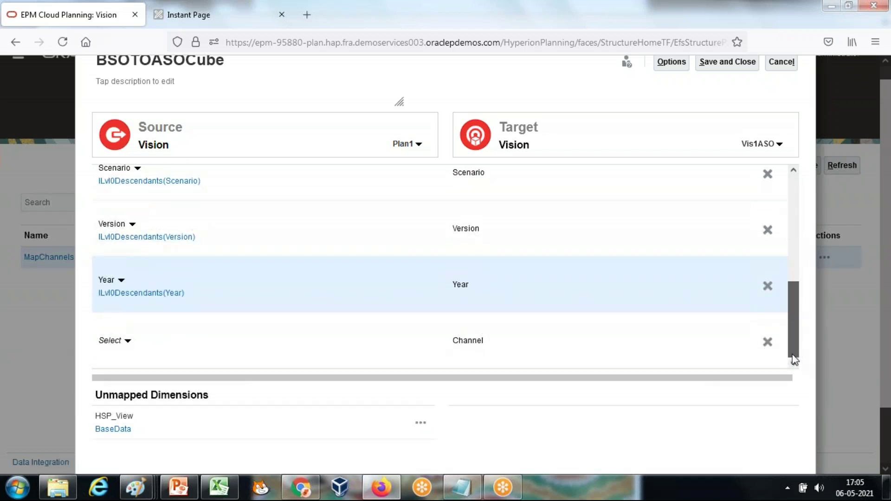
{"action": "left_click", "coordinate": [128, 347]}
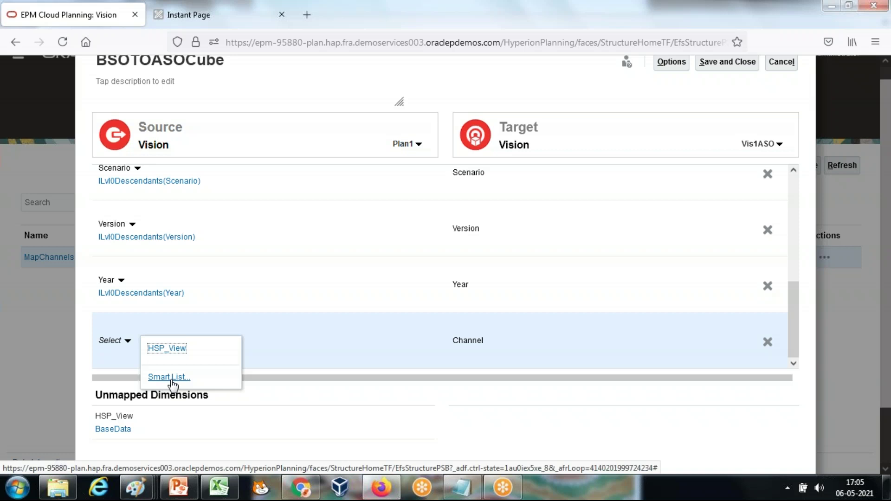
{"action": "left_click", "coordinate": [171, 378]}
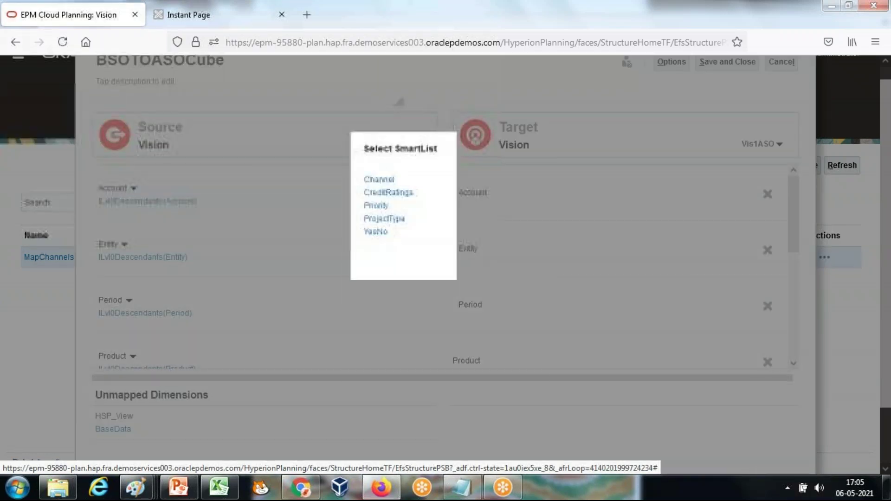
{"action": "left_click", "coordinate": [387, 181]}
Set Product Channel as the source member for the Channel smart list mapping.
{"action": "scroll", "coordinate": [174, 372], "scroll_direction": "down", "scroll_amount": 3}
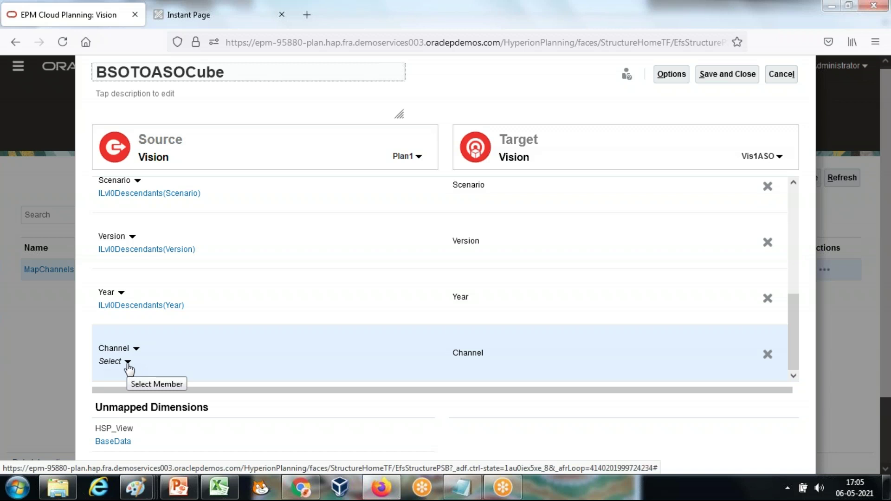
{"action": "left_click", "coordinate": [128, 363]}
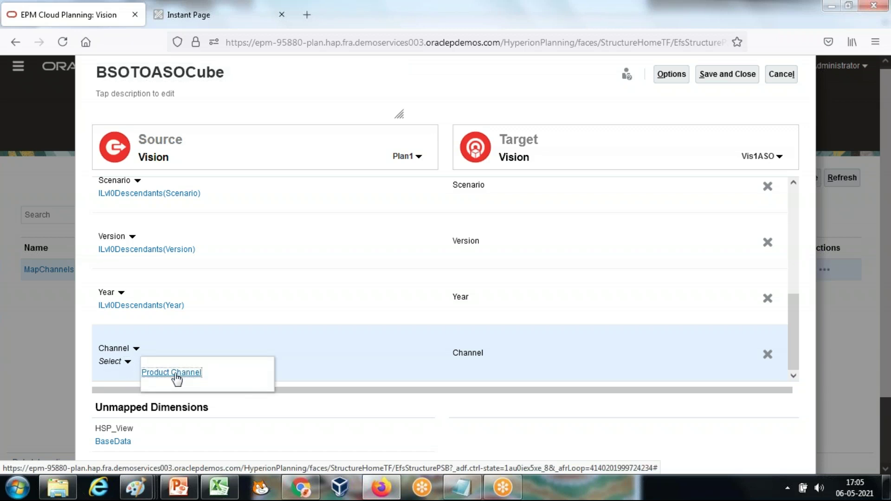
{"action": "left_click", "coordinate": [180, 375]}
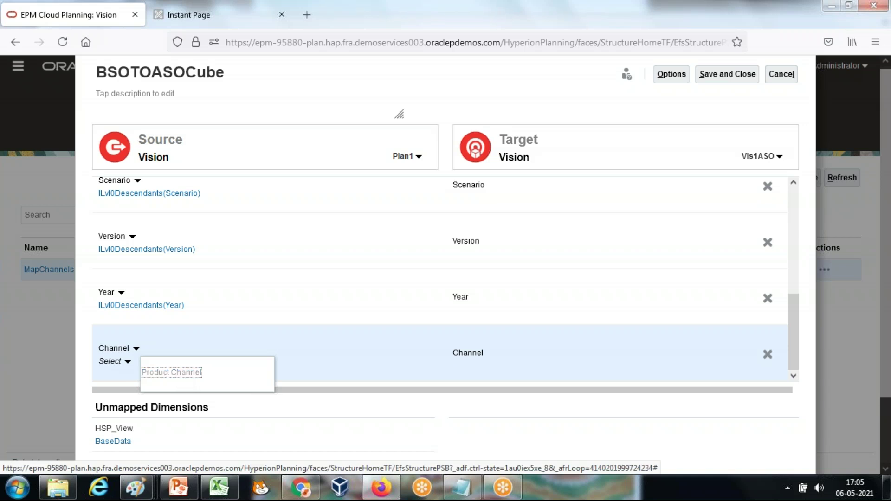
{"action": "left_click_drag", "start_coordinate": [792, 236], "coordinate": [783, 385]}
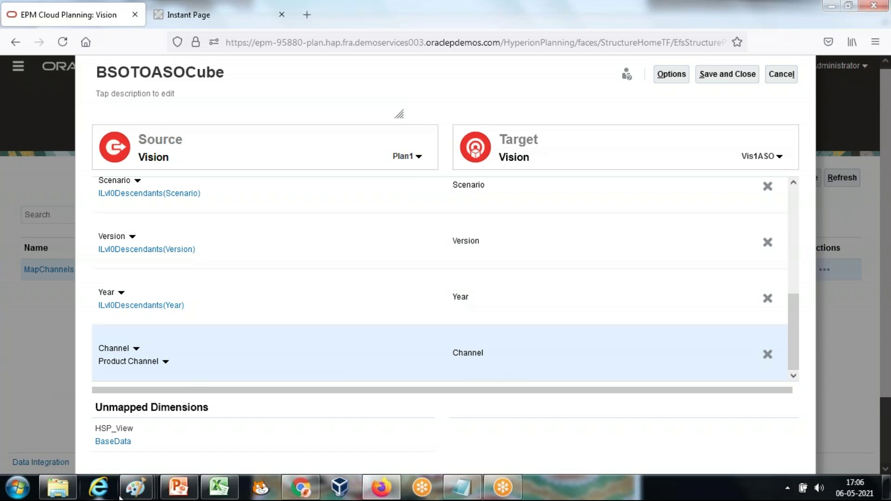
Open a new Paint window, paste the screenshot of the data map and shift it to show the Channel mapping.
{"action": "left_click", "coordinate": [18, 487]}
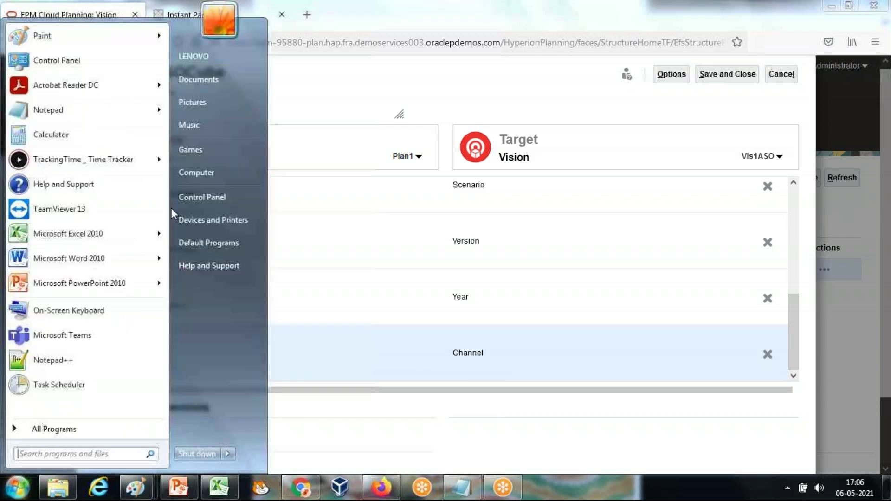
{"action": "left_click", "coordinate": [127, 37]}
{"action": "key", "text": "ctrl+v"}
{"action": "left_click_drag", "start_coordinate": [412, 321], "coordinate": [402, 156]}
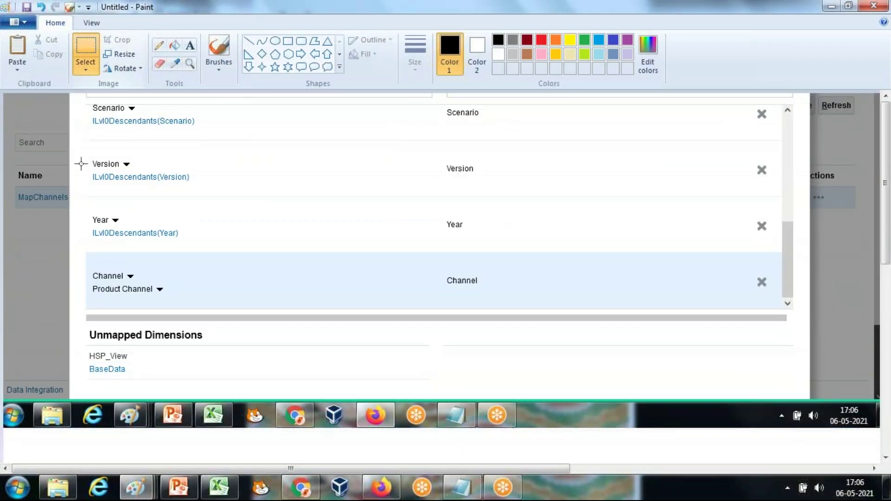
Cut the Scenario to Channel mapping rows from the data map screenshot and switch to the Paint canvas with the Channel smart list.
{"action": "mouse_move", "coordinate": [688, 323]}
{"action": "left_mouse_down"}
{"action": "mouse_move", "coordinate": [756, 310]}
{"action": "mouse_move", "coordinate": [567, 300]}
{"action": "left_mouse_up"}
{"action": "key", "text": "Delete"}
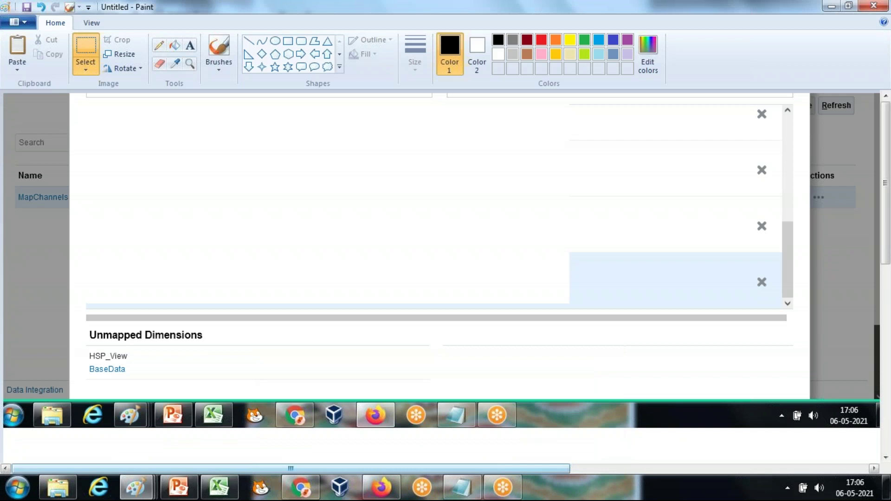
{"action": "left_click", "coordinate": [873, 6]}
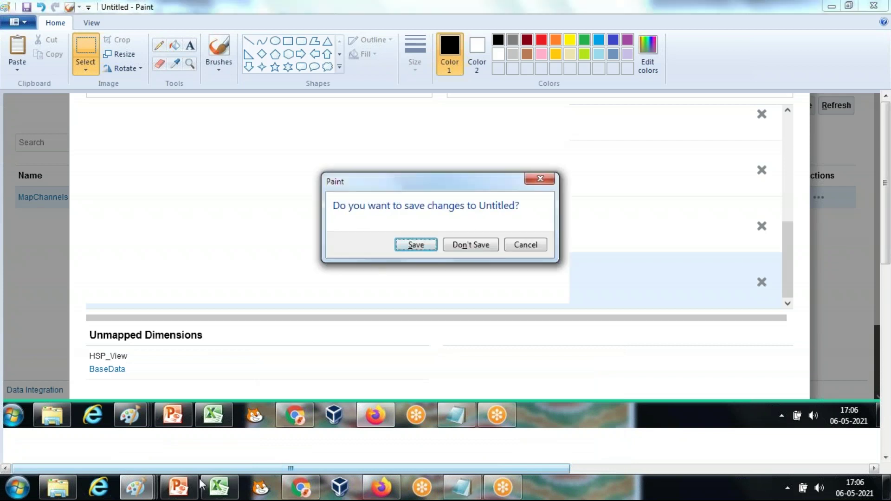
{"action": "mouse_move", "coordinate": [136, 487]}
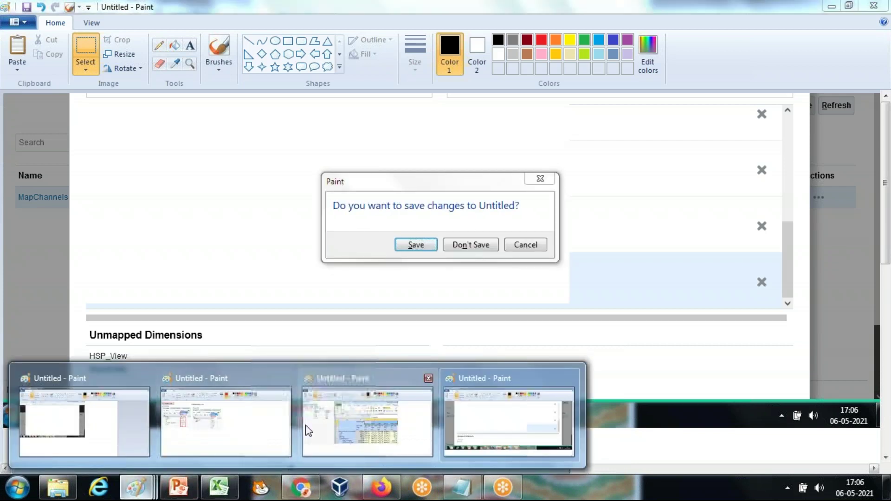
{"action": "left_click", "coordinate": [322, 427]}
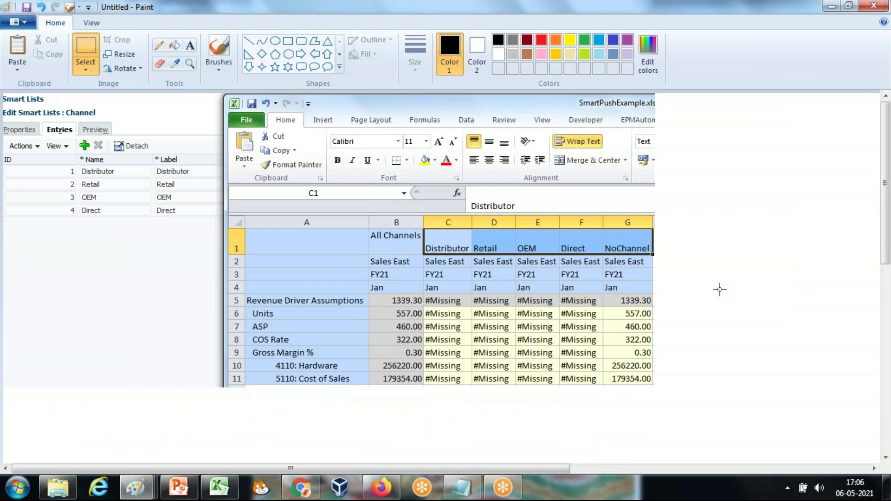
Paste the copied mapping rows beneath the smart list and spreadsheet captures.
{"action": "scroll", "coordinate": [719, 290], "scroll_direction": "down", "scroll_amount": 1, "text": "ctrl"}
{"action": "key", "text": "ctrl+v"}
{"action": "mouse_move", "coordinate": [203, 155]}
{"action": "left_mouse_down"}
{"action": "mouse_move", "coordinate": [190, 294]}
{"action": "mouse_move", "coordinate": [197, 303]}
{"action": "left_mouse_up"}
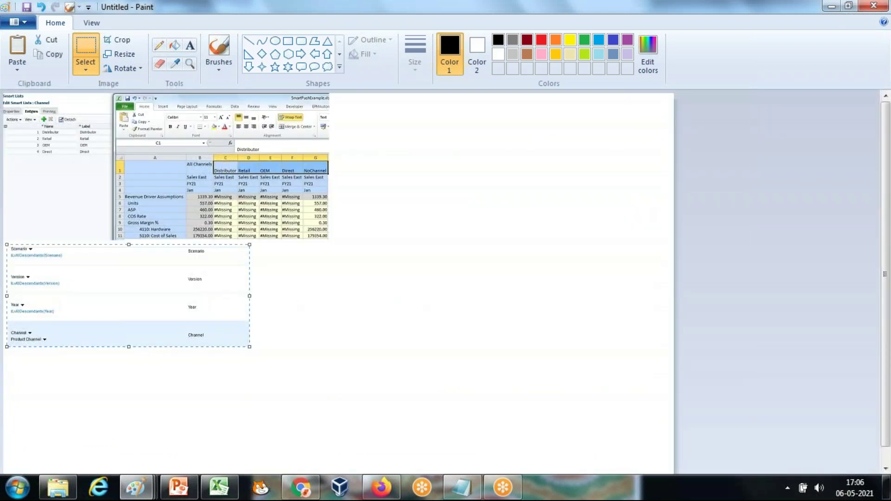
{"action": "scroll", "coordinate": [325, 279], "scroll_direction": "up", "scroll_amount": 1}
{"action": "scroll", "coordinate": [324, 278], "scroll_direction": "down", "scroll_amount": 2}
{"action": "scroll", "coordinate": [325, 278], "scroll_direction": "up", "scroll_amount": 2}
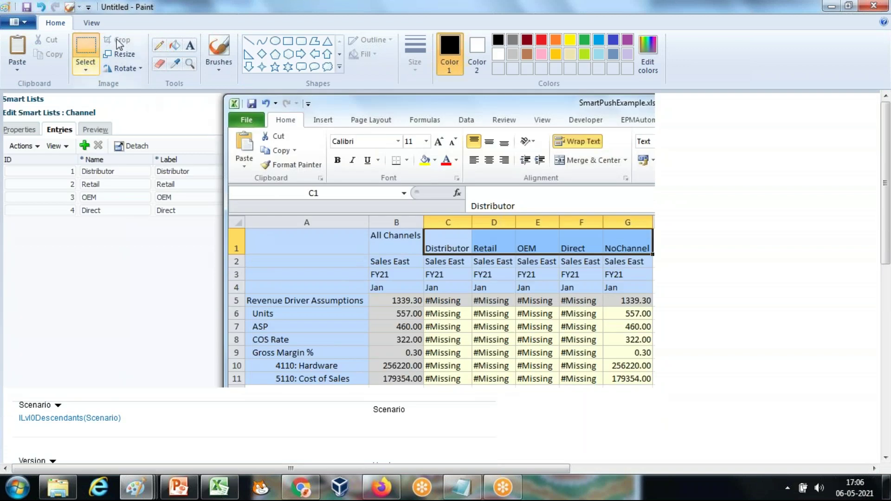
Outline the "Edit Smart Lists : Channel" heading and the Channel / Product Channel mapping row with thin red rectangles.
{"action": "left_click", "coordinate": [288, 40]}
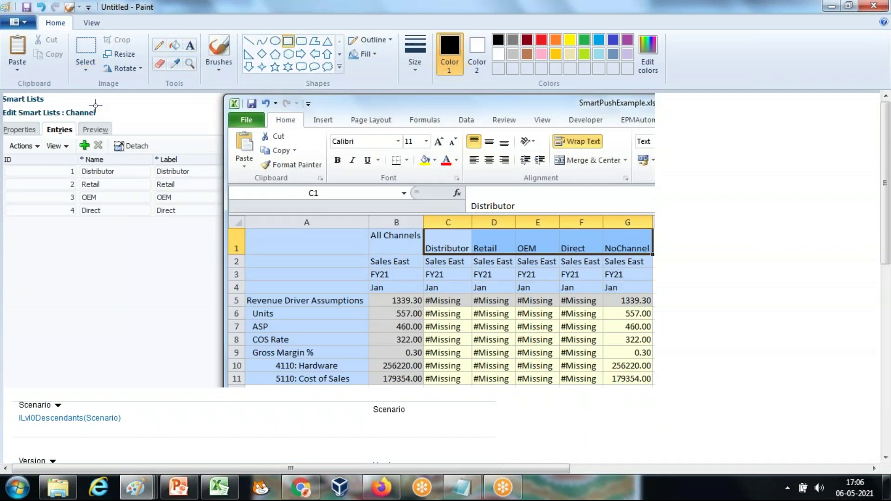
{"action": "mouse_move", "coordinate": [100, 107]}
{"action": "left_mouse_down"}
{"action": "mouse_move", "coordinate": [85, 122]}
{"action": "mouse_move", "coordinate": [1, 119]}
{"action": "left_mouse_up"}
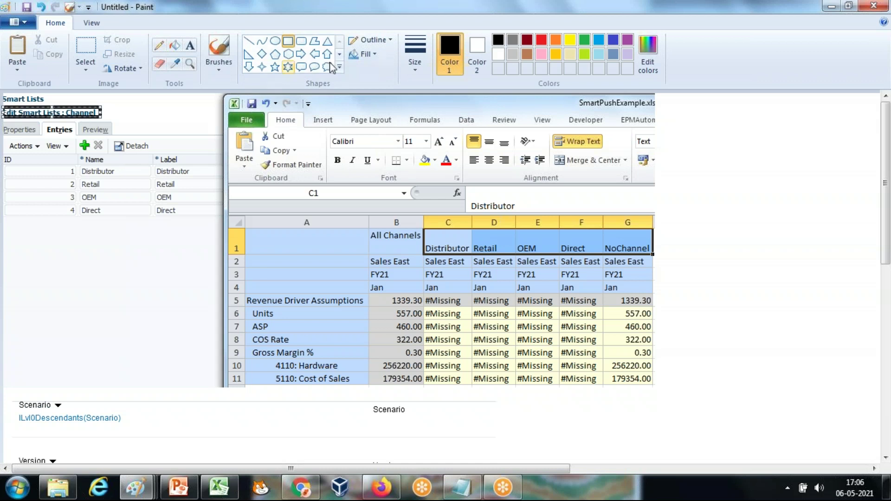
{"action": "left_click", "coordinate": [415, 54]}
{"action": "left_click", "coordinate": [428, 114]}
{"action": "left_click", "coordinate": [541, 40]}
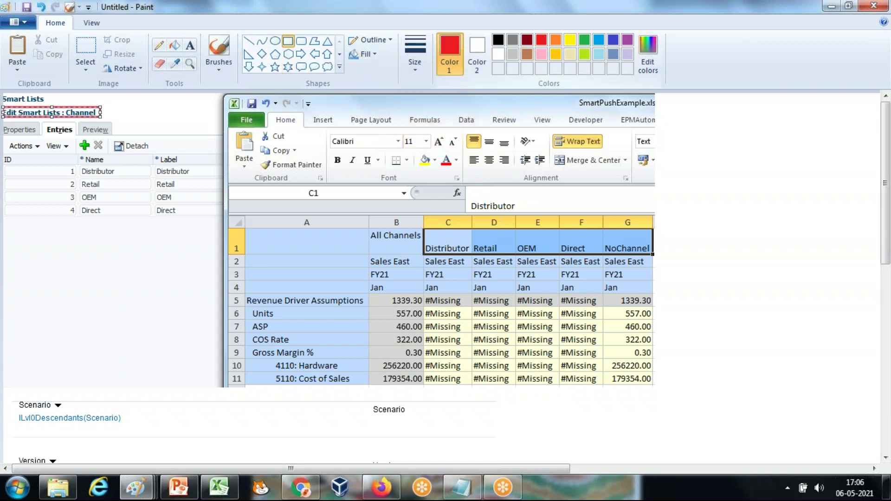
{"action": "scroll", "coordinate": [80, 352], "scroll_direction": "down", "scroll_amount": 6}
{"action": "left_click_drag", "start_coordinate": [10, 191], "coordinate": [409, 220]}
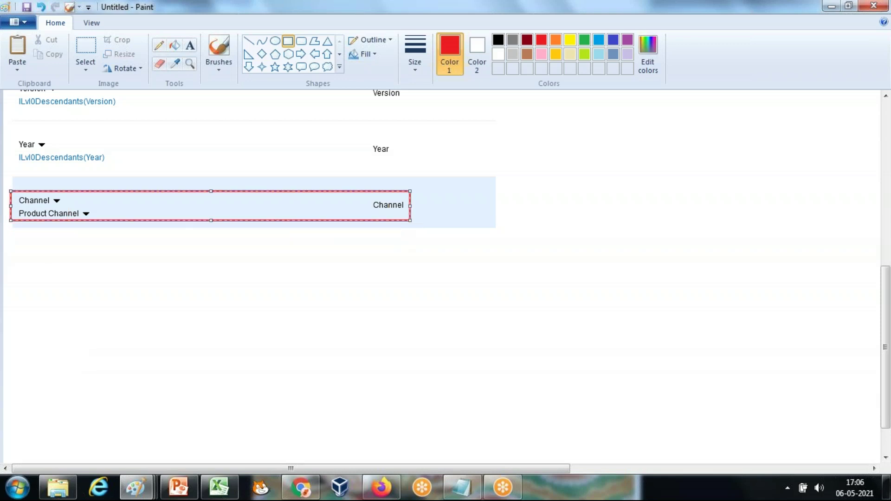
Switch to the browser, save and close the BSOTOASOCube data map, and open the Dimensions editor.
{"action": "left_click", "coordinate": [381, 487]}
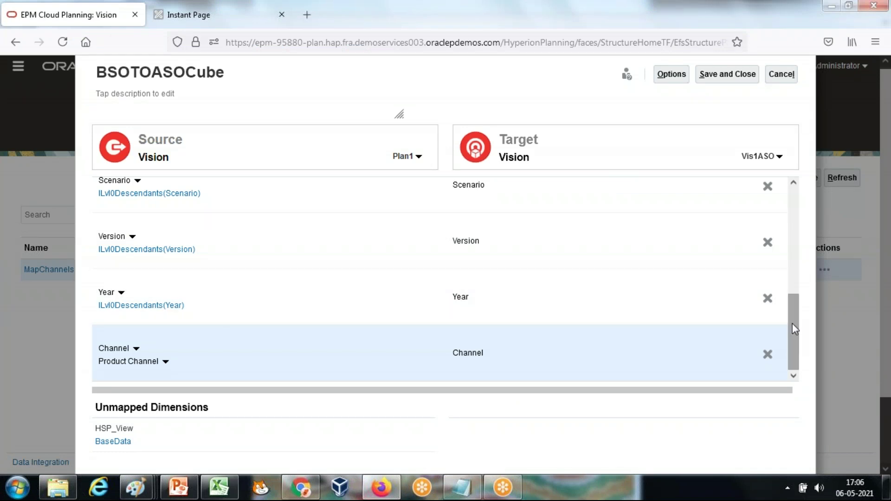
{"action": "left_click", "coordinate": [723, 80]}
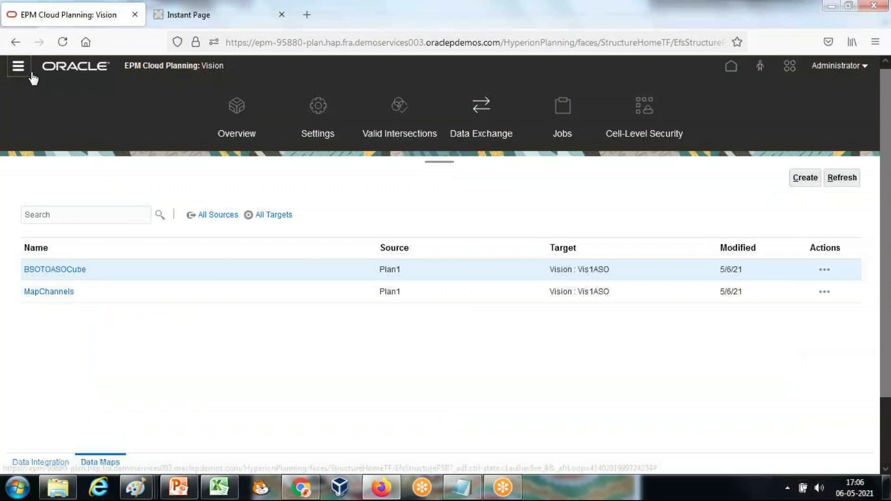
{"action": "left_click", "coordinate": [18, 68]}
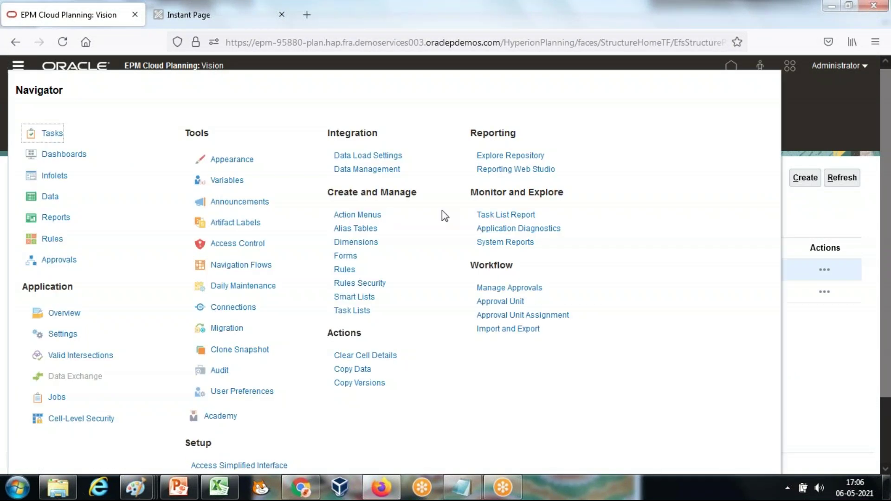
{"action": "left_click", "coordinate": [358, 242]}
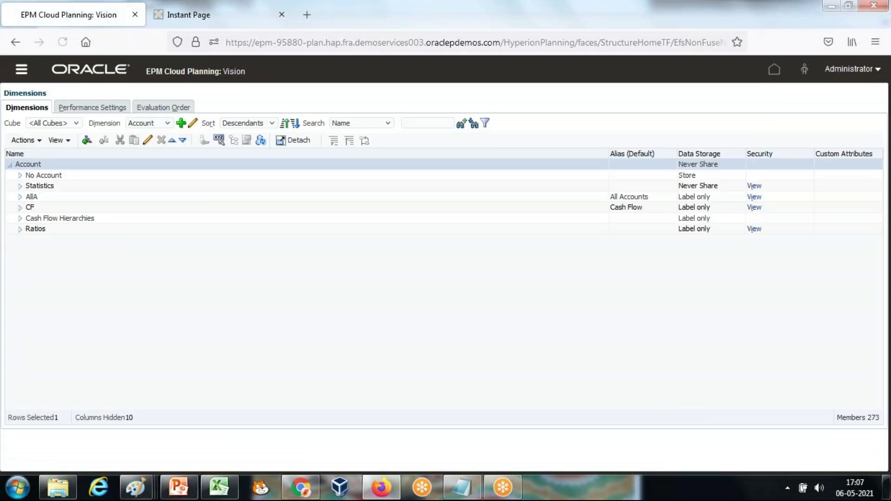
Filter the Account dimension to the Plan1 cube, open the Product Channel member's properties for editing and highlight its Data Type label.
{"action": "left_click", "coordinate": [51, 124]}
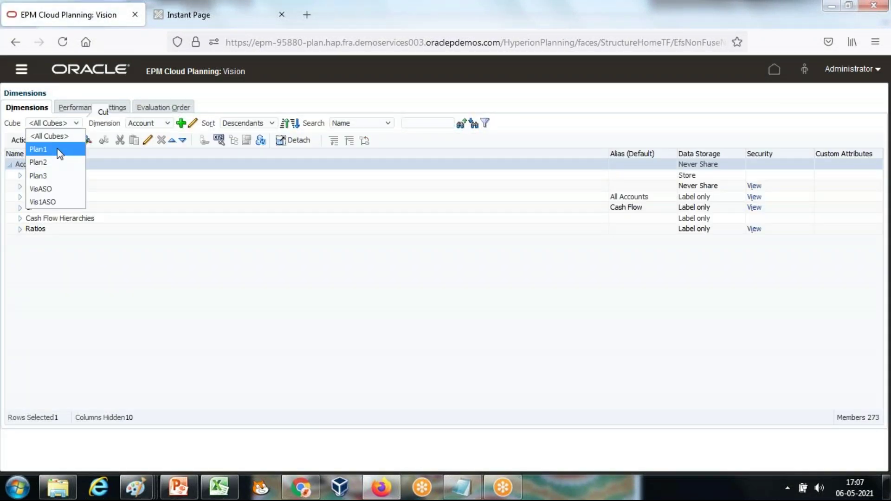
{"action": "left_click", "coordinate": [61, 149]}
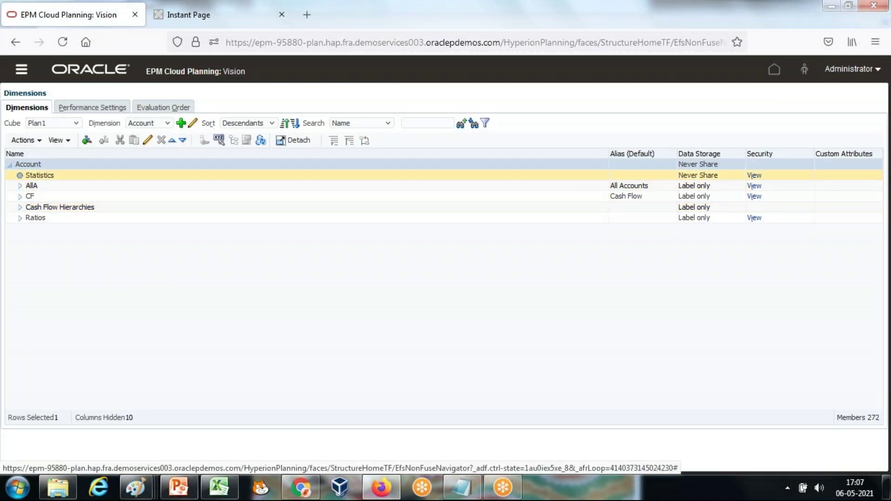
{"action": "left_click", "coordinate": [20, 175]}
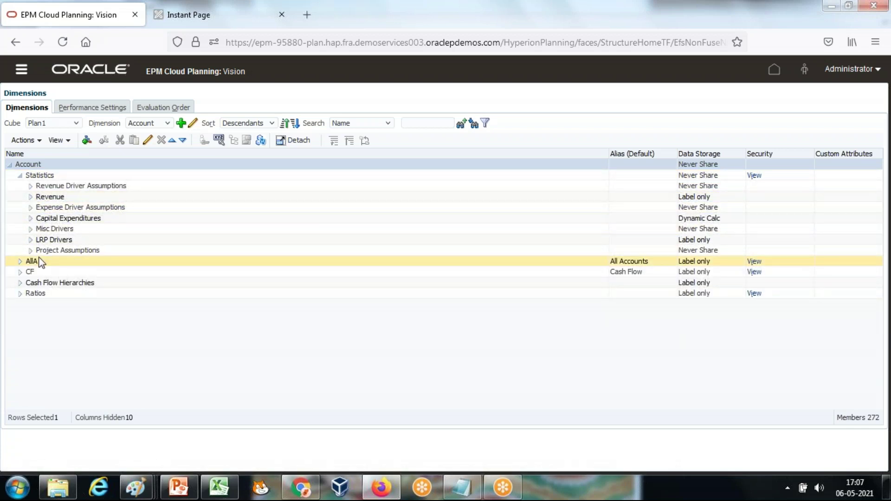
{"action": "left_click", "coordinate": [32, 197]}
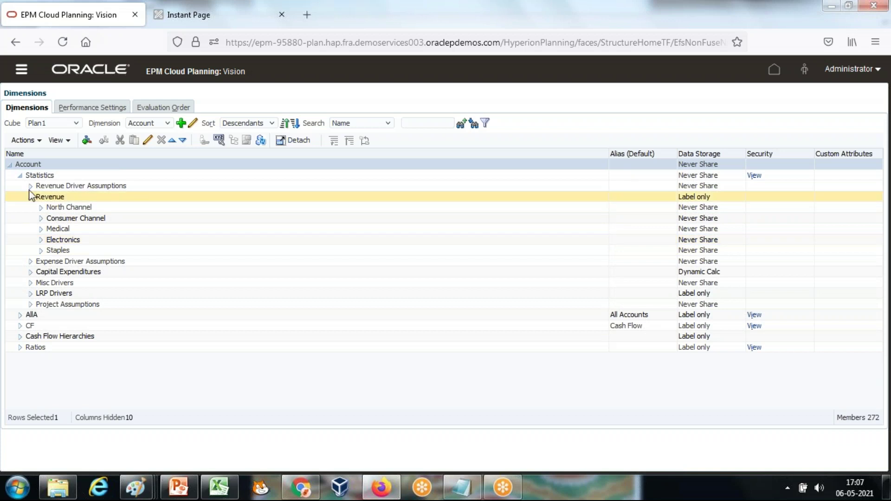
{"action": "left_click", "coordinate": [31, 185]}
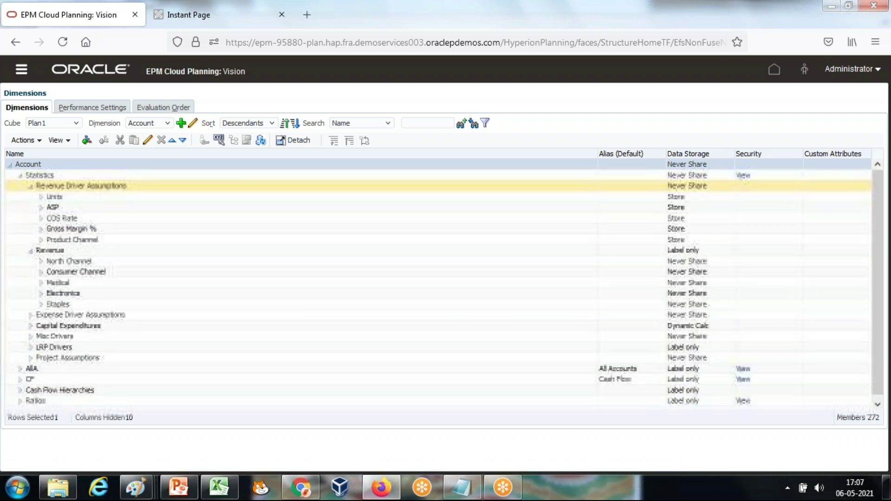
{"action": "left_click", "coordinate": [115, 239]}
{"action": "left_click", "coordinate": [148, 140]}
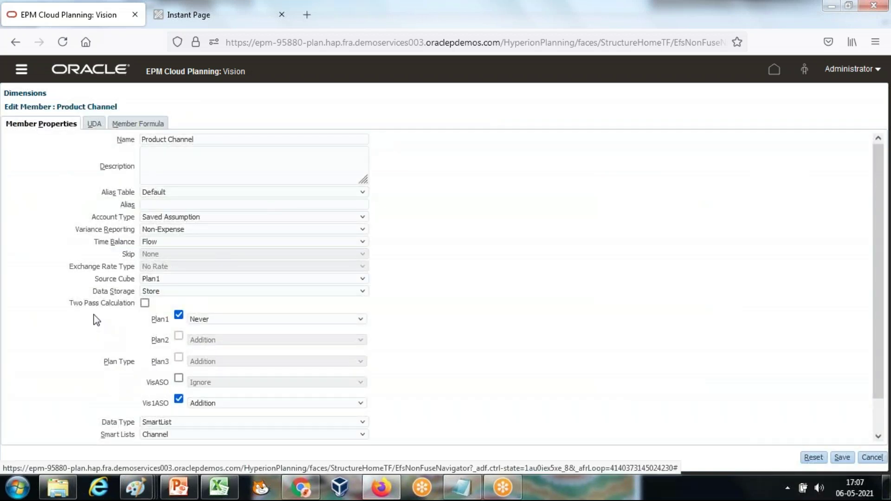
{"action": "triple_click", "coordinate": [102, 422]}
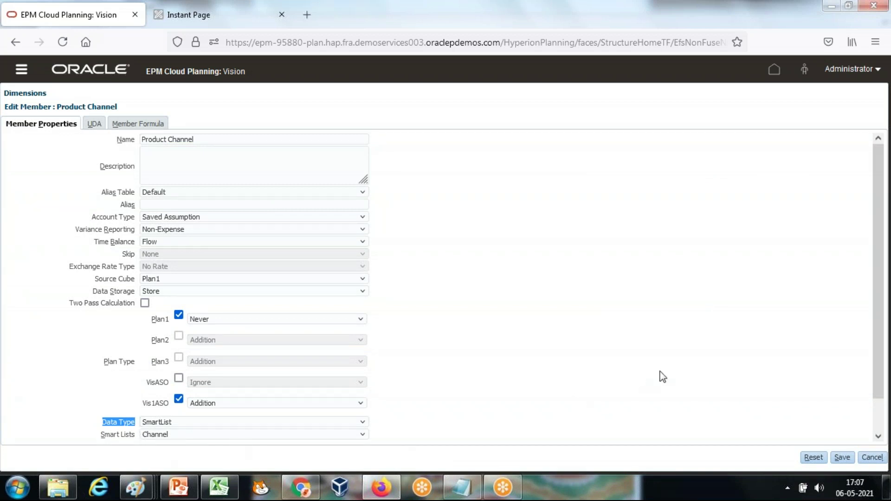
{"action": "mouse_move", "coordinate": [136, 487]}
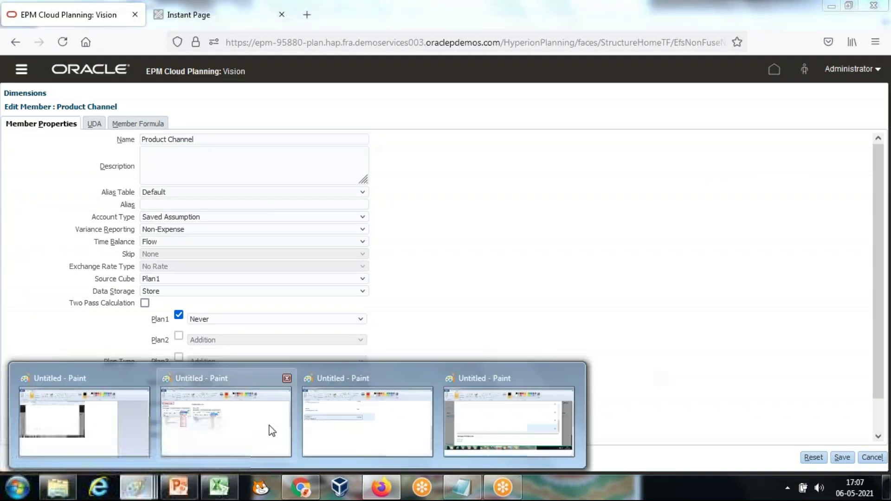
{"action": "mouse_move", "coordinate": [271, 430]}
{"action": "left_click", "coordinate": [639, 357]}
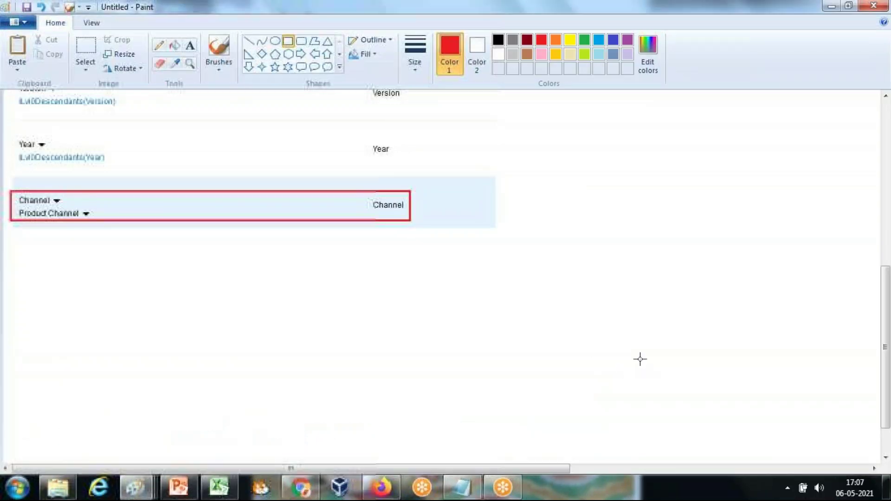
{"action": "key", "text": "ctrl+v"}
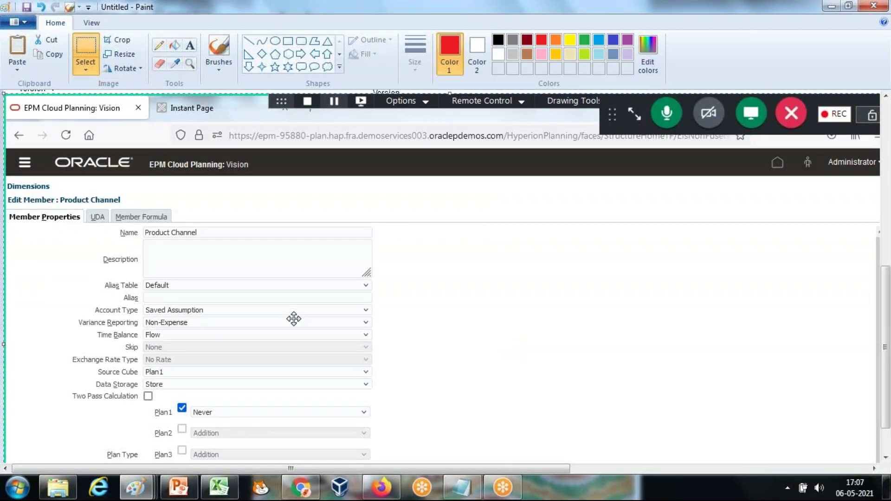
{"action": "key", "text": "ctrl+z"}
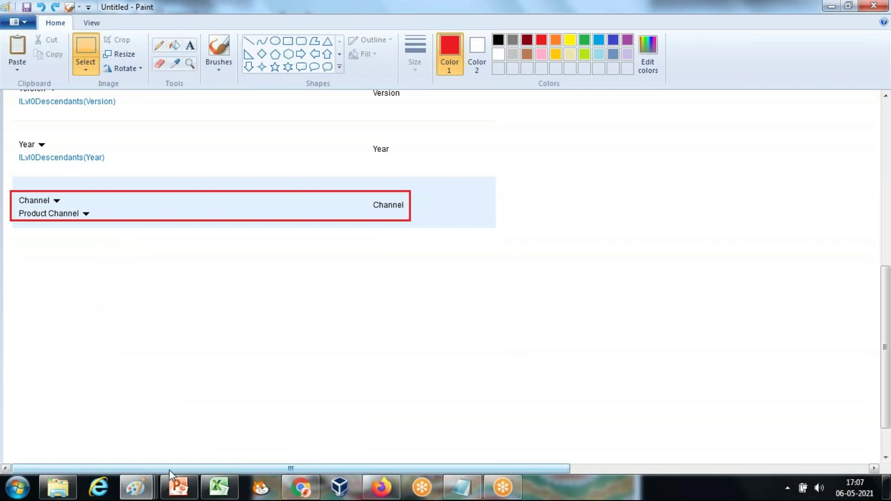
Dismiss the save prompt in the scratch Paint window, paste the Product Channel screenshot there and cut out its Member Properties area.
{"action": "left_click", "coordinate": [139, 488]}
{"action": "left_click", "coordinate": [482, 422]}
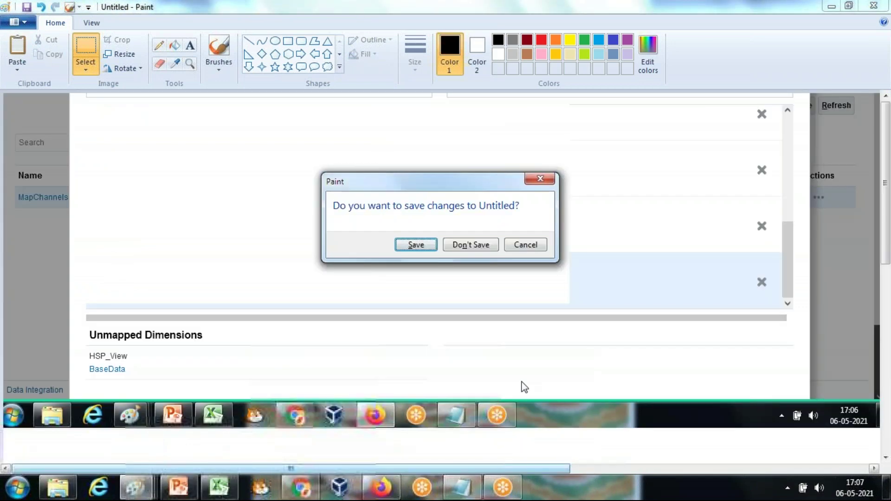
{"action": "left_click", "coordinate": [470, 244]}
{"action": "key", "text": "ctrl+v"}
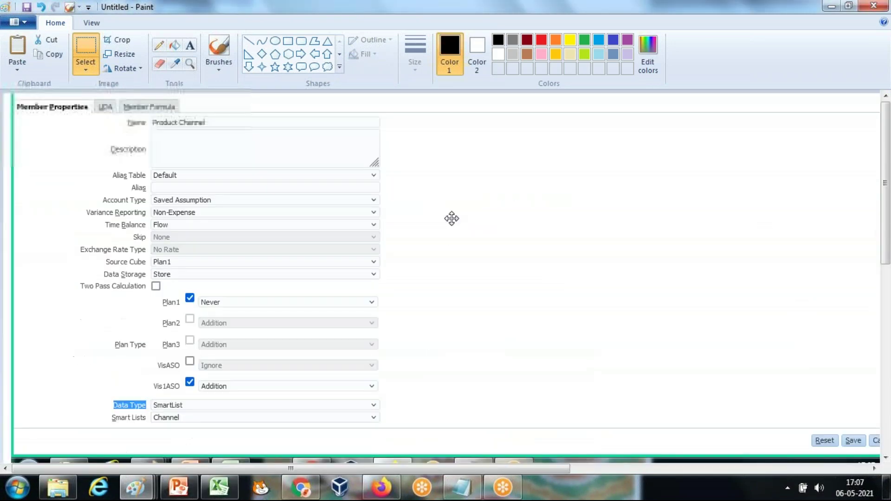
{"action": "left_click", "coordinate": [81, 46]}
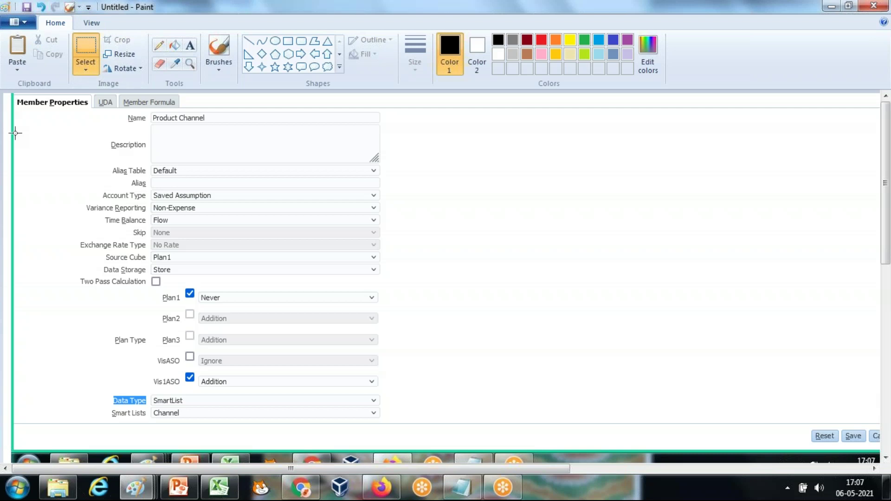
{"action": "left_click_drag", "start_coordinate": [385, 426], "coordinate": [387, 423]}
{"action": "key", "text": "Delete"}
Paste the Product Channel member properties into the annotated canvas and place them beside the outlined Channel mapping row.
{"action": "mouse_move", "coordinate": [136, 487]}
{"action": "mouse_move", "coordinate": [263, 433]}
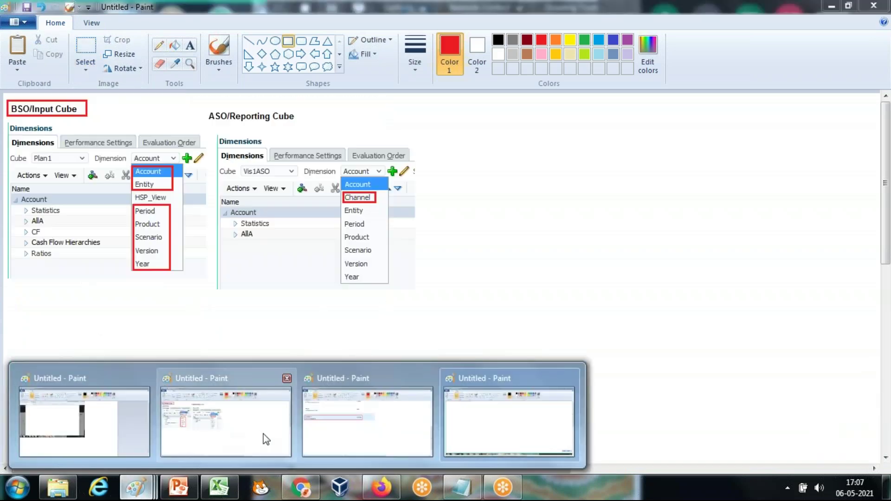
{"action": "left_click", "coordinate": [367, 424]}
{"action": "key", "text": "ctrl+z"}
{"action": "left_click_drag", "start_coordinate": [563, 255], "coordinate": [826, 250]}
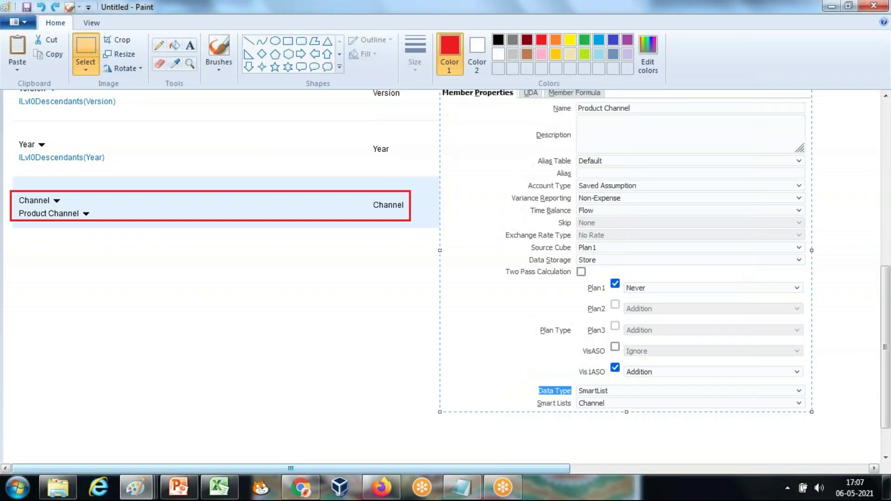
Outline the Product Channel name and the Data Type and Smart Lists settings with red rectangles.
{"action": "left_click", "coordinate": [288, 41]}
{"action": "left_click_drag", "start_coordinate": [551, 100], "coordinate": [635, 115]}
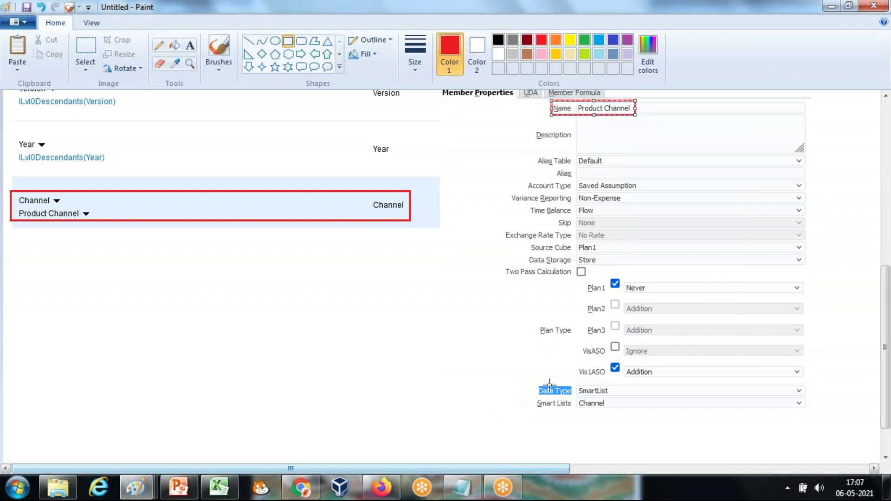
{"action": "left_click_drag", "start_coordinate": [530, 383], "coordinate": [818, 413]}
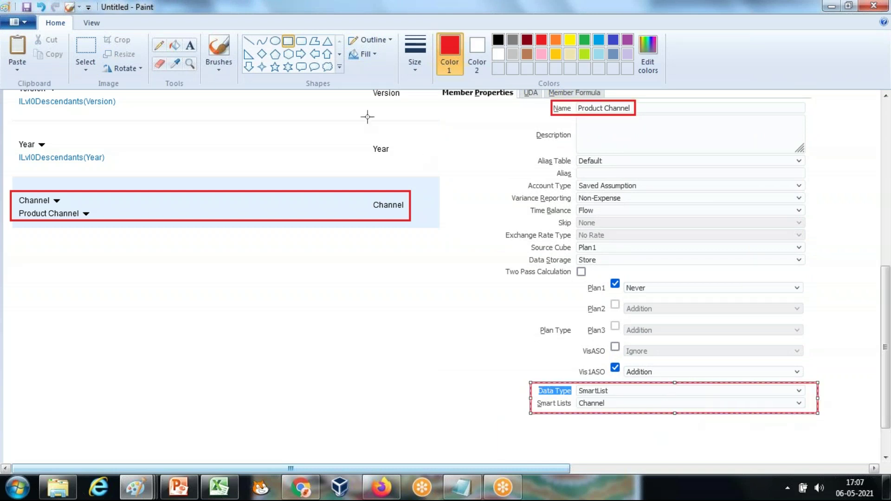
Draw a red line from the outlined Data Type and Smart Lists settings up to the Channel smart list entries.
{"action": "left_click", "coordinate": [249, 41]}
{"action": "scroll", "coordinate": [397, 242], "scroll_direction": "up", "scroll_amount": 6}
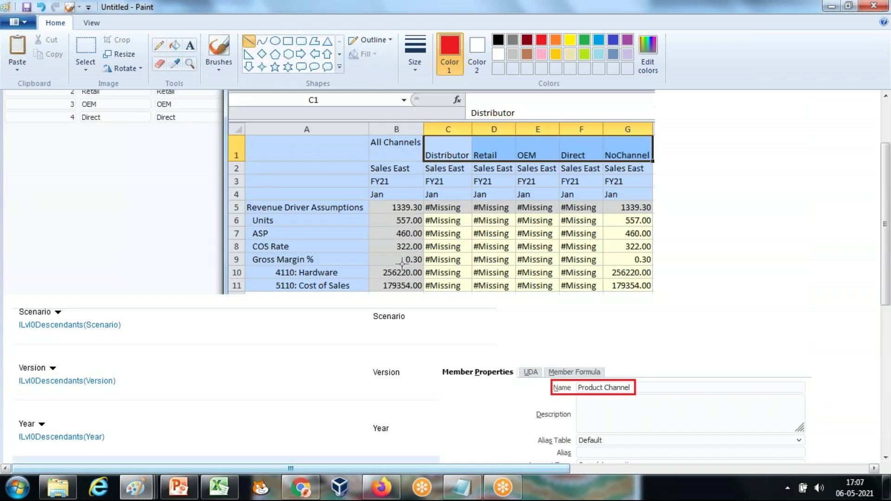
{"action": "scroll", "coordinate": [402, 264], "scroll_direction": "up", "scroll_amount": 2}
{"action": "scroll", "coordinate": [458, 389], "scroll_direction": "down", "scroll_amount": 8}
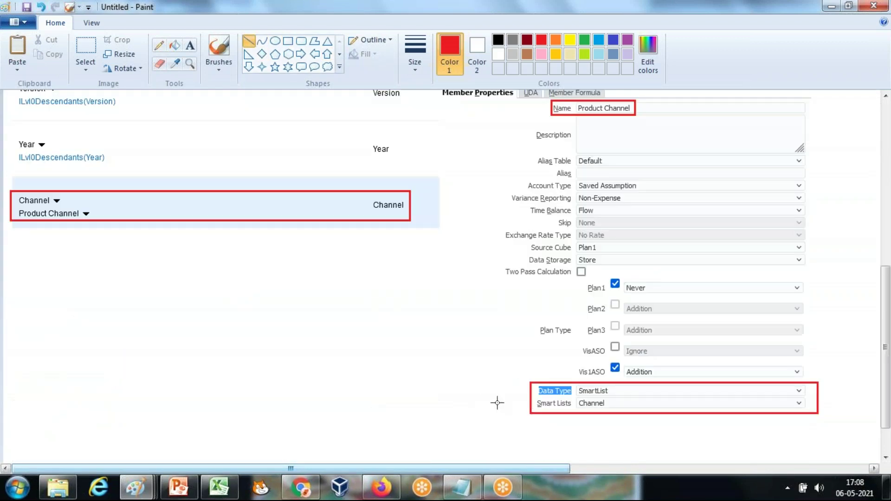
{"action": "left_click_drag", "start_coordinate": [528, 398], "coordinate": [183, 106]}
{"action": "scroll", "coordinate": [188, 295], "scroll_direction": "up", "scroll_amount": 6}
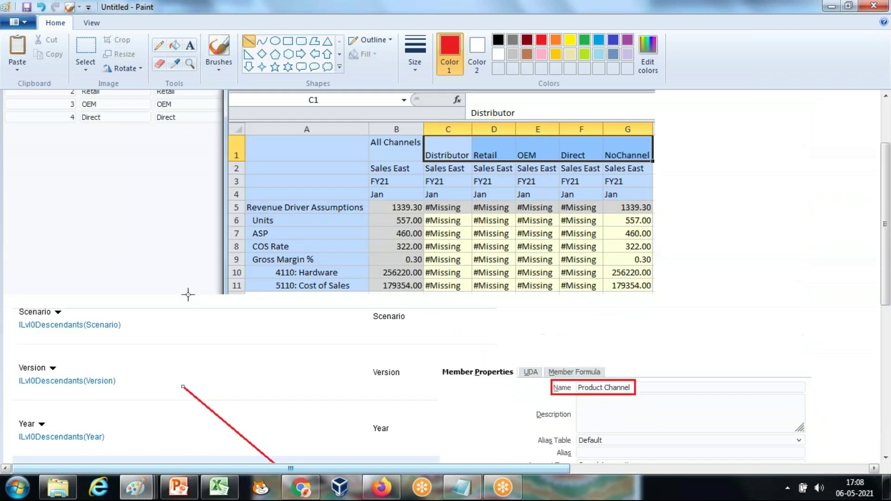
{"action": "left_click_drag", "start_coordinate": [181, 386], "coordinate": [136, 129]}
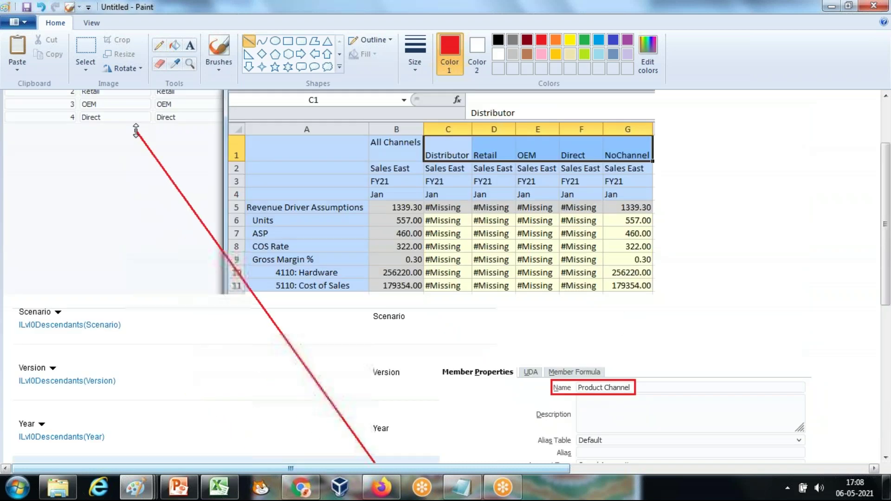
{"action": "scroll", "coordinate": [121, 127], "scroll_direction": "up", "scroll_amount": 2}
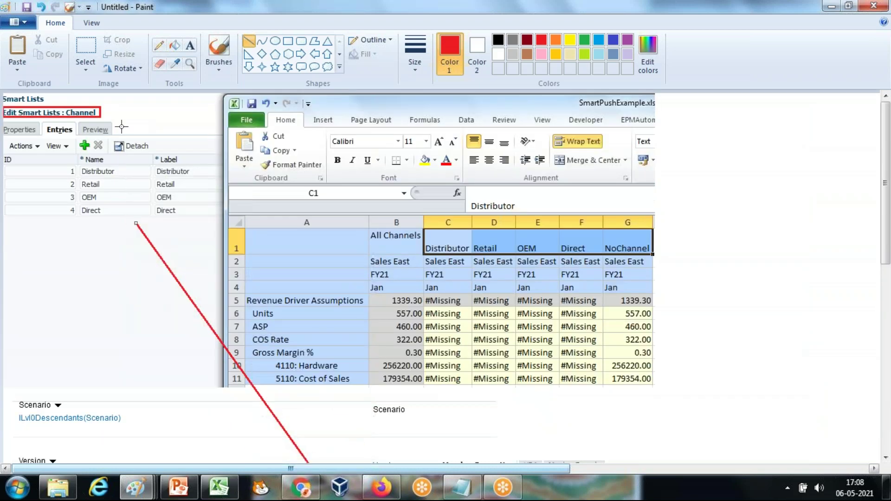
Outline the Channel smart list's Entries table with a red rectangle.
{"action": "left_click", "coordinate": [288, 40]}
{"action": "left_click_drag", "start_coordinate": [226, 123], "coordinate": [2, 216]}
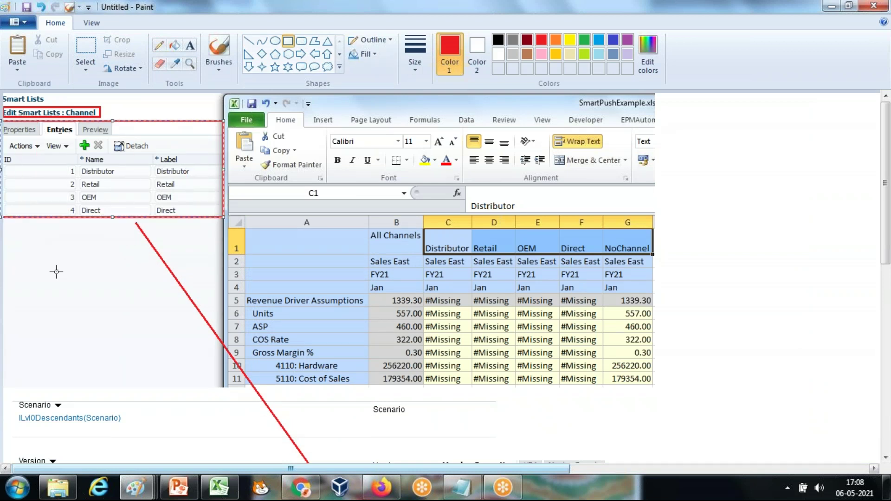
{"action": "scroll", "coordinate": [56, 268], "scroll_direction": "down", "scroll_amount": 10}
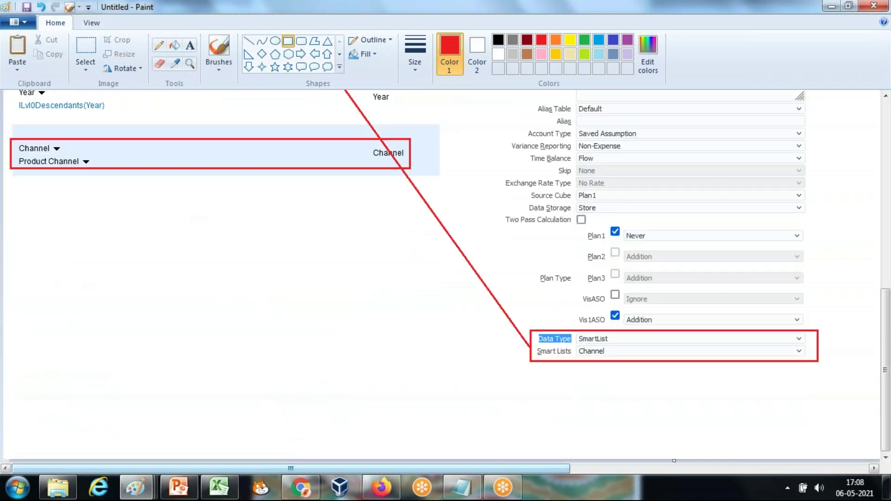
Switch to EPM Cloud Planning in Firefox, cancel the Product Channel member edit and return to the home page.
{"action": "left_click", "coordinate": [381, 487]}
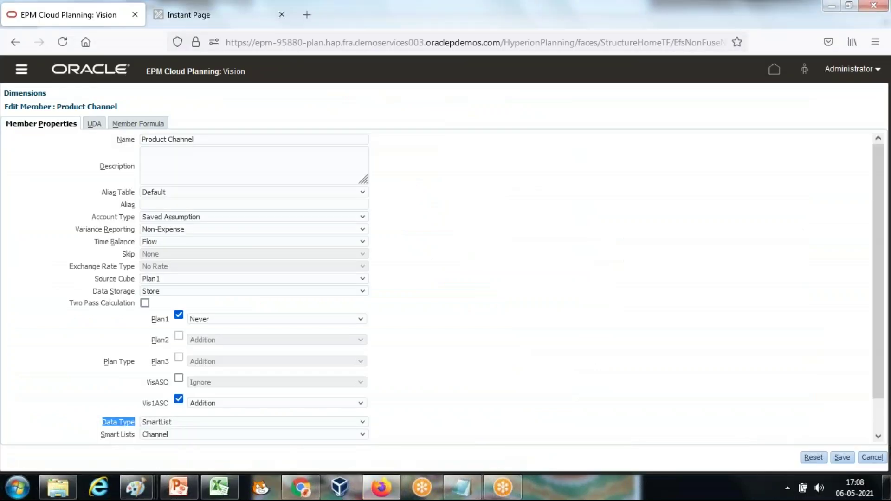
{"action": "left_click", "coordinate": [872, 458]}
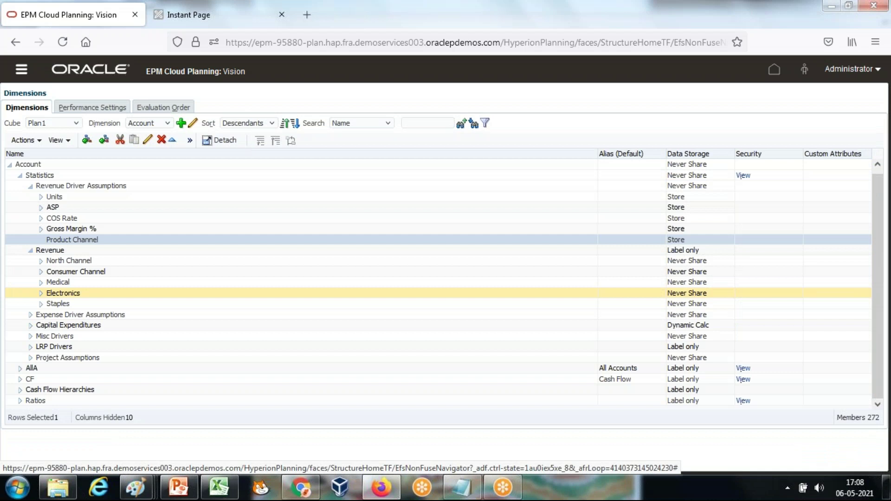
{"action": "left_click", "coordinate": [770, 80]}
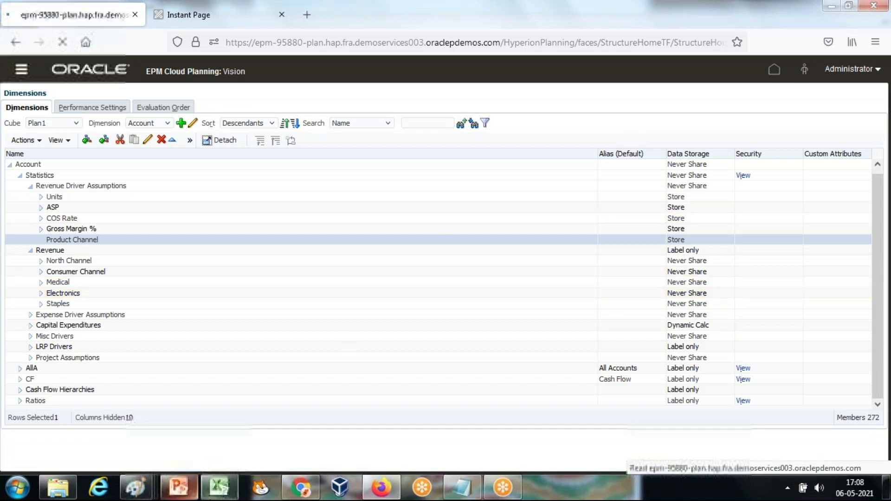
Switch to the SmartPushExample workbook in Excel and compare the BSO input values from Units to Cost of Sales with the ASO sheet.
{"action": "mouse_move", "coordinate": [219, 487]}
{"action": "left_click", "coordinate": [219, 428]}
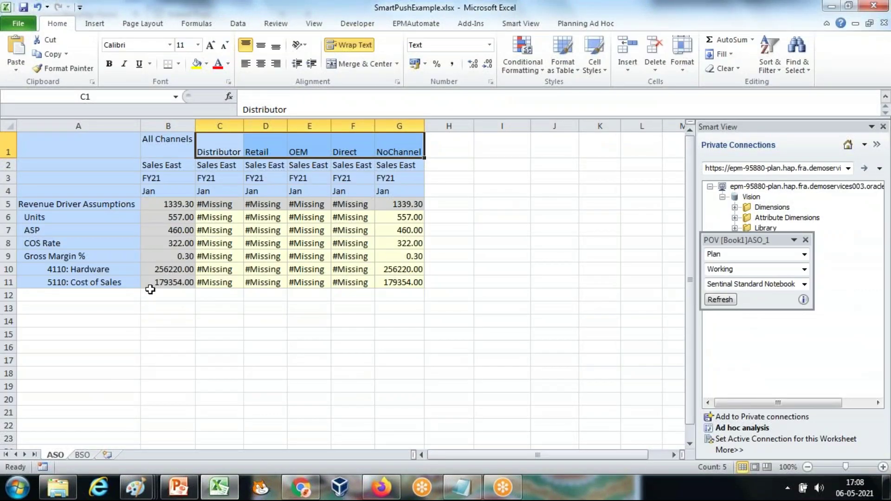
{"action": "left_click", "coordinate": [83, 455]}
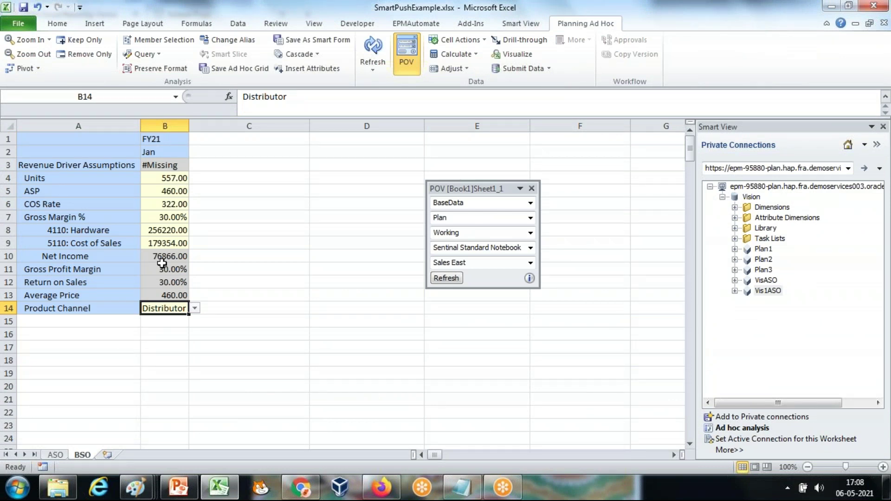
{"action": "left_click_drag", "start_coordinate": [183, 180], "coordinate": [170, 236]}
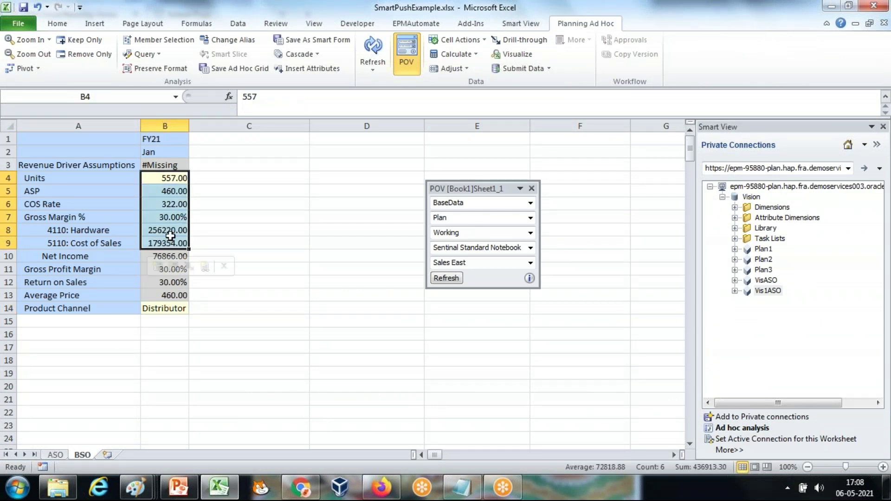
{"action": "left_click", "coordinate": [56, 455]}
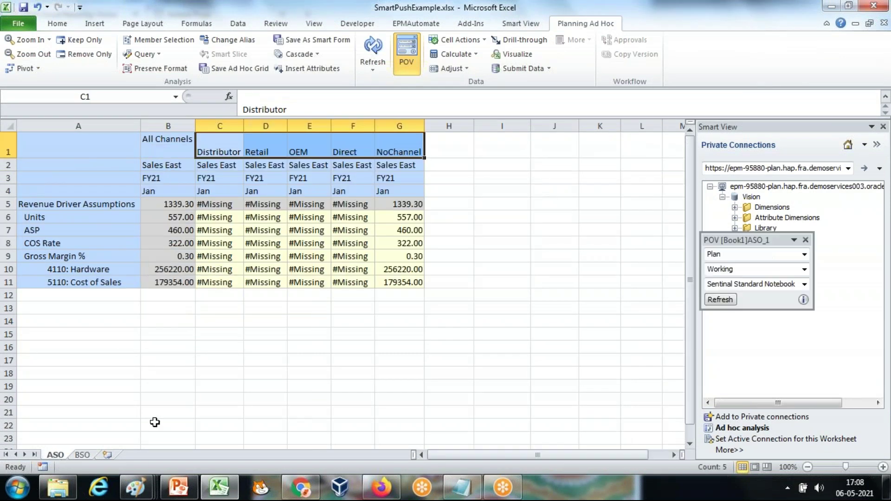
Delete the Product Channel row from the BSO sheet.
{"action": "left_click", "coordinate": [82, 455]}
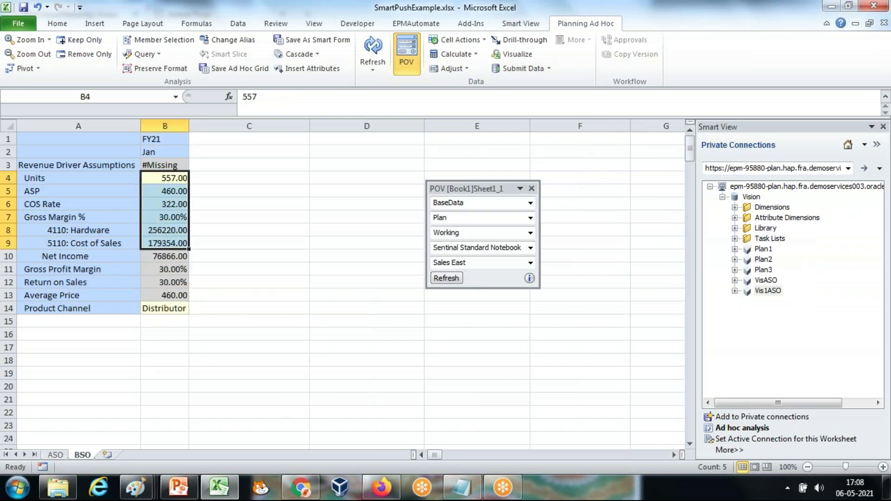
{"action": "right_click", "coordinate": [9, 308]}
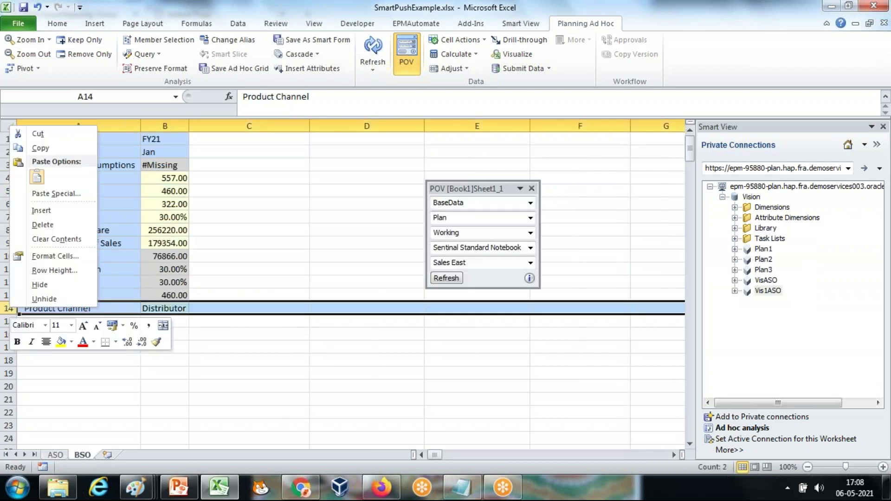
{"action": "left_click", "coordinate": [65, 226]}
Switch to Paint and review the BSO and ASO dimension comparison and the annotated smart list mapping canvas.
{"action": "left_click", "coordinate": [135, 487]}
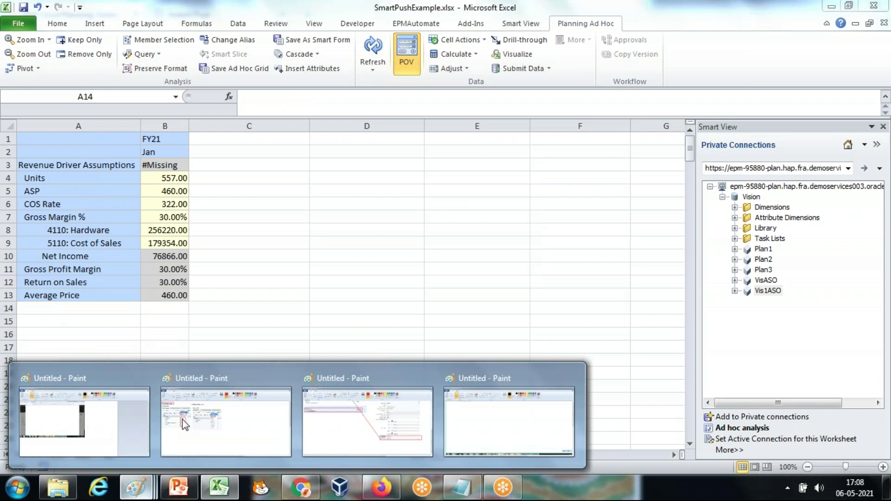
{"action": "left_click", "coordinate": [197, 416]}
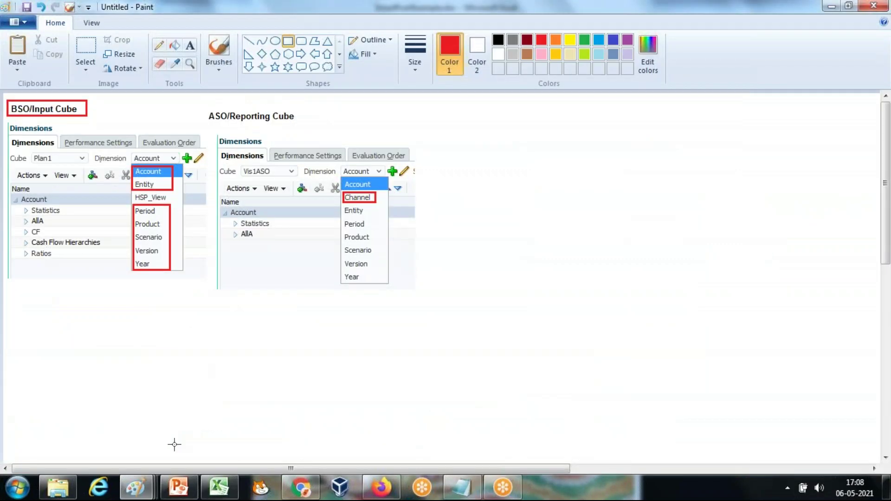
{"action": "left_click", "coordinate": [135, 487]}
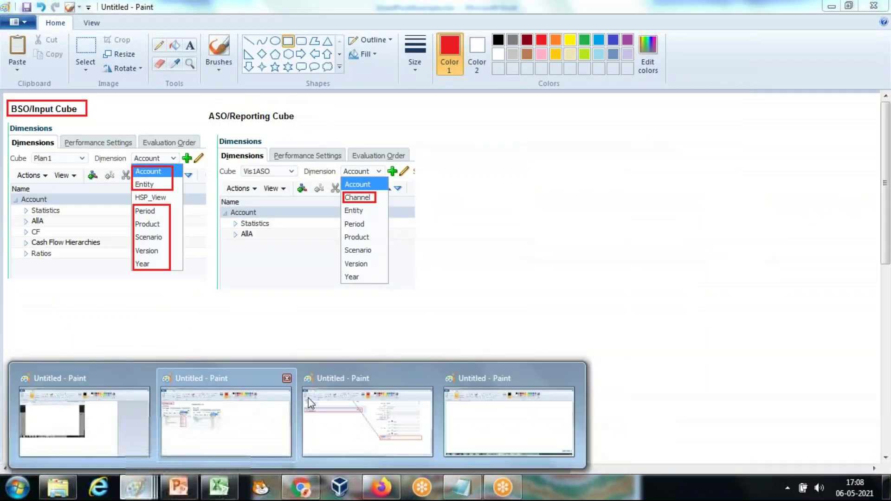
{"action": "left_click", "coordinate": [367, 408]}
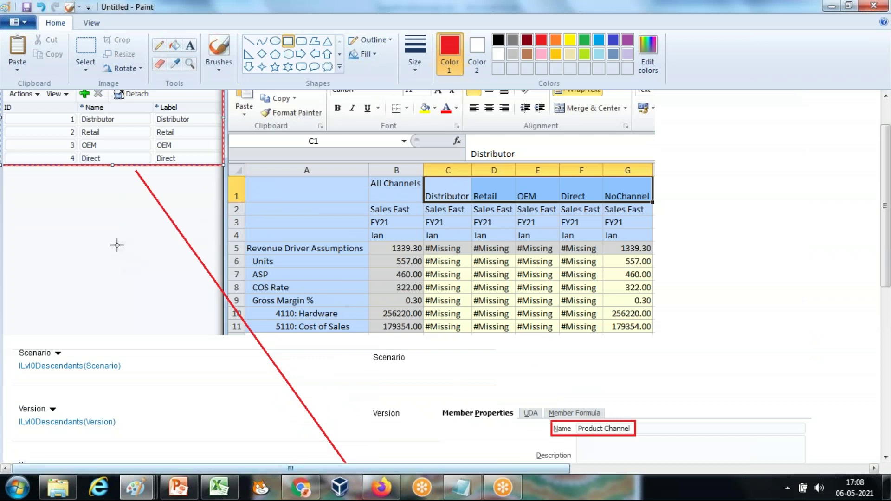
{"action": "scroll", "coordinate": [117, 245], "scroll_direction": "up", "scroll_amount": 2}
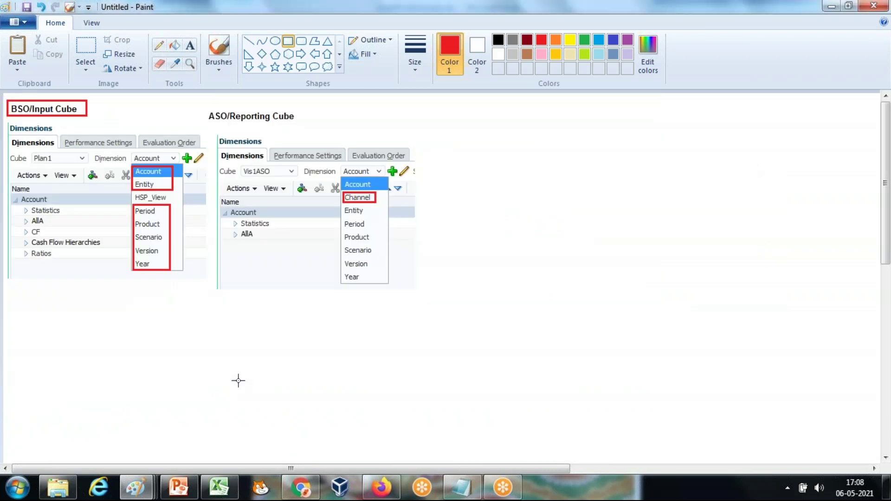
Switch back to the Excel workbook and compare the ASO sheet's NoChannel column with the BSO input grid.
{"action": "left_click", "coordinate": [219, 487]}
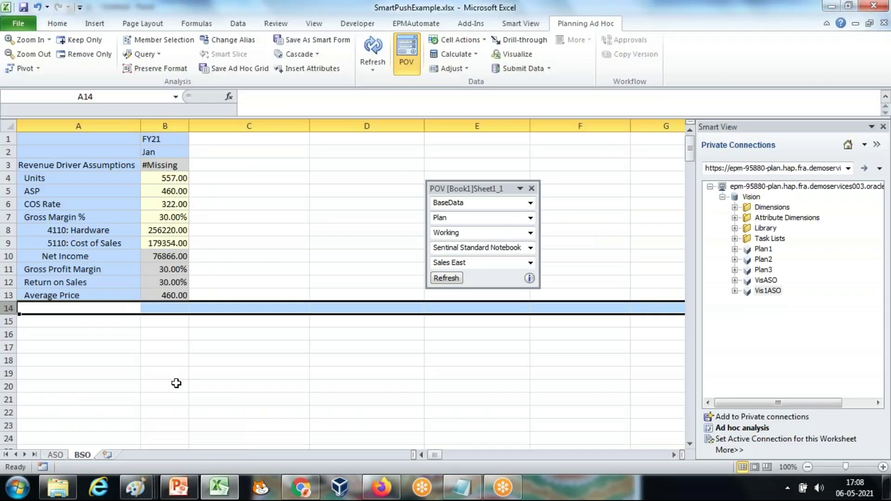
{"action": "left_click", "coordinate": [54, 455]}
{"action": "left_click", "coordinate": [396, 144]}
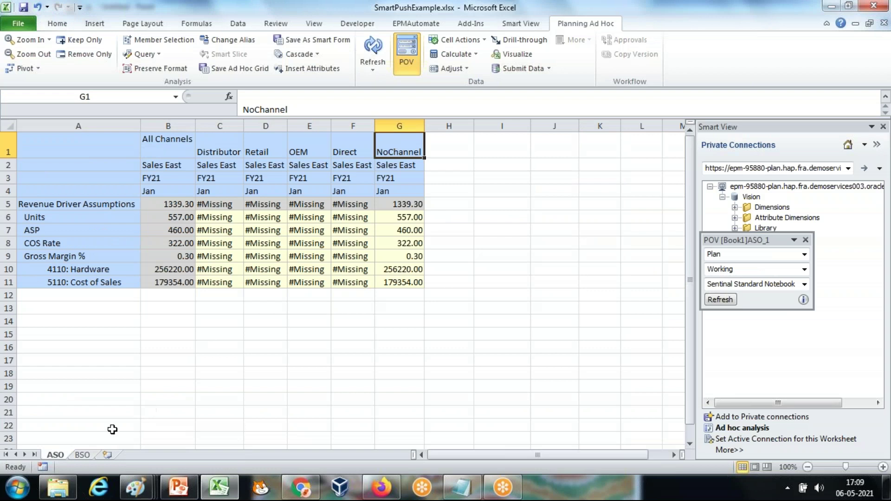
{"action": "left_click", "coordinate": [81, 455]}
{"action": "left_click_drag", "start_coordinate": [59, 139], "coordinate": [153, 305]}
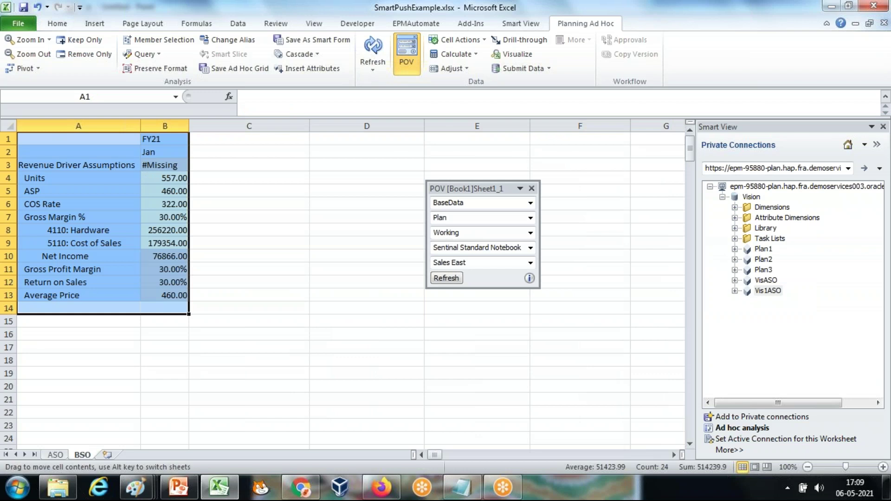
{"action": "left_click", "coordinate": [56, 454]}
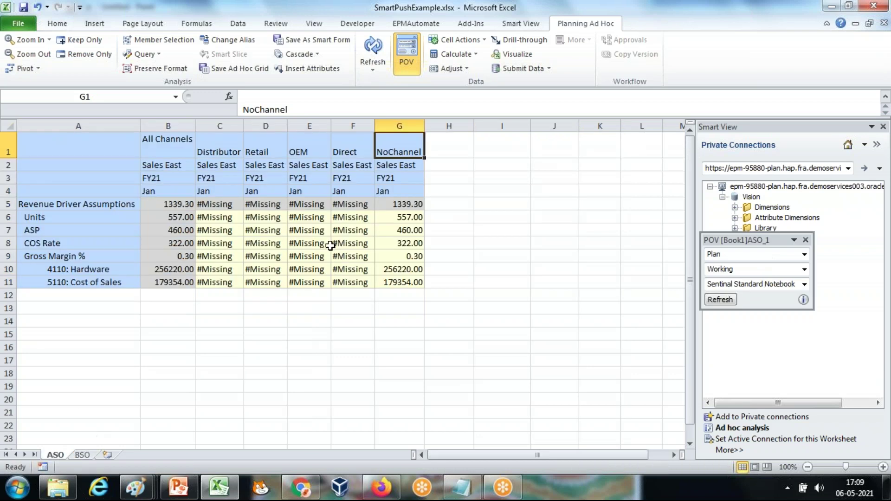
Try to overwrite the NoChannel values from Units to Cost of Sales with #Missing on the ASO sheet and submit them.
{"action": "left_click", "coordinate": [308, 217]}
{"action": "key", "text": "ctrl+c"}
{"action": "left_click_drag", "start_coordinate": [397, 217], "coordinate": [397, 281]}
{"action": "key", "text": "ctrl+v"}
{"action": "left_click", "coordinate": [502, 247]}
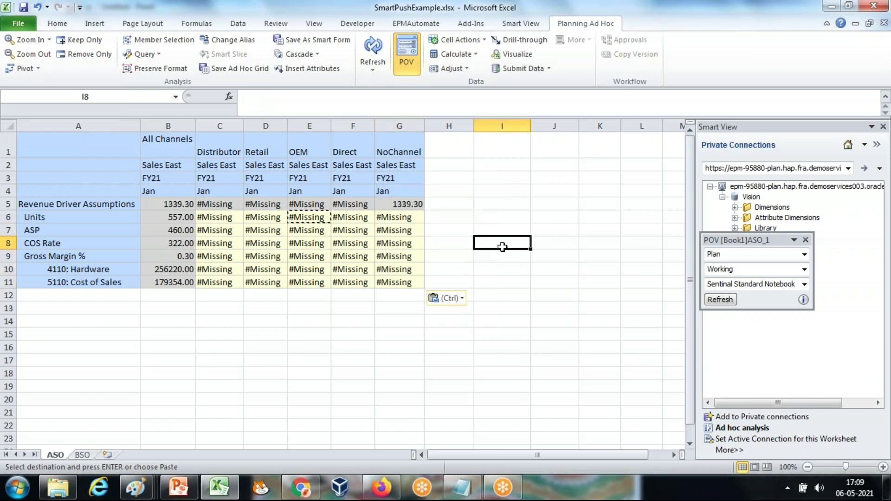
{"action": "left_click", "coordinate": [518, 68]}
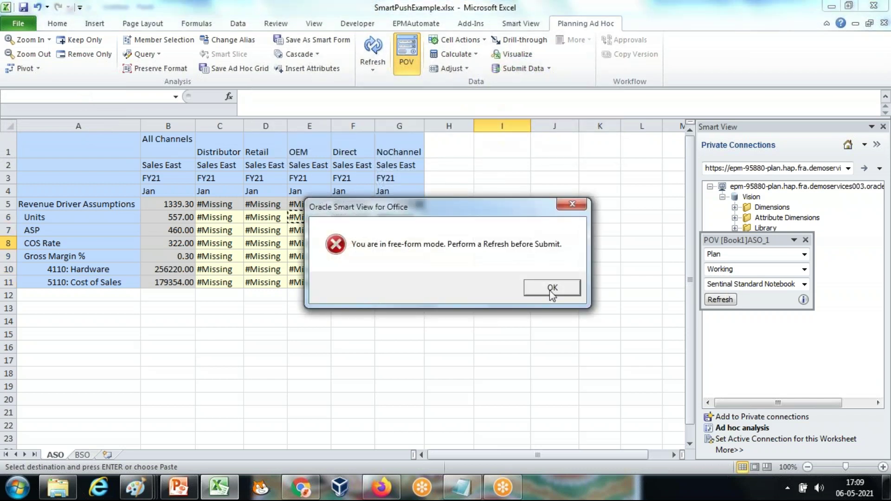
{"action": "left_click", "coordinate": [552, 288]}
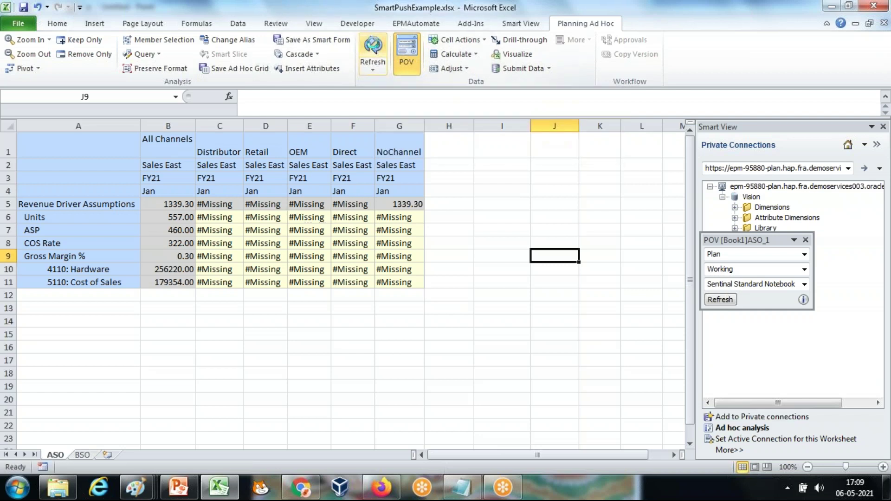
Refresh the ASO grid, overwrite the Distributor through NoChannel values from Units to Cost of Sales with #Missing, and submit the data.
{"action": "left_click", "coordinate": [372, 49]}
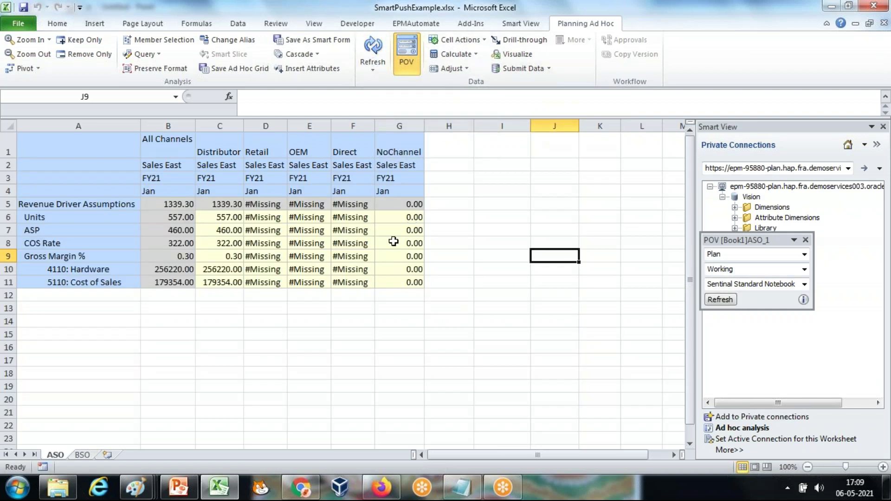
{"action": "left_click", "coordinate": [353, 218]}
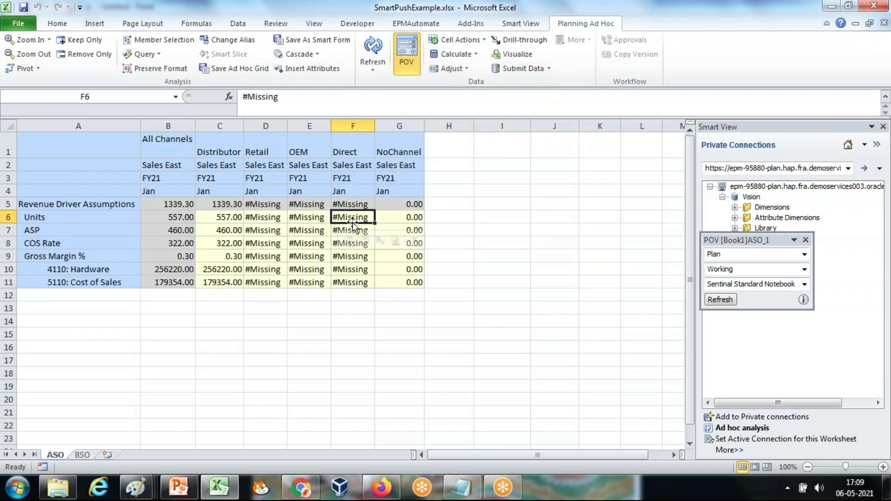
{"action": "key", "text": "ctrl+c"}
{"action": "left_click_drag", "start_coordinate": [228, 217], "coordinate": [401, 283]}
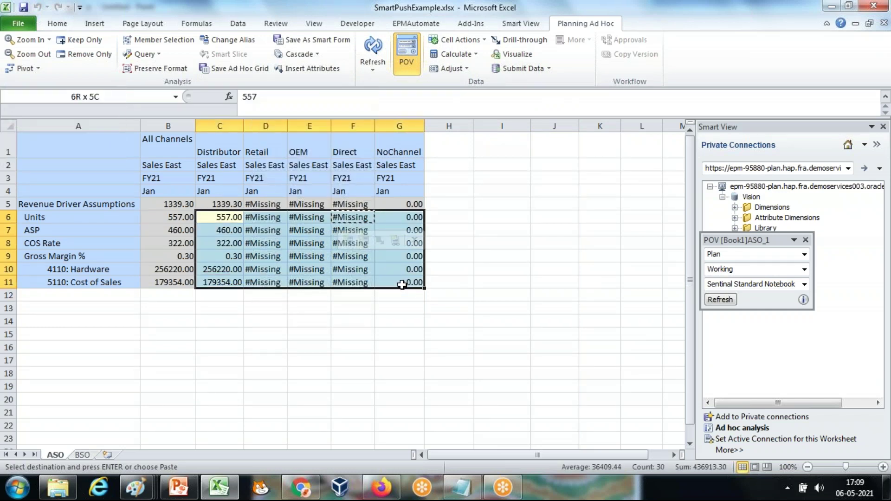
{"action": "key", "text": "ctrl+v"}
{"action": "left_click", "coordinate": [483, 243]}
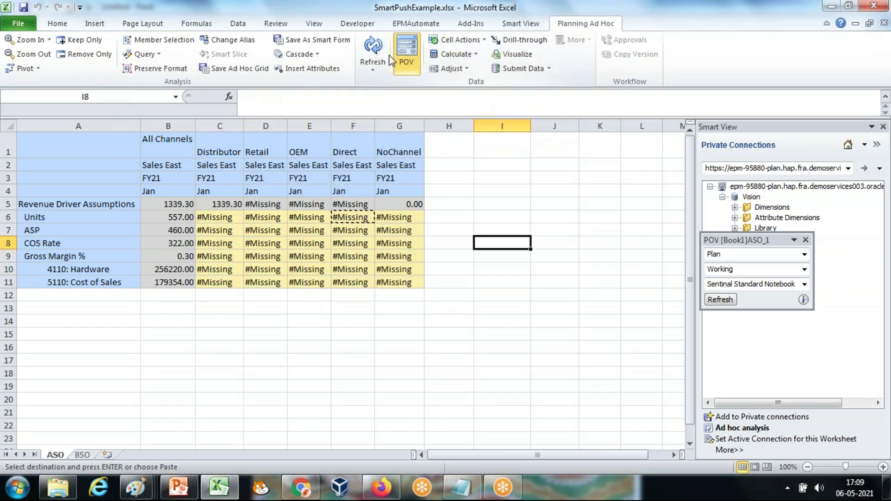
{"action": "left_click", "coordinate": [509, 73]}
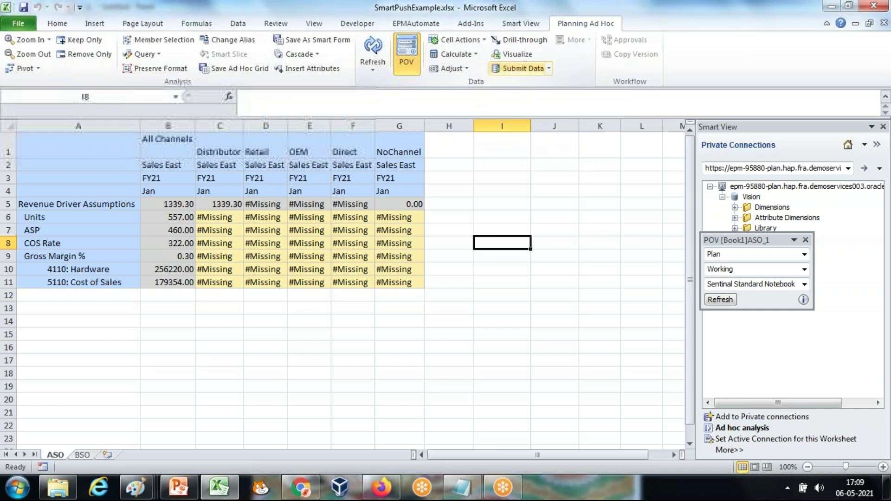
Add the Product Channel member below Average Price on the BSO sheet and refresh the grid.
{"action": "left_click", "coordinate": [407, 149]}
{"action": "left_click", "coordinate": [81, 455]}
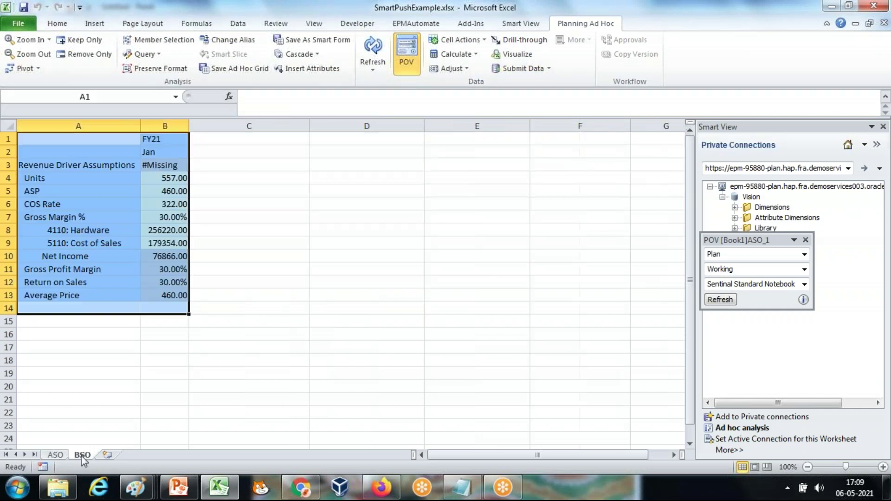
{"action": "left_click", "coordinate": [72, 310]}
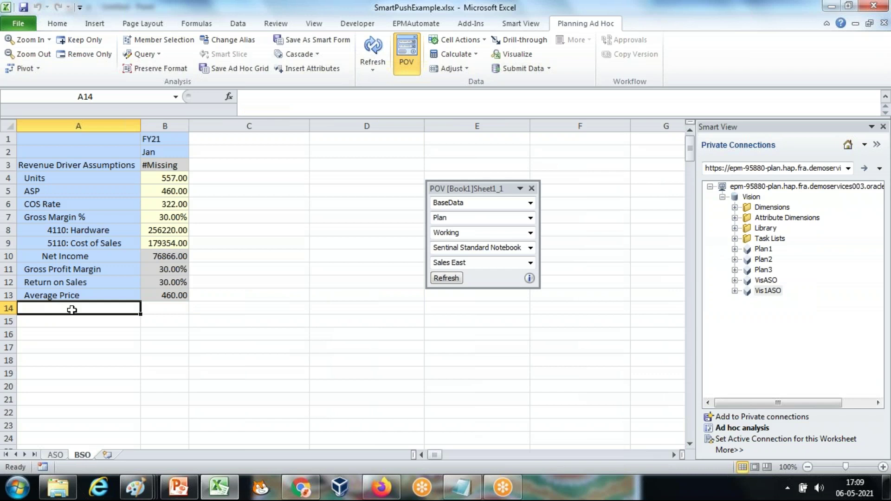
{"action": "type", "text": "Product Chann"}
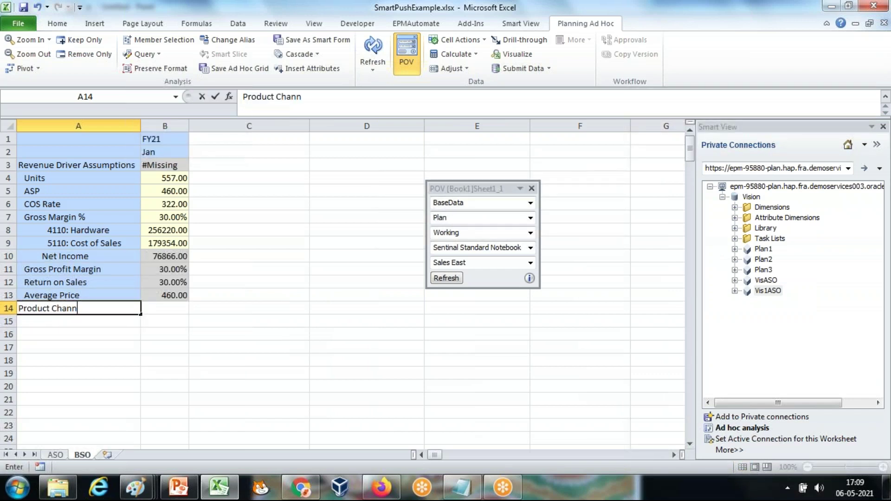
{"action": "type", "text": "el"}
{"action": "key", "text": "Return"}
{"action": "left_click", "coordinate": [148, 308]}
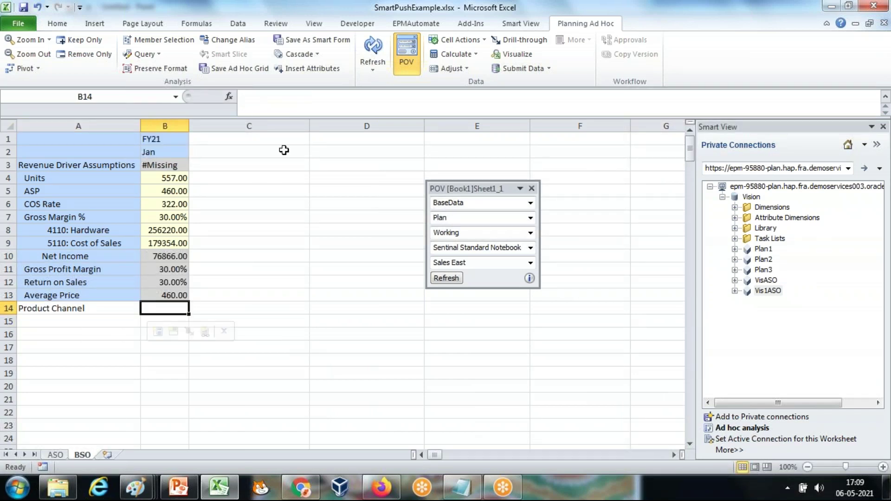
{"action": "left_click", "coordinate": [363, 60]}
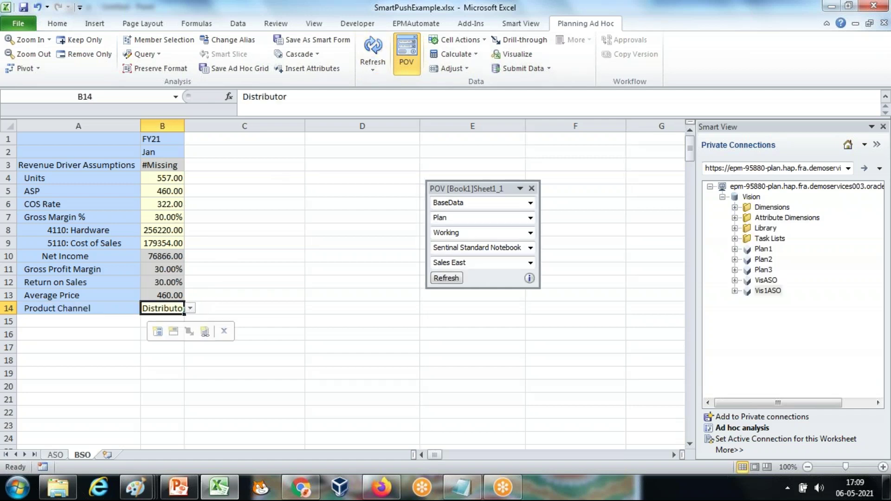
Compare the BSO values from Units to Cost of Sales with the Distributor and NoChannel columns on the ASO sheet.
{"action": "left_click_drag", "start_coordinate": [174, 176], "coordinate": [172, 243]}
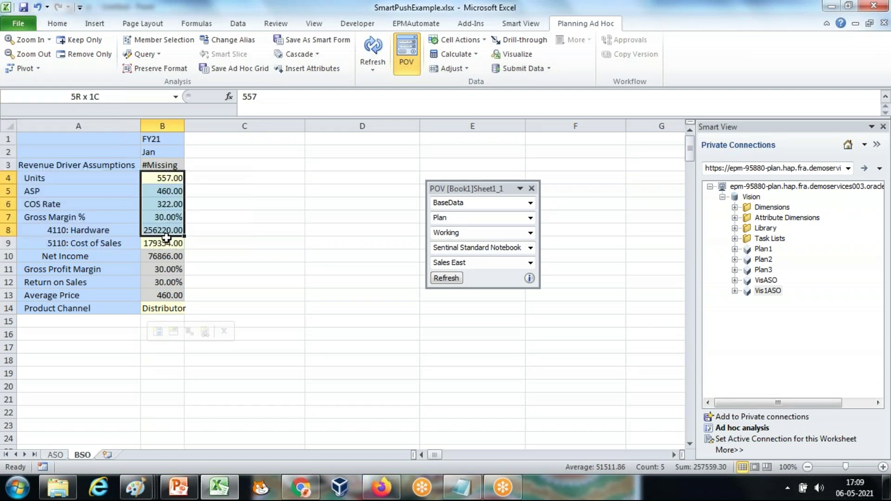
{"action": "left_click", "coordinate": [58, 455]}
{"action": "left_click_drag", "start_coordinate": [225, 218], "coordinate": [207, 282]}
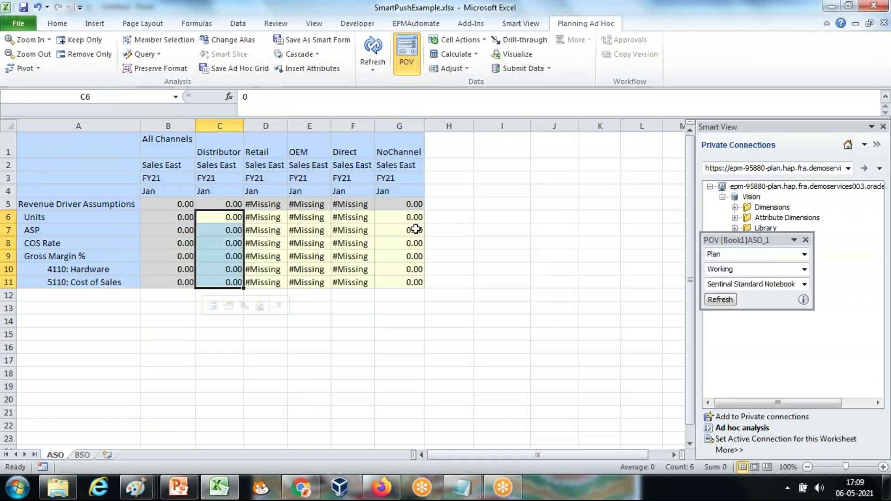
{"action": "left_click_drag", "start_coordinate": [410, 219], "coordinate": [394, 275]}
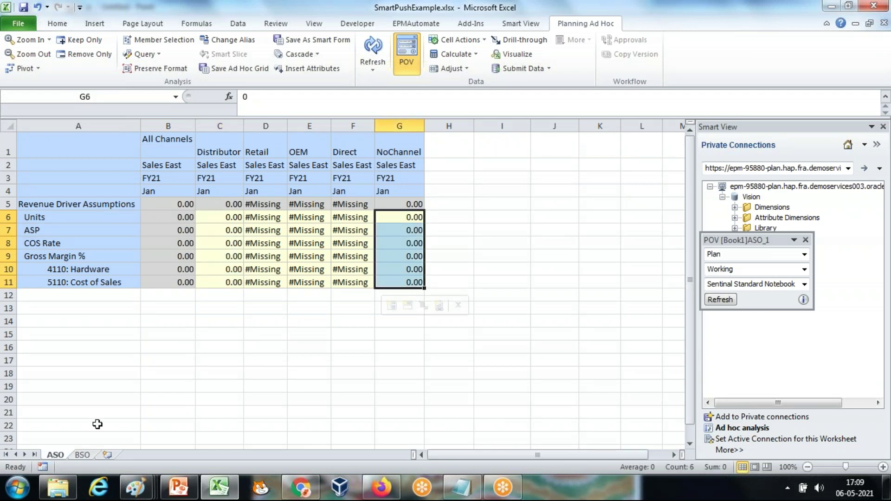
{"action": "left_click", "coordinate": [246, 295]}
{"action": "left_click_drag", "start_coordinate": [223, 218], "coordinate": [408, 281]}
Copy the full BSO grid including Product Channel and paste it onto the Paint canvas beside the member properties screenshot.
{"action": "left_click", "coordinate": [80, 456]}
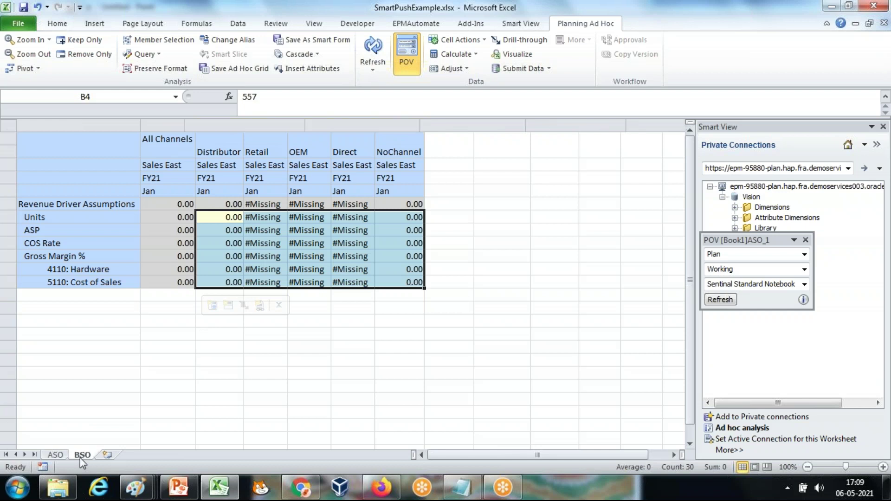
{"action": "left_click_drag", "start_coordinate": [74, 138], "coordinate": [170, 309]}
{"action": "key", "text": "ctrl+c"}
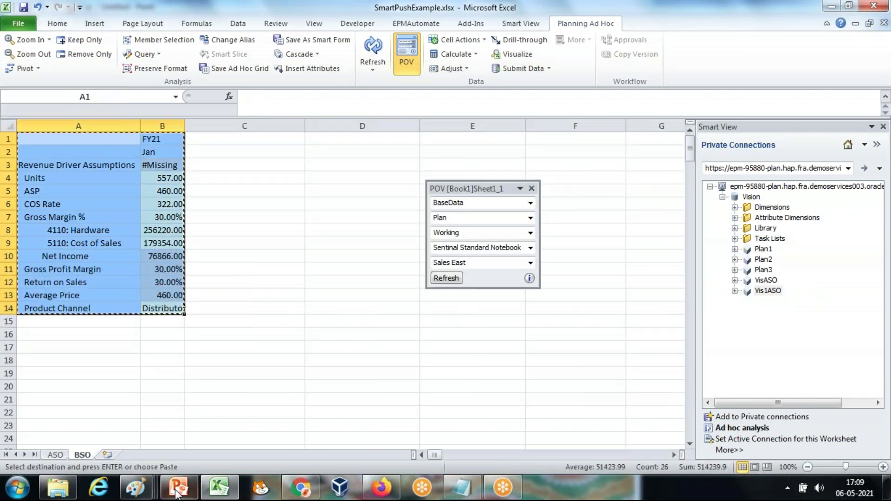
{"action": "mouse_move", "coordinate": [136, 487]}
{"action": "left_click", "coordinate": [397, 428]}
{"action": "scroll", "coordinate": [525, 385], "scroll_direction": "down", "scroll_amount": 15}
{"action": "key", "text": "ctrl+v"}
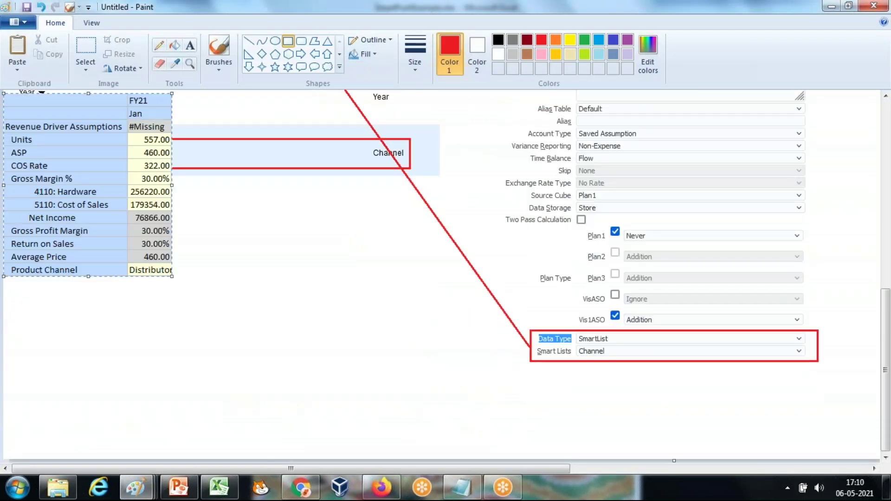
{"action": "mouse_move", "coordinate": [117, 188]}
{"action": "left_mouse_down"}
{"action": "mouse_move", "coordinate": [125, 308]}
{"action": "mouse_move", "coordinate": [378, 302]}
{"action": "left_mouse_up"}
Copy the whole ASO grid, headers through Cost of Sales and All Channels through NoChannel, and return to Paint.
{"action": "key", "text": "alt+Tab"}
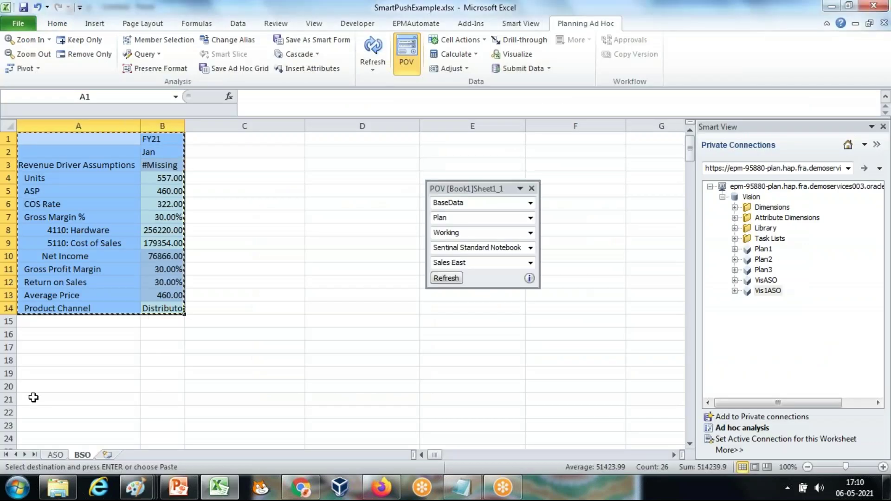
{"action": "left_click", "coordinate": [51, 452]}
{"action": "left_click", "coordinate": [92, 148]}
{"action": "left_click_drag", "start_coordinate": [92, 148], "coordinate": [388, 282]}
{"action": "key", "text": "ctrl+c"}
{"action": "key", "text": "alt+Tab"}
{"action": "mouse_move", "coordinate": [315, 310]}
{"action": "left_mouse_down"}
{"action": "mouse_move", "coordinate": [335, 301]}
{"action": "mouse_move", "coordinate": [387, 312]}
{"action": "left_mouse_up"}
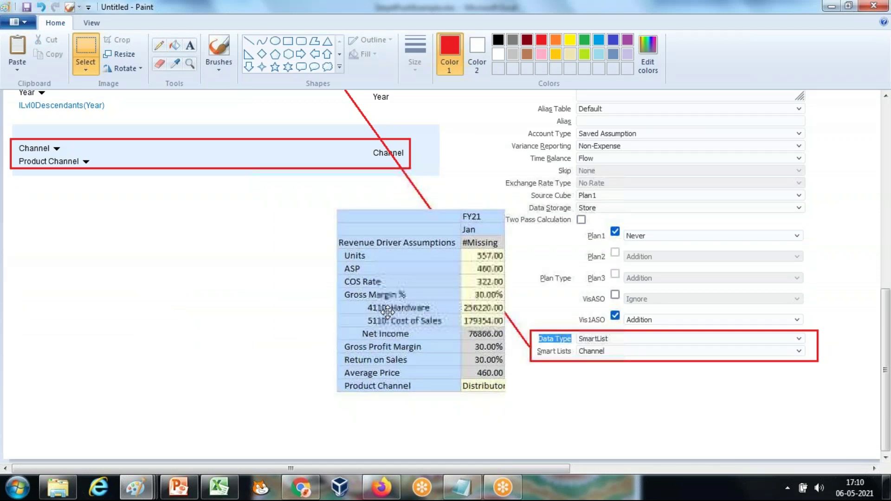
{"action": "key", "text": "ctrl+v"}
{"action": "left_click_drag", "start_coordinate": [217, 192], "coordinate": [235, 379]}
{"action": "key", "text": "ctrl+z"}
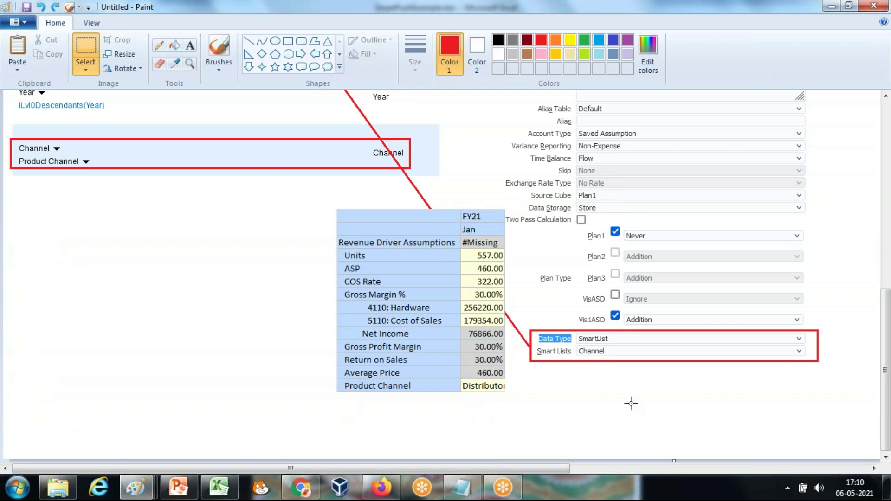
Widen the Paint canvas to the right and paste the ASO grid beside the existing Excel screenshot.
{"action": "scroll", "coordinate": [646, 399], "scroll_direction": "down", "scroll_amount": 2}
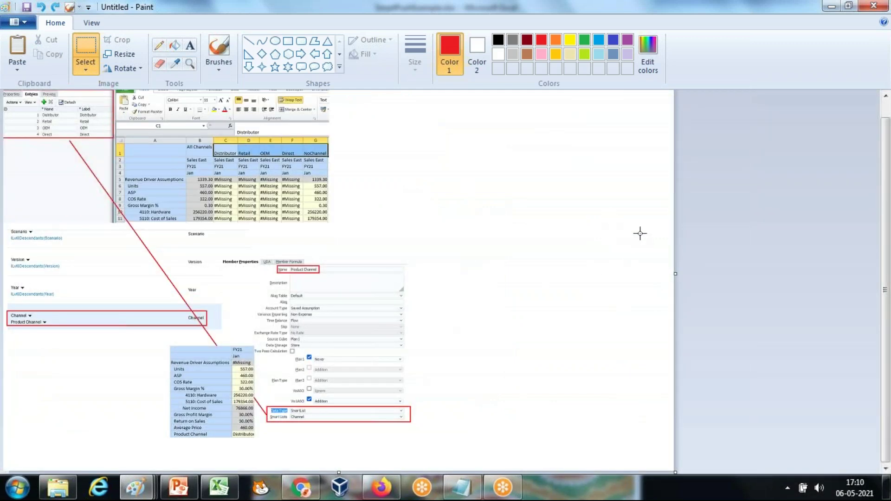
{"action": "left_click_drag", "start_coordinate": [675, 275], "coordinate": [804, 275]}
{"action": "key", "text": "ctrl+v"}
{"action": "left_click_drag", "start_coordinate": [123, 132], "coordinate": [473, 135]}
Move the pasted BSO grid from the member properties area to the blank space beside the ASO grid.
{"action": "left_click", "coordinate": [169, 357]}
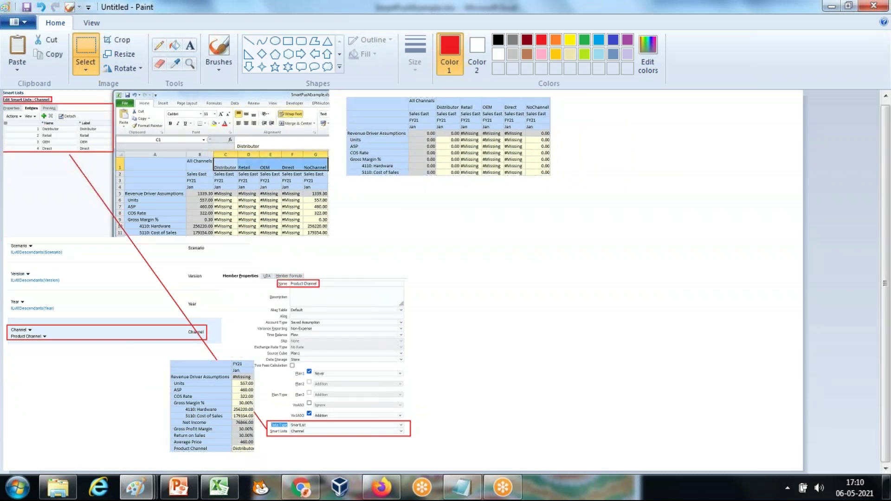
{"action": "key", "text": "Delete"}
{"action": "key", "text": "ctrl+v"}
{"action": "left_click_drag", "start_coordinate": [416, 155], "coordinate": [610, 160]}
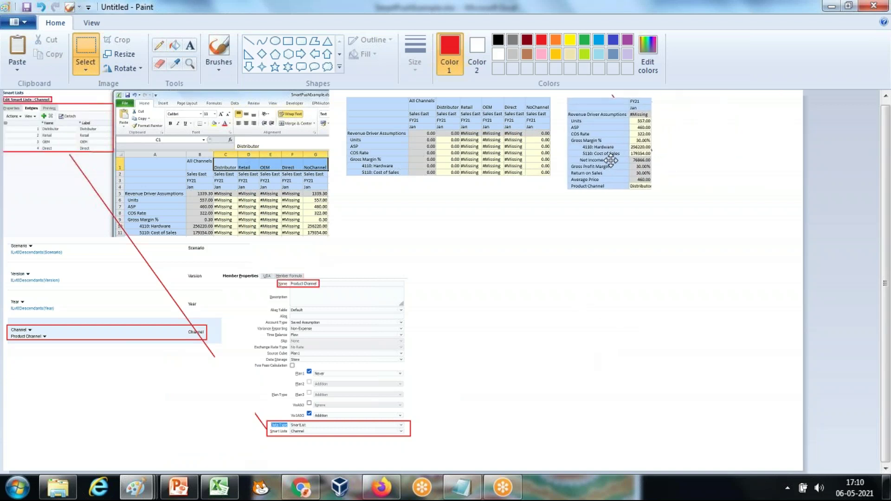
Mark the BSO grid's Product Channel entry and the ASO grid's Distributor column with red rectangles.
{"action": "scroll", "coordinate": [646, 261], "scroll_direction": "up", "scroll_amount": 1}
{"action": "left_click_drag", "start_coordinate": [455, 478], "coordinate": [535, 472]}
{"action": "left_click_drag", "start_coordinate": [434, 464], "coordinate": [717, 464]}
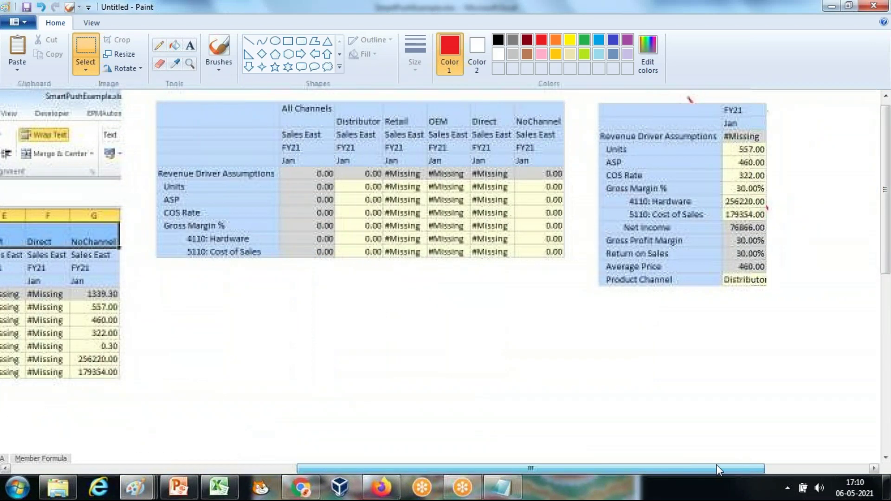
{"action": "left_click", "coordinate": [287, 40]}
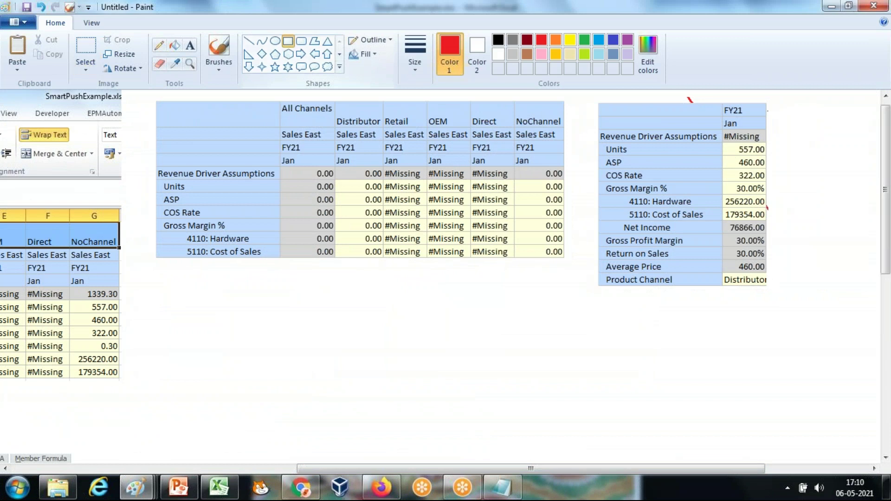
{"action": "left_click_drag", "start_coordinate": [626, 288], "coordinate": [769, 287]}
{"action": "left_click_drag", "start_coordinate": [686, 271], "coordinate": [680, 274]}
{"action": "mouse_move", "coordinate": [333, 101]}
{"action": "left_mouse_down"}
{"action": "mouse_move", "coordinate": [390, 268]}
{"action": "mouse_move", "coordinate": [384, 261]}
{"action": "left_mouse_up"}
Switch to EPM Cloud Planning in Firefox and push data for the BSOTOASOCube data map.
{"action": "left_click", "coordinate": [397, 487]}
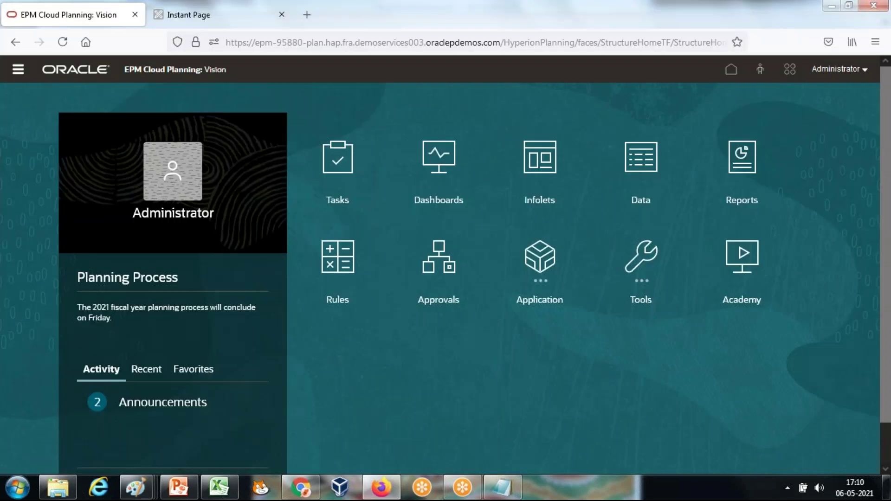
{"action": "left_click", "coordinate": [18, 70]}
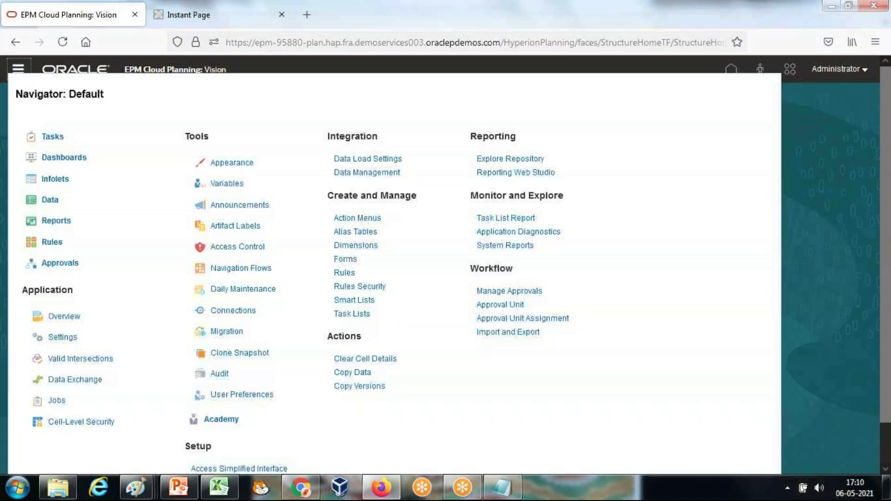
{"action": "left_click", "coordinate": [88, 381]}
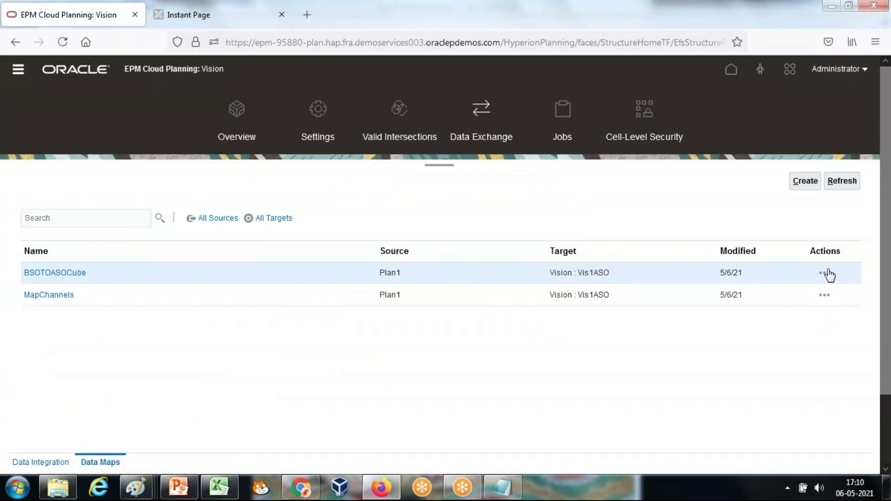
{"action": "left_click", "coordinate": [825, 274]}
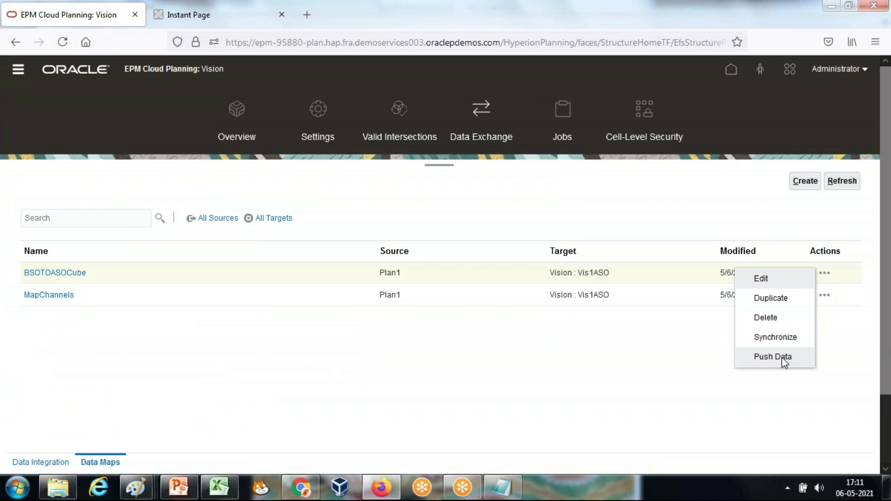
{"action": "left_click", "coordinate": [772, 357]}
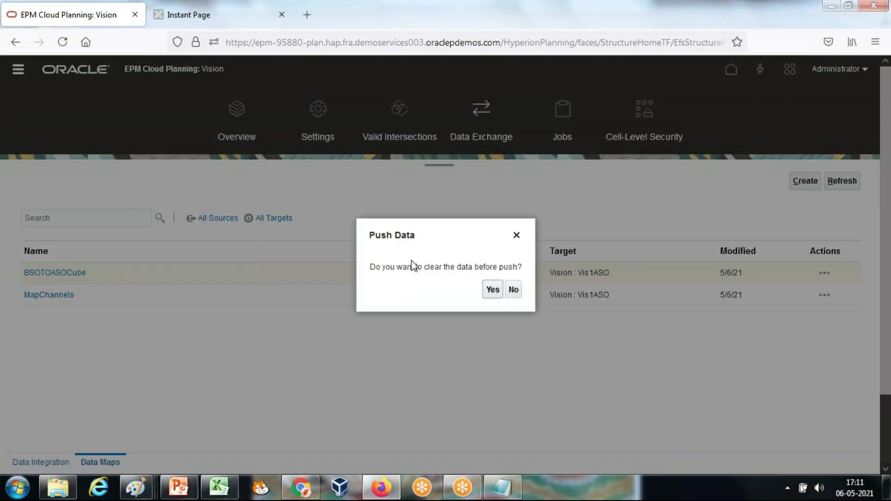
{"action": "left_click_drag", "start_coordinate": [382, 266], "coordinate": [516, 266]}
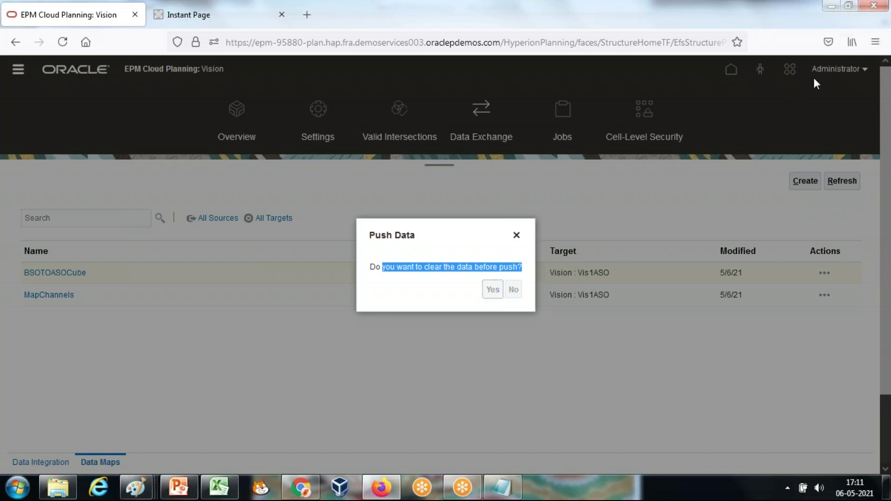
Switch to Excel and refresh the ASO grid to check for the pushed data.
{"action": "key", "text": "alt+Tab"}
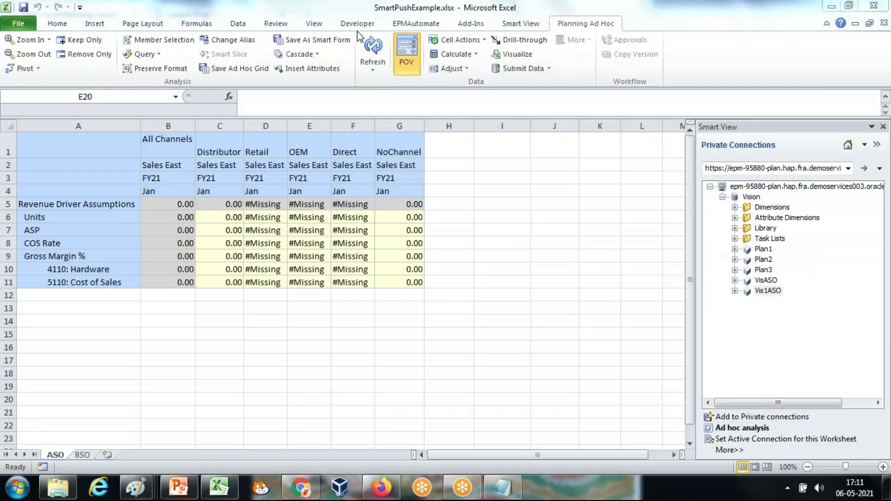
{"action": "left_click", "coordinate": [374, 50]}
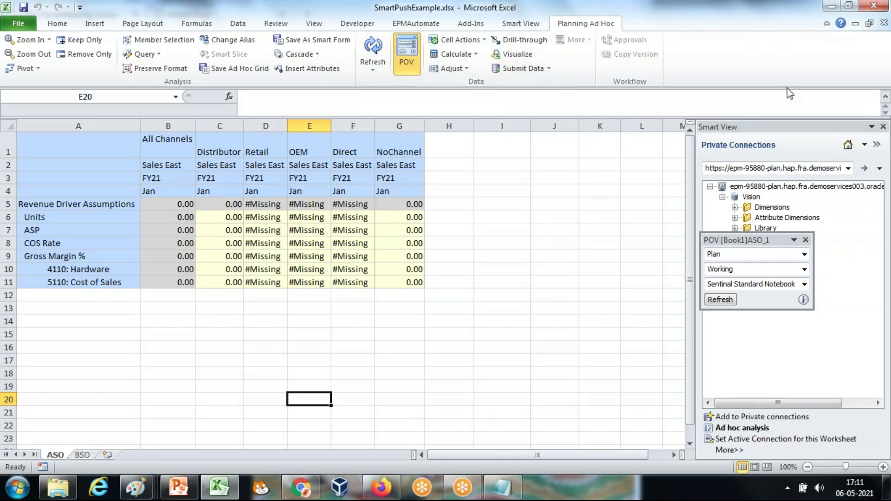
{"action": "key", "text": "alt+Tab"}
{"action": "key", "text": "Return"}
Return to EPM Cloud Planning, view the data maps, and refresh the Jobs list to check the BSOTOASOCube push.
{"action": "key", "text": "alt+Tab"}
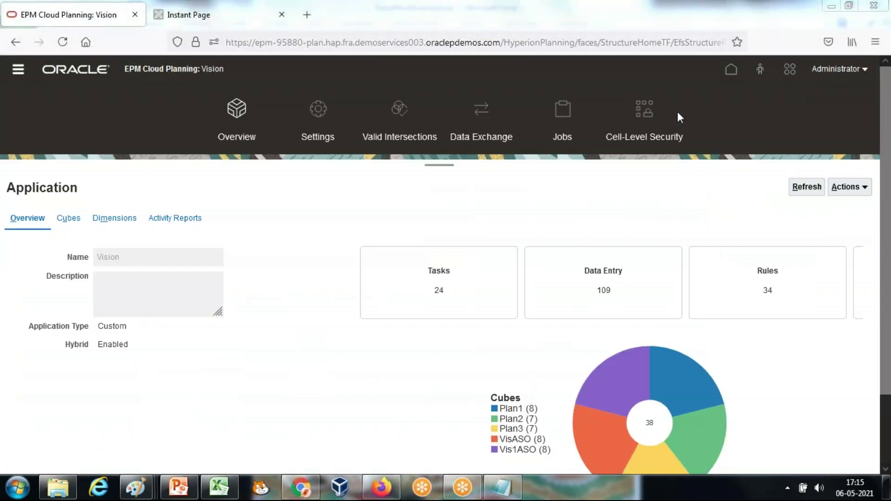
{"action": "left_click", "coordinate": [491, 139]}
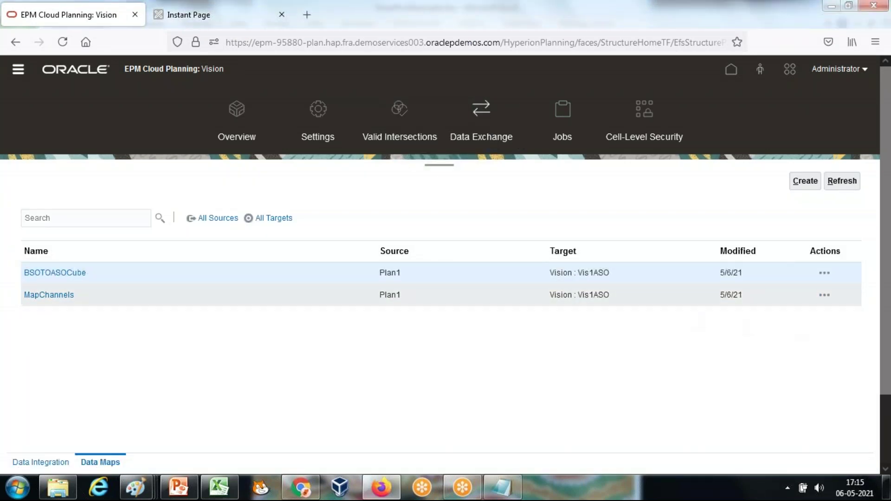
{"action": "left_click", "coordinate": [565, 141]}
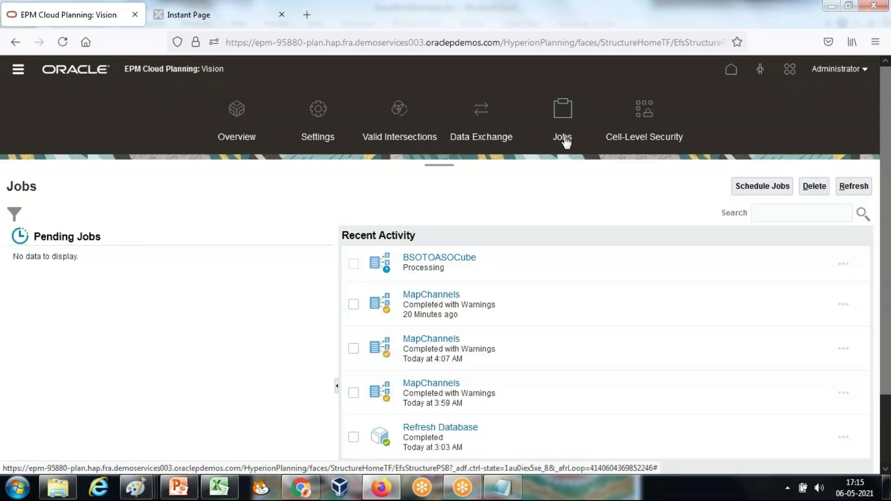
{"action": "left_click", "coordinate": [856, 189]}
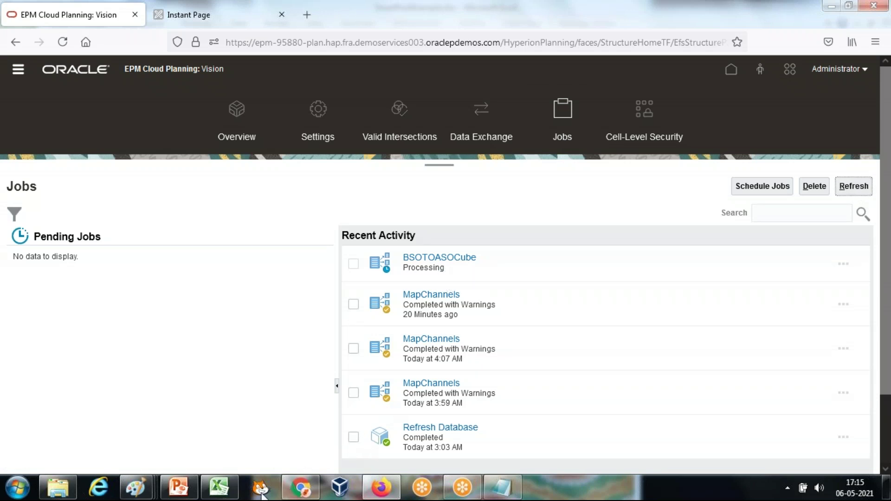
Recheck the ASO grid in Excel, return to the browser, and keep refreshing the BSOTOASOCube job status.
{"action": "left_click", "coordinate": [219, 487]}
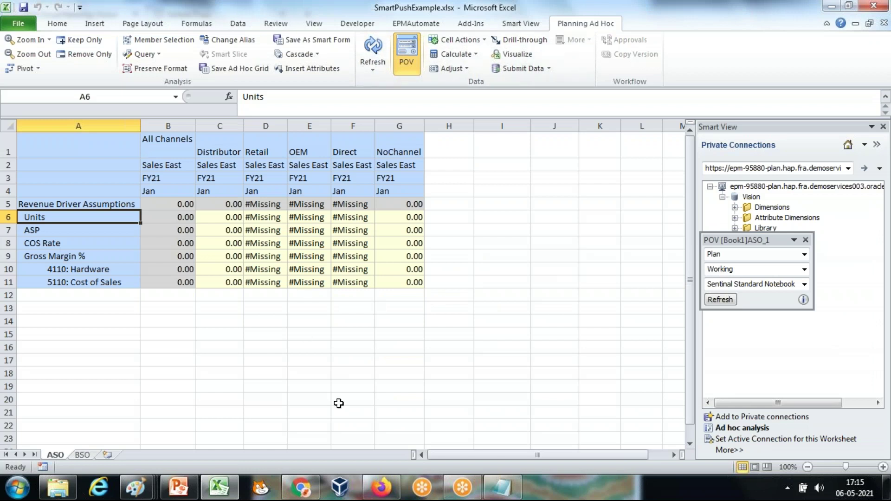
{"action": "left_click", "coordinate": [381, 487]}
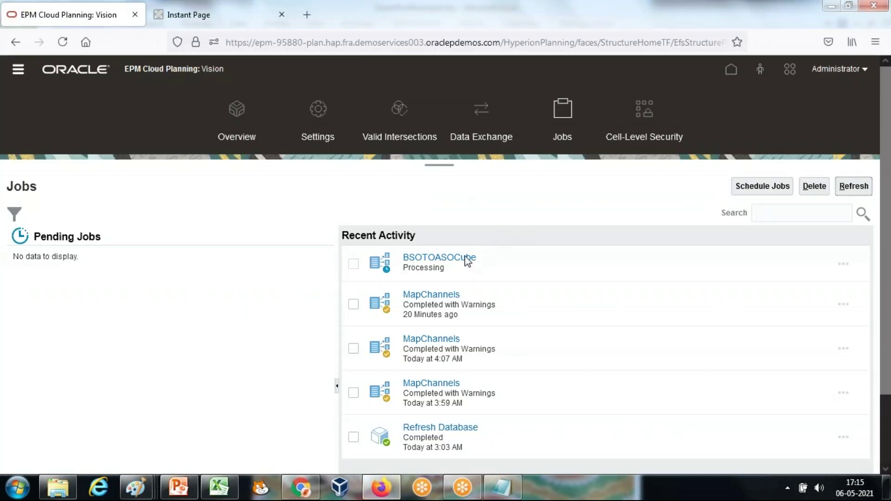
{"action": "left_click", "coordinate": [853, 186]}
{"action": "left_click", "coordinate": [850, 190]}
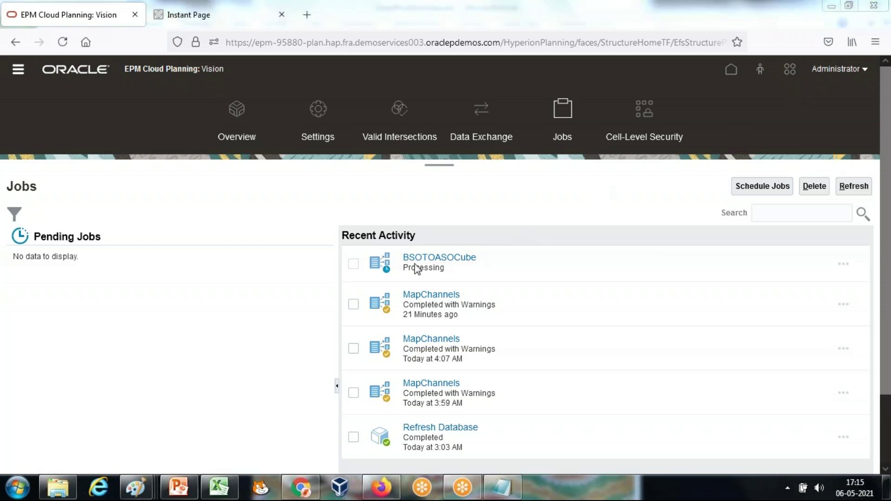
{"action": "left_click", "coordinate": [852, 187]}
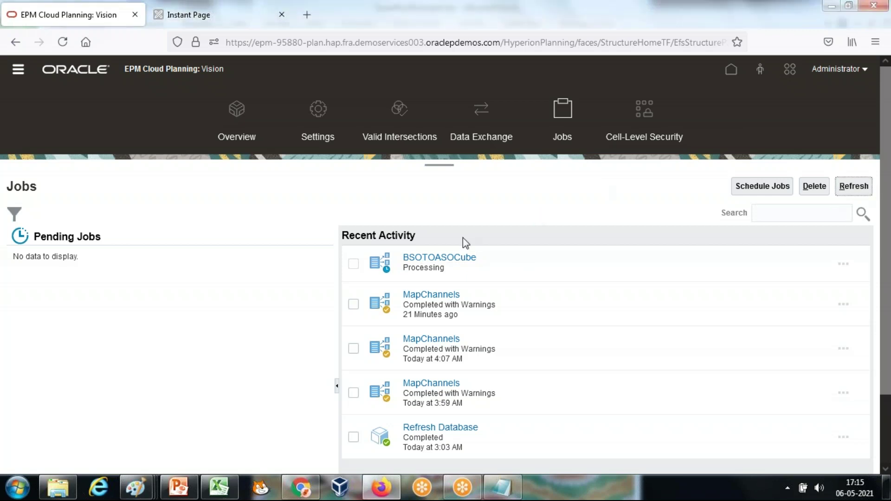
View the job details of the processing BSOTOASOCube push, close them, and refresh the Jobs list.
{"action": "left_click", "coordinate": [463, 257]}
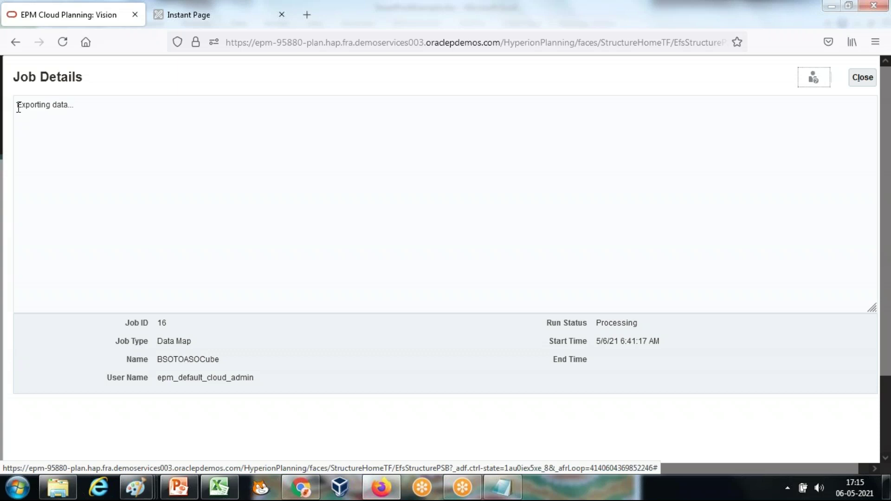
{"action": "left_click_drag", "start_coordinate": [22, 107], "coordinate": [78, 106]}
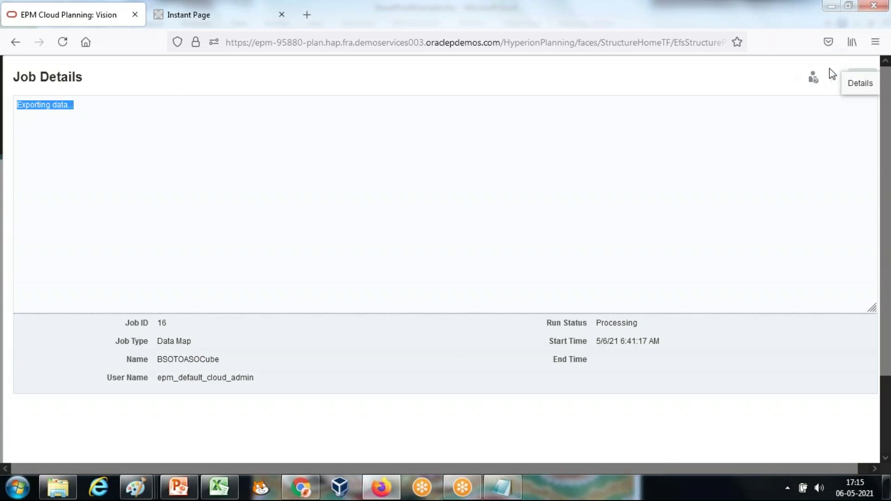
{"action": "left_click", "coordinate": [819, 88]}
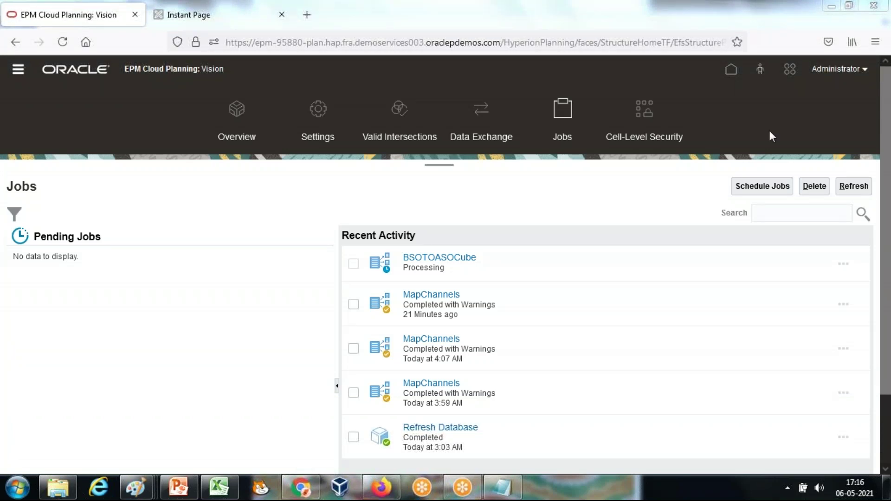
{"action": "left_click", "coordinate": [842, 186]}
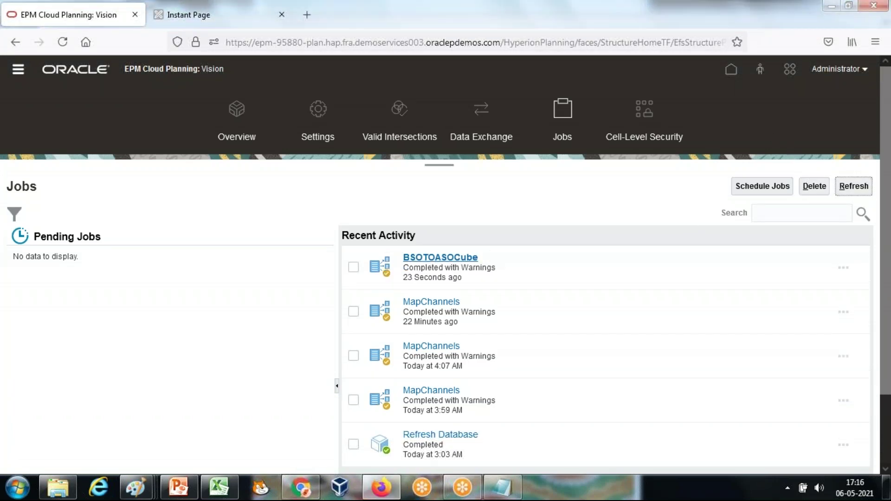
Review the BSOTOASOCube job log for export size, elapsed time, ignored members and skipped column members, and close the details.
{"action": "left_click", "coordinate": [434, 258]}
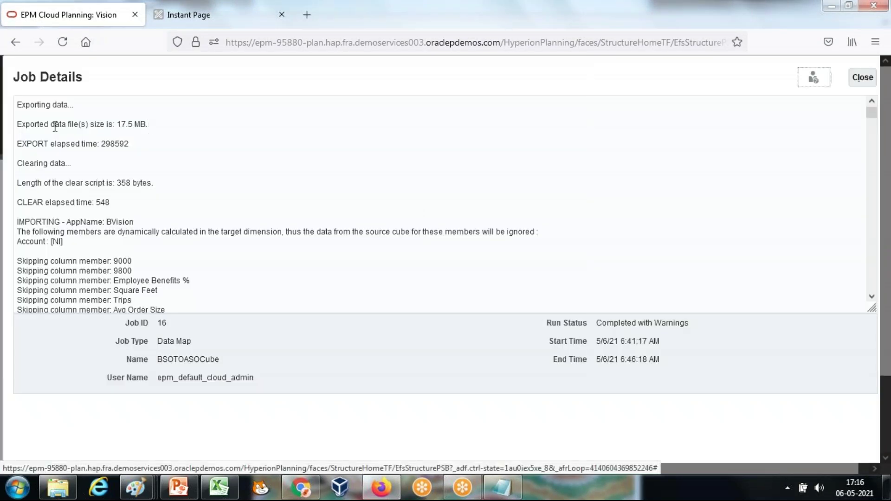
{"action": "left_click_drag", "start_coordinate": [148, 124], "coordinate": [16, 126]}
{"action": "left_click_drag", "start_coordinate": [133, 143], "coordinate": [16, 145]}
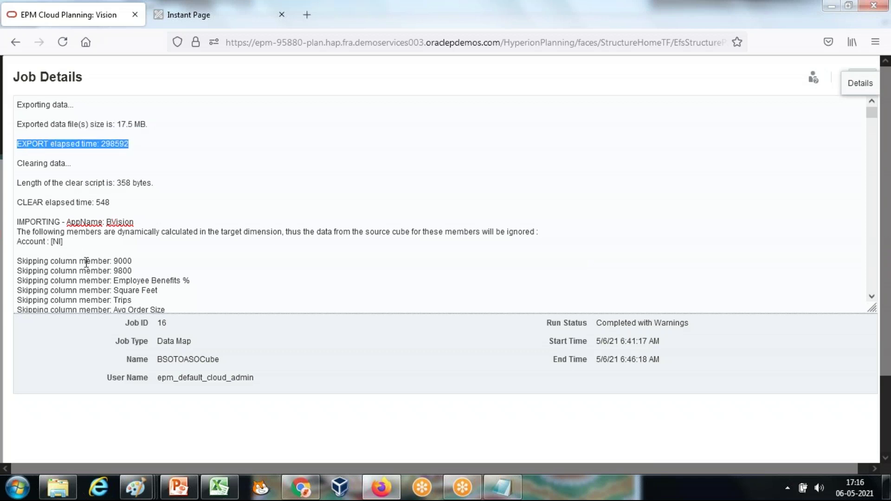
{"action": "left_click_drag", "start_coordinate": [98, 232], "coordinate": [350, 236]}
{"action": "left_click", "coordinate": [301, 237]}
{"action": "left_click_drag", "start_coordinate": [277, 232], "coordinate": [537, 230]}
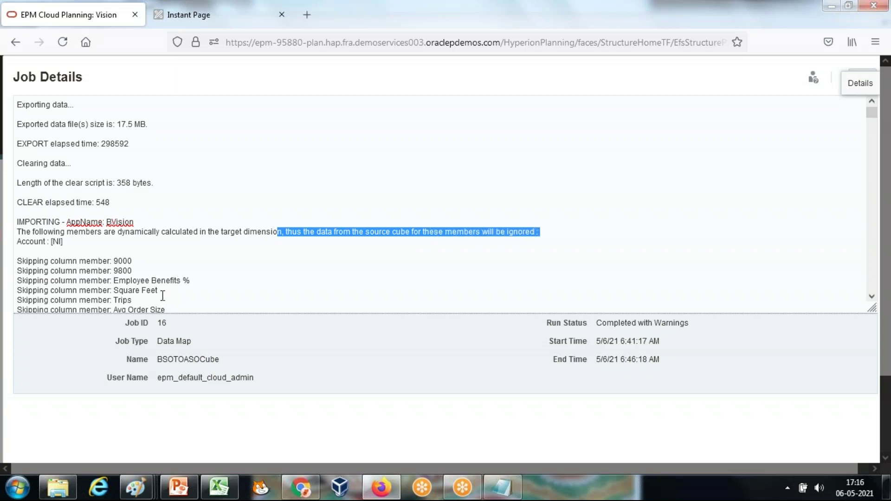
{"action": "left_click_drag", "start_coordinate": [163, 296], "coordinate": [14, 251]}
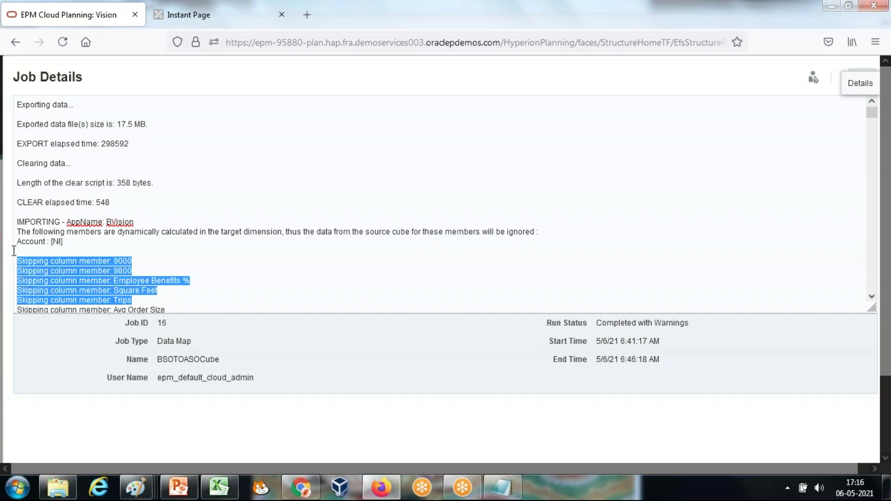
{"action": "left_click", "coordinate": [873, 76]}
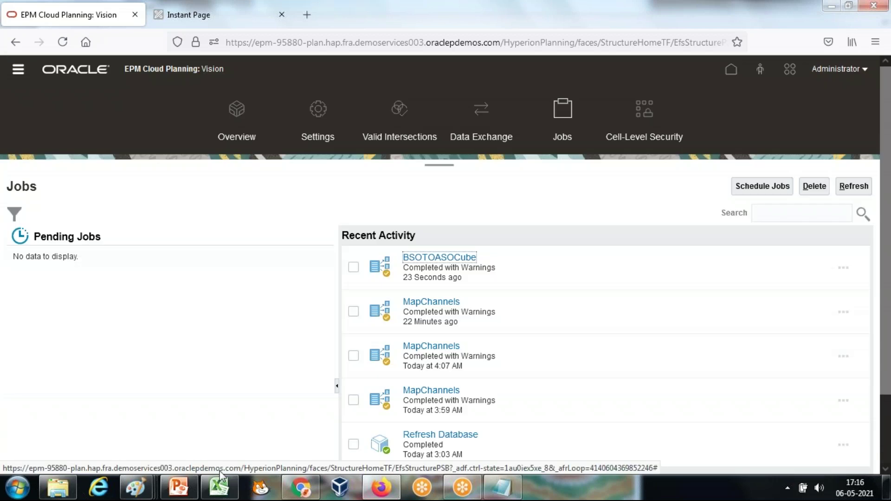
Switch to Excel and auto-fit column B on the BSO sheet to fit the Product Channel value.
{"action": "left_click", "coordinate": [219, 485]}
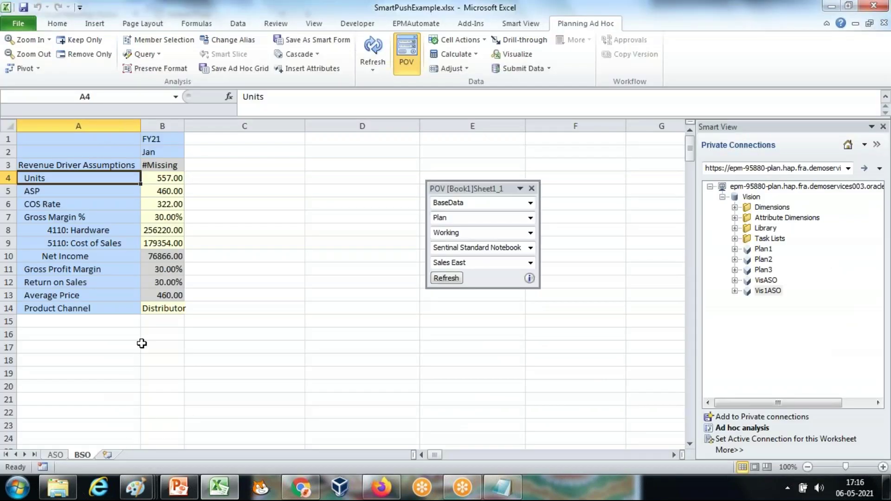
{"action": "left_click", "coordinate": [144, 344]}
{"action": "left_click_drag", "start_coordinate": [60, 308], "coordinate": [165, 309]}
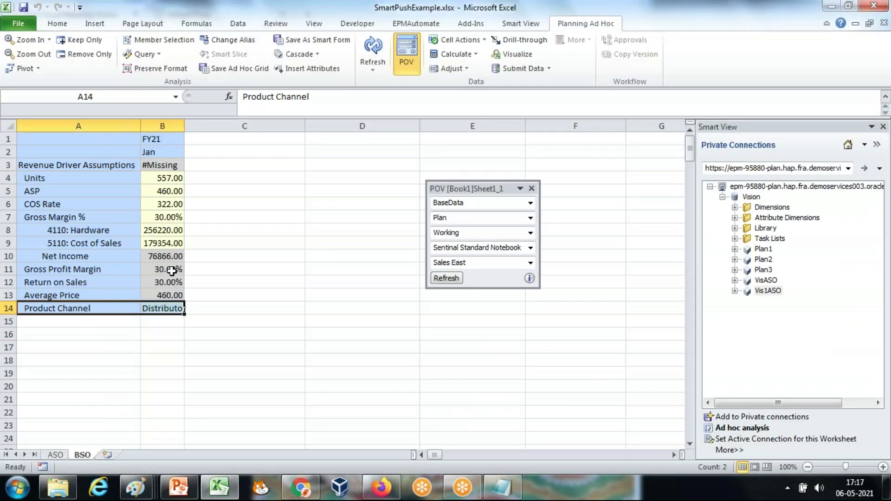
{"action": "double_click", "coordinate": [184, 126]}
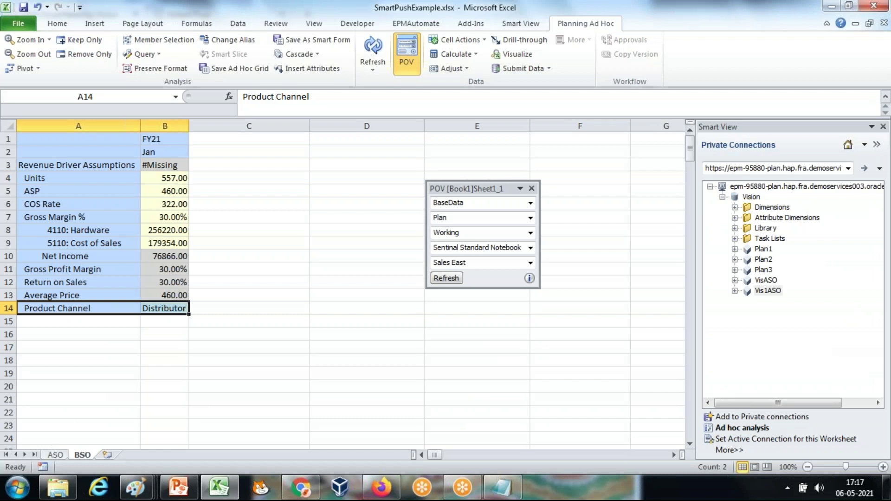
Refresh the ASO grid and examine the pushed data in the Distributor column against the other channels.
{"action": "left_click", "coordinate": [55, 455]}
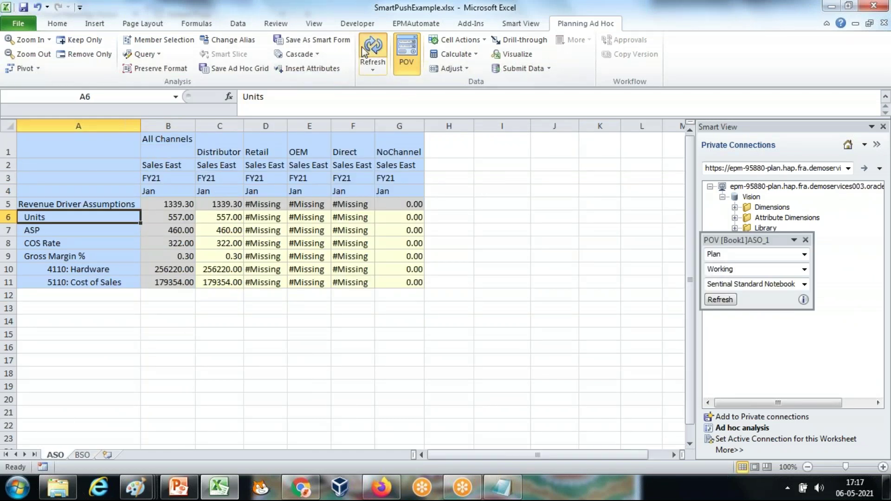
{"action": "left_click_drag", "start_coordinate": [227, 149], "coordinate": [223, 281]}
{"action": "left_click_drag", "start_coordinate": [66, 150], "coordinate": [408, 285]}
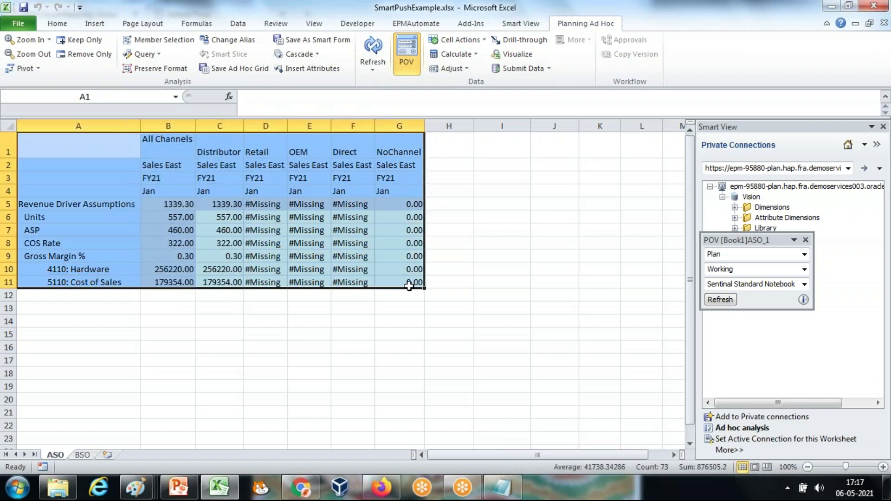
{"action": "left_click", "coordinate": [81, 456]}
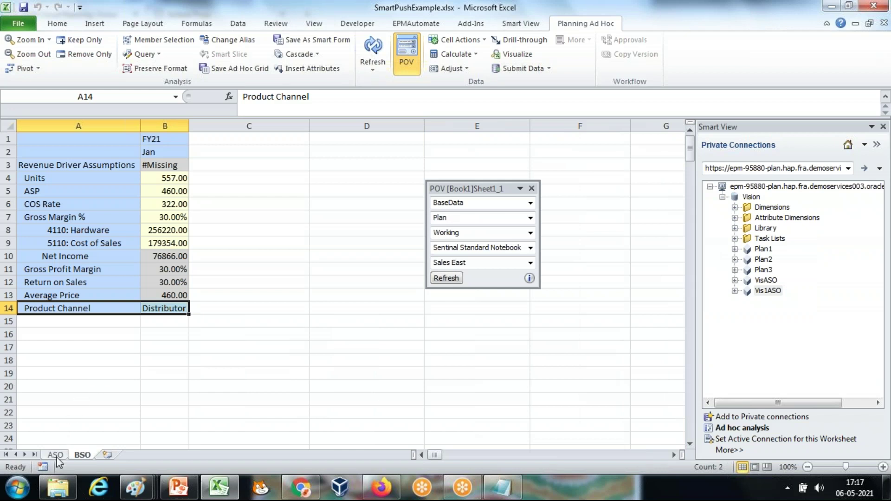
{"action": "left_click_drag", "start_coordinate": [49, 138], "coordinate": [176, 308]}
{"action": "key", "text": "ctrl+c"}
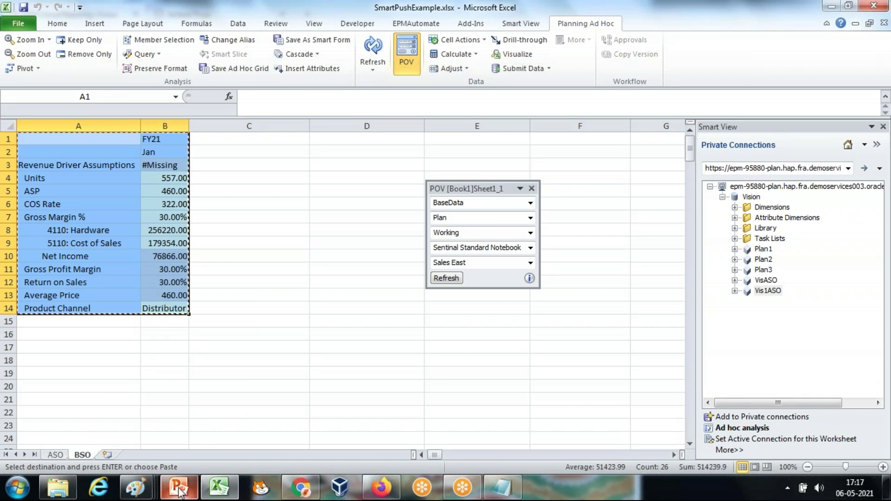
{"action": "left_click", "coordinate": [136, 487]}
{"action": "left_click", "coordinate": [350, 424]}
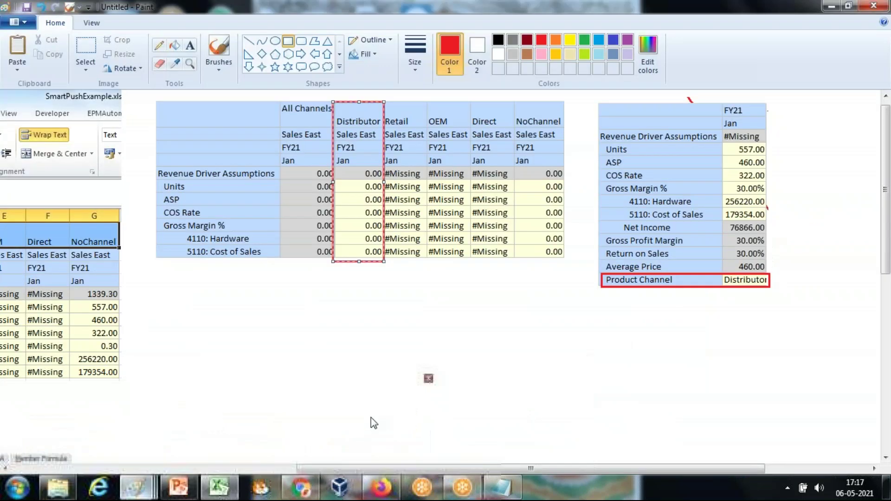
{"action": "left_click", "coordinate": [476, 403]}
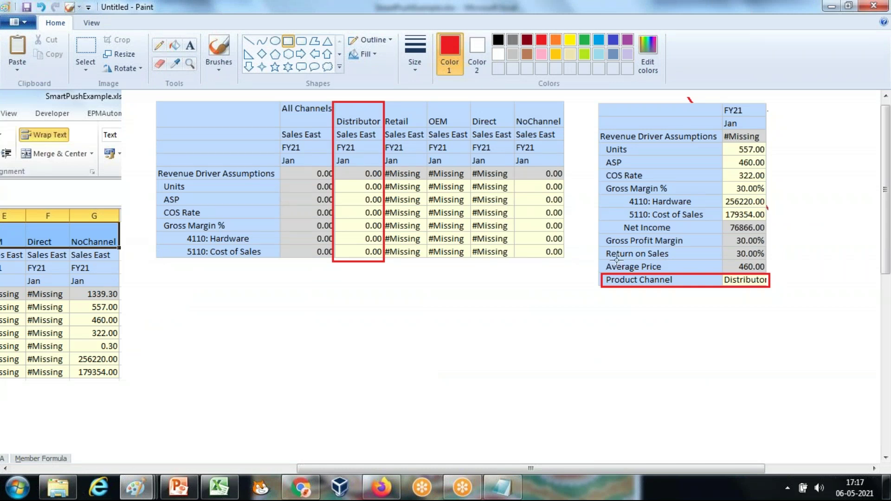
Copy the ASO grid A1:G11 from Excel into Paint below the earlier ASO snapshot and outline its Distributor column with a red rectangle.
{"action": "key", "text": "alt+Tab"}
{"action": "left_click", "coordinate": [53, 453]}
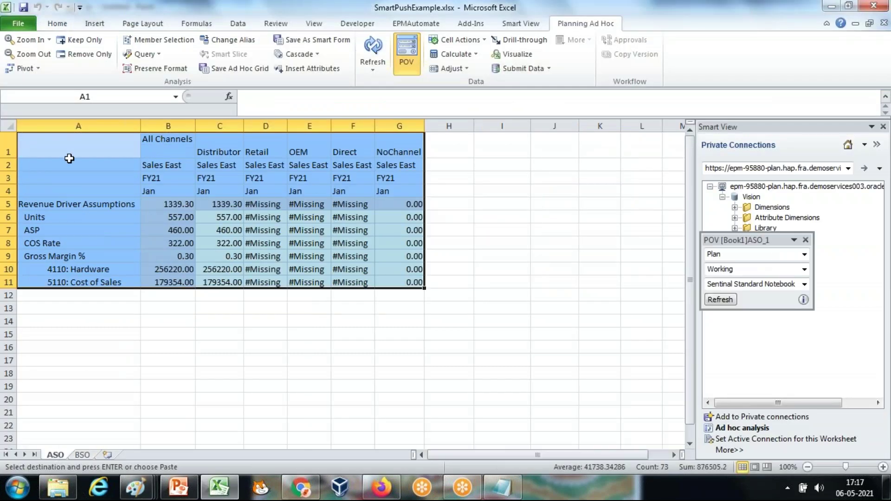
{"action": "left_click_drag", "start_coordinate": [69, 139], "coordinate": [412, 282]}
{"action": "key", "text": "ctrl+c"}
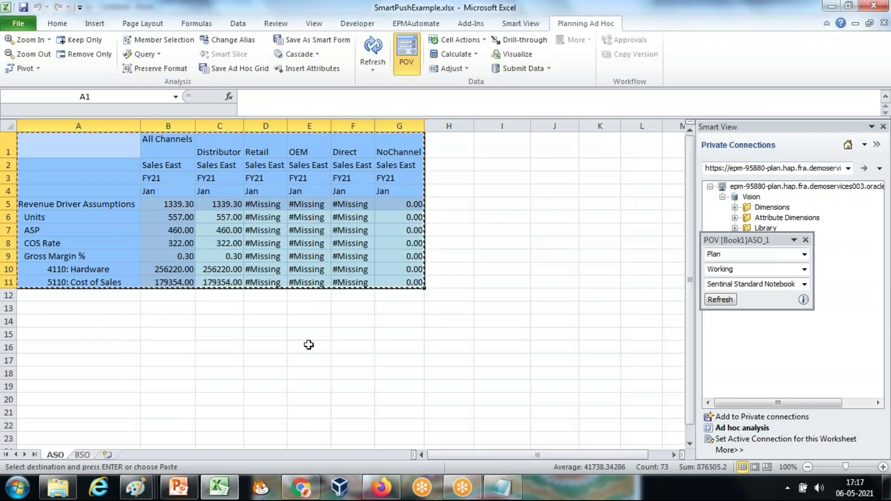
{"action": "mouse_move", "coordinate": [297, 491]}
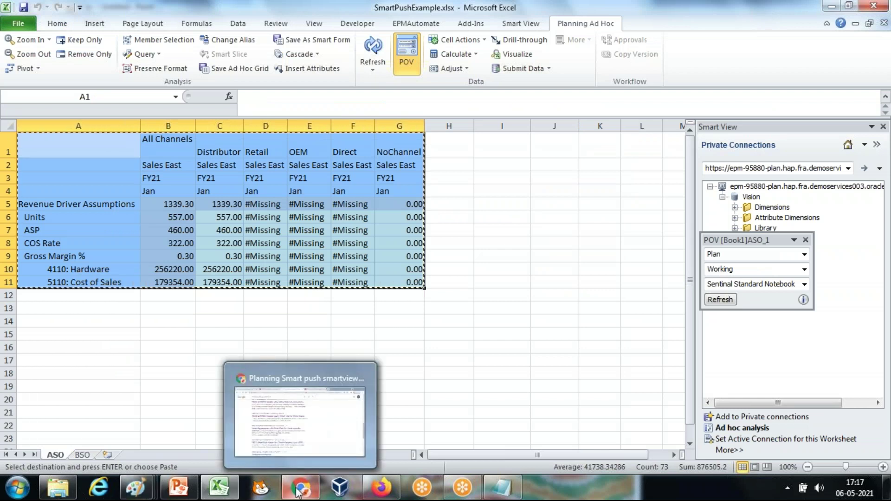
{"action": "mouse_move", "coordinate": [136, 488]}
{"action": "left_click", "coordinate": [338, 408]}
{"action": "key", "text": "ctrl+v"}
{"action": "mouse_move", "coordinate": [253, 162]}
{"action": "left_mouse_down"}
{"action": "mouse_move", "coordinate": [397, 277]}
{"action": "mouse_move", "coordinate": [388, 338]}
{"action": "mouse_move", "coordinate": [400, 342]}
{"action": "left_mouse_up"}
{"action": "left_click", "coordinate": [287, 41]}
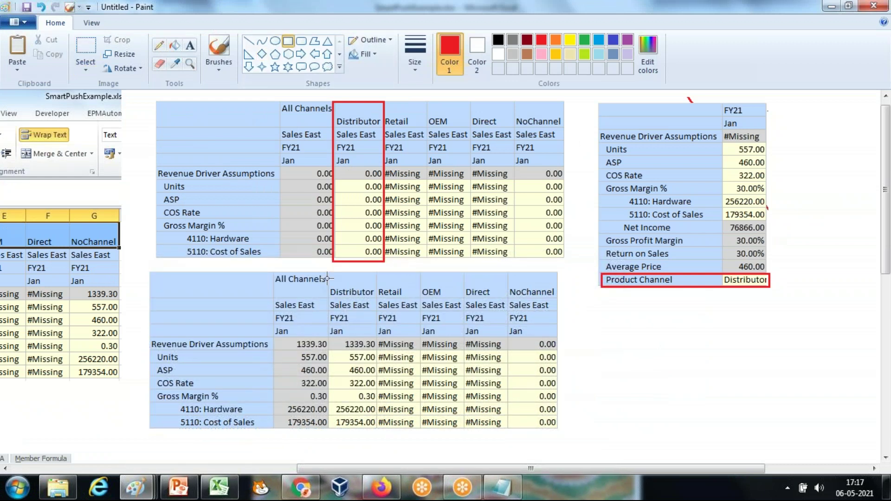
{"action": "left_click_drag", "start_coordinate": [330, 275], "coordinate": [376, 425]}
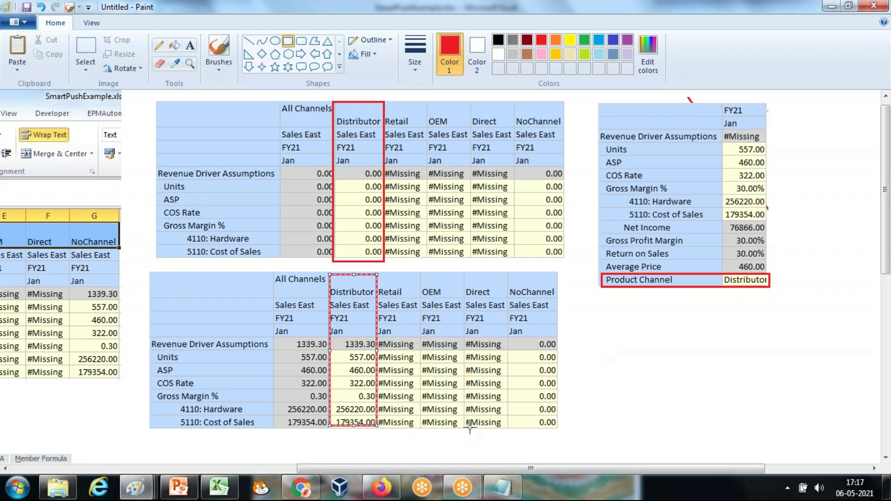
Switch to EPM Cloud Planning in Firefox, inspect the Channel smart list's #Missing Drop Down Label, and leave without saving.
{"action": "left_click", "coordinate": [380, 487]}
{"action": "left_click", "coordinate": [17, 70]}
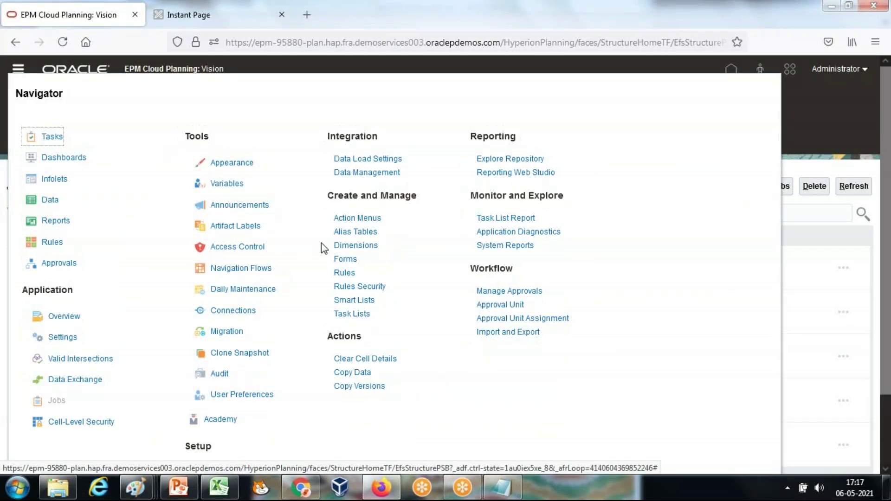
{"action": "left_click", "coordinate": [355, 301]}
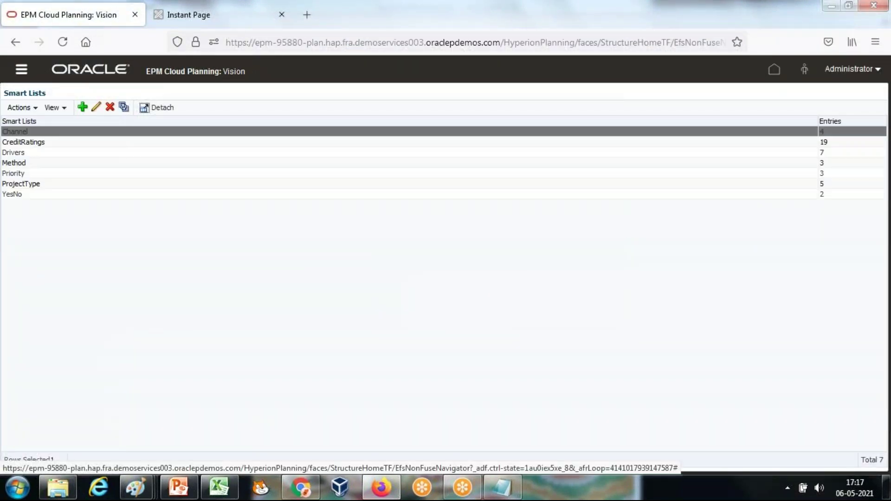
{"action": "double_click", "coordinate": [128, 131]}
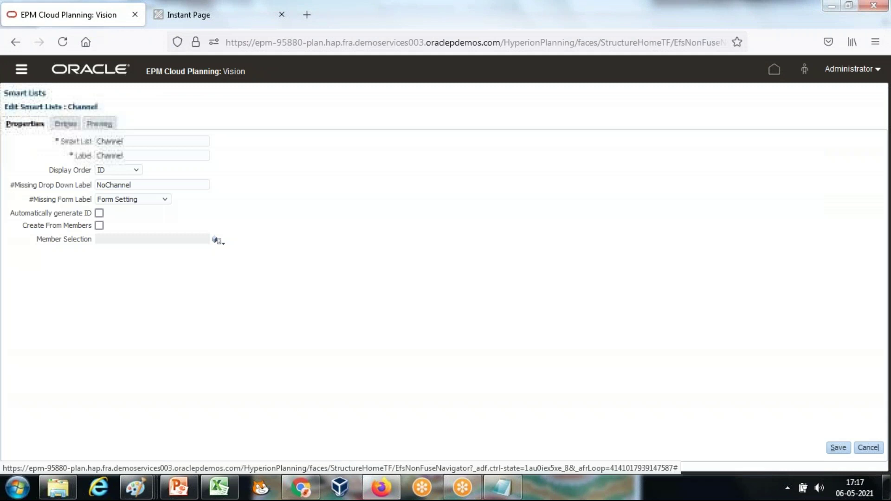
{"action": "double_click", "coordinate": [141, 184]}
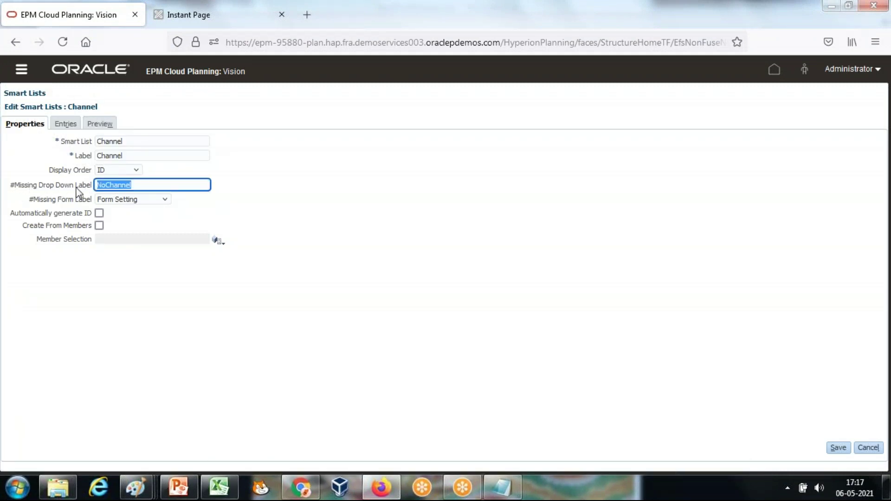
{"action": "left_click", "coordinate": [866, 447]}
Switch to Excel and delete the Product Channel row from the BSO sheet.
{"action": "left_click", "coordinate": [219, 487]}
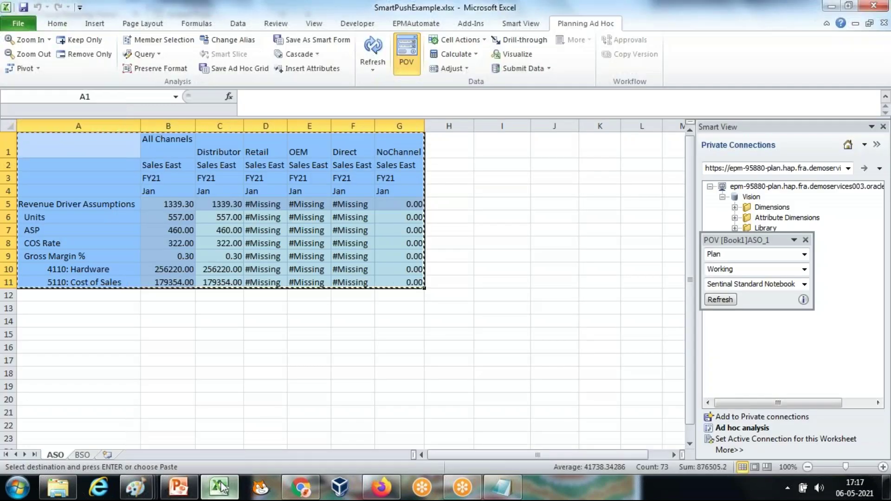
{"action": "left_click", "coordinate": [111, 386]}
{"action": "left_click", "coordinate": [84, 456]}
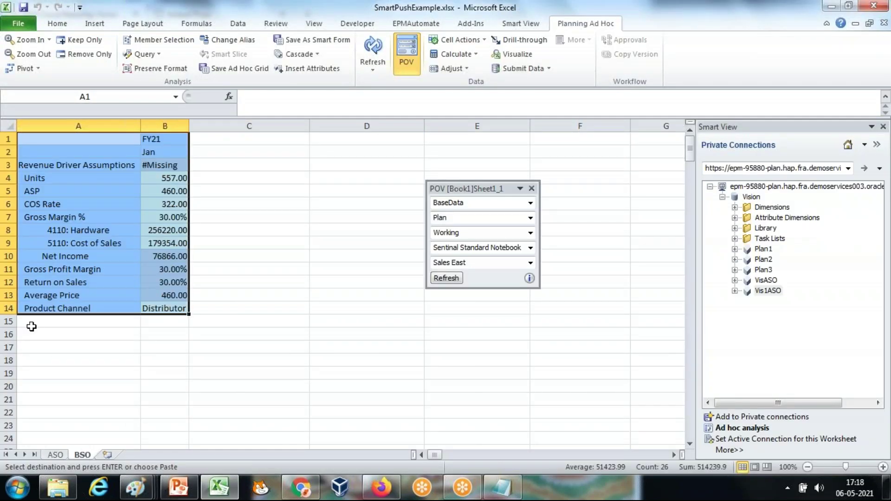
{"action": "left_click", "coordinate": [9, 309]}
{"action": "right_click", "coordinate": [19, 310]}
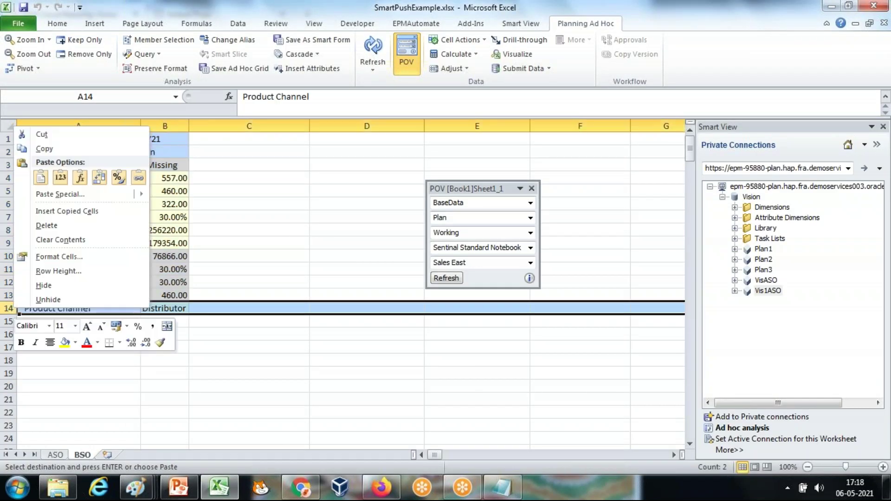
{"action": "left_click", "coordinate": [60, 226]}
{"action": "left_click", "coordinate": [174, 297]}
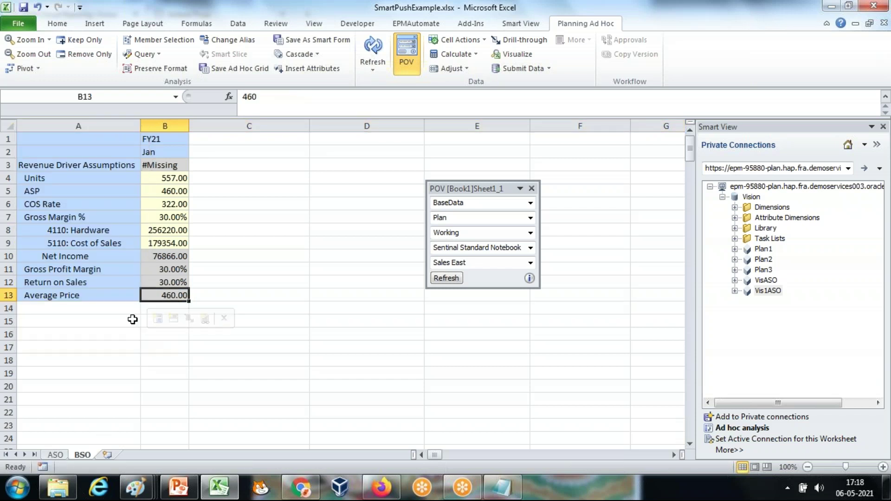
Examine the NoChannel column on the ASO sheet and return to the BSO sheet to refresh its grid.
{"action": "left_click", "coordinate": [55, 455]}
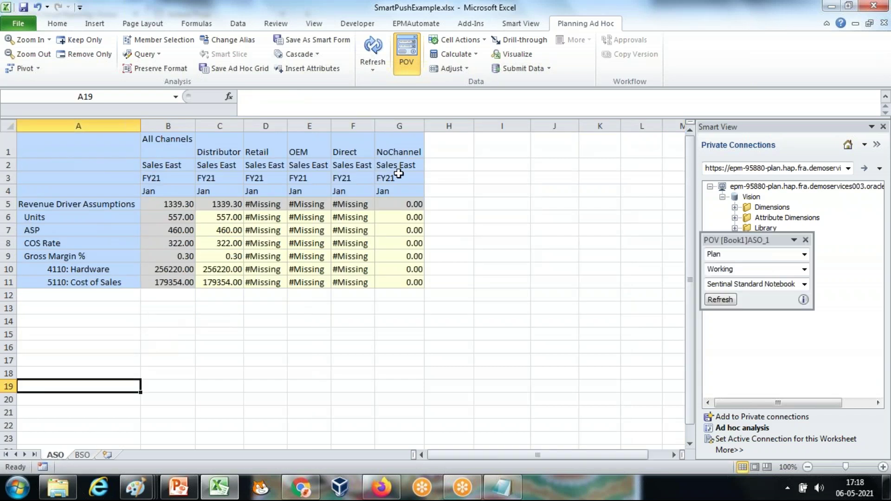
{"action": "left_click_drag", "start_coordinate": [395, 151], "coordinate": [395, 281]}
{"action": "left_click", "coordinate": [82, 455]}
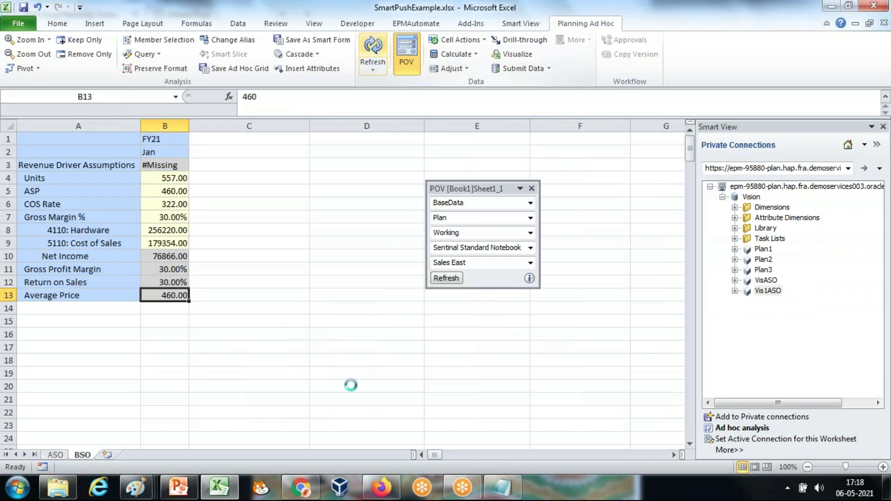
Switch to EPM Cloud Planning in Firefox and push the BSOTOASOCube data map, clearing the data before the push.
{"action": "left_click", "coordinate": [382, 485]}
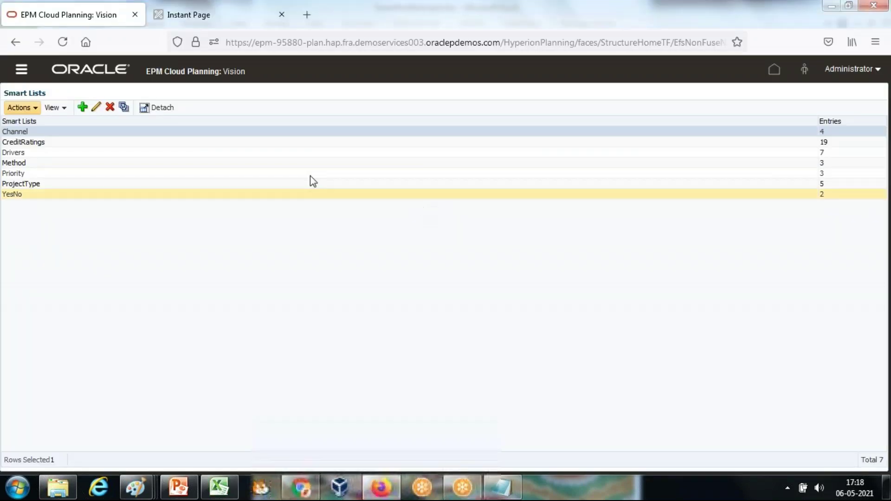
{"action": "left_click", "coordinate": [775, 71]}
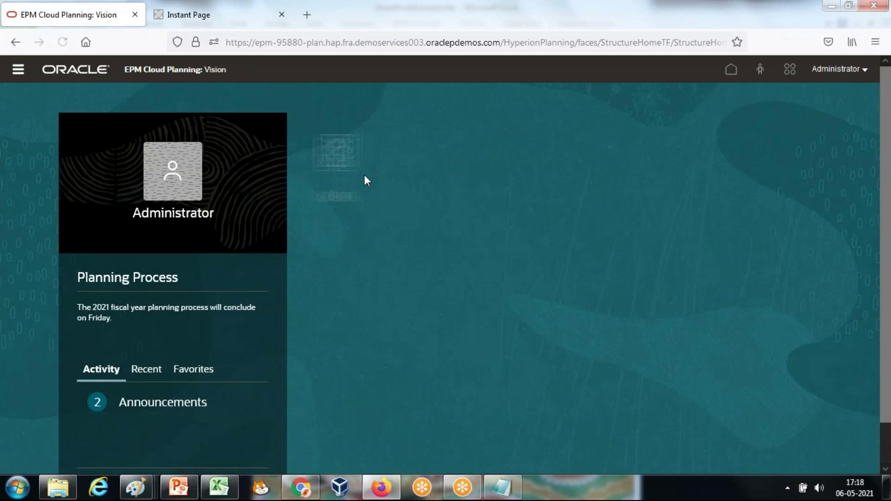
{"action": "left_click", "coordinate": [18, 69]}
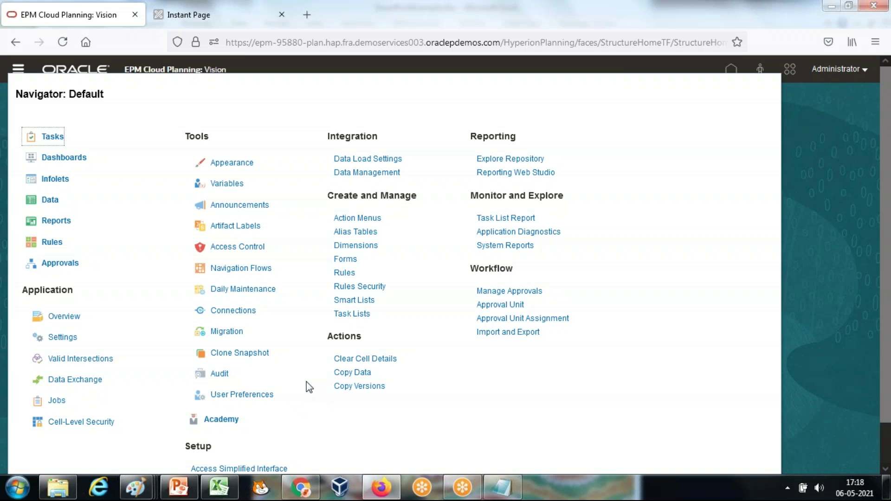
{"action": "left_click", "coordinate": [103, 381]}
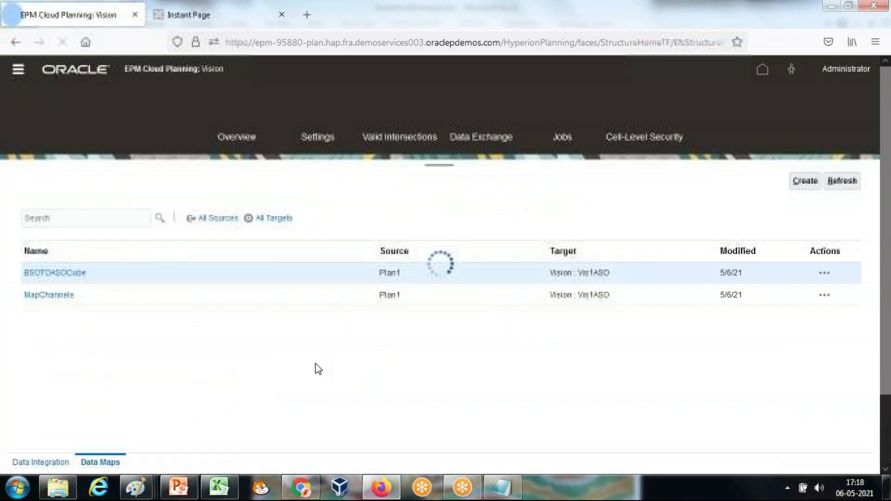
{"action": "left_click", "coordinate": [824, 273]}
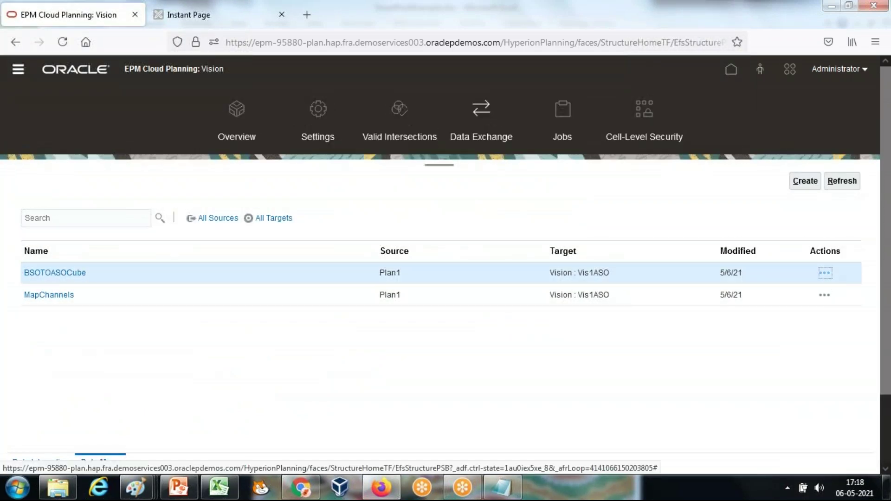
{"action": "left_click", "coordinate": [773, 357]}
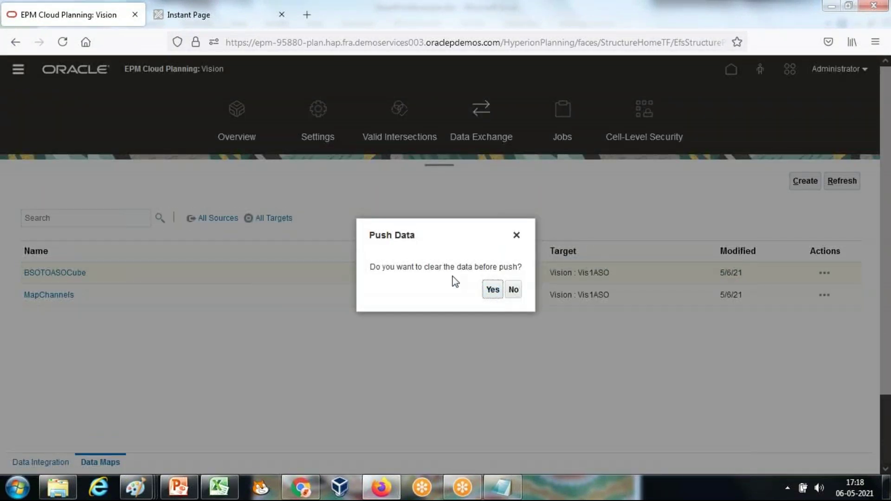
{"action": "left_click_drag", "start_coordinate": [384, 267], "coordinate": [522, 267]}
{"action": "left_click", "coordinate": [492, 290]}
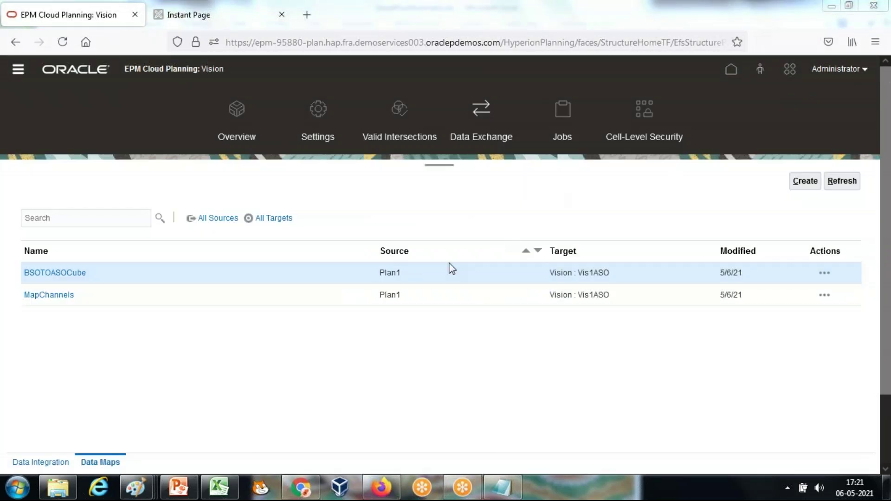
View the job details of the latest BSOTOASOCube data map run and check its progress log.
{"action": "left_click", "coordinate": [564, 136]}
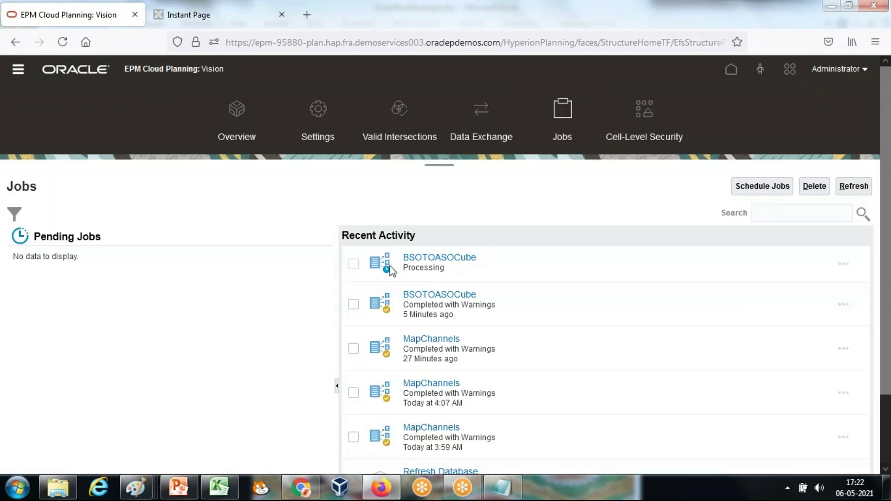
{"action": "left_click", "coordinate": [441, 257]}
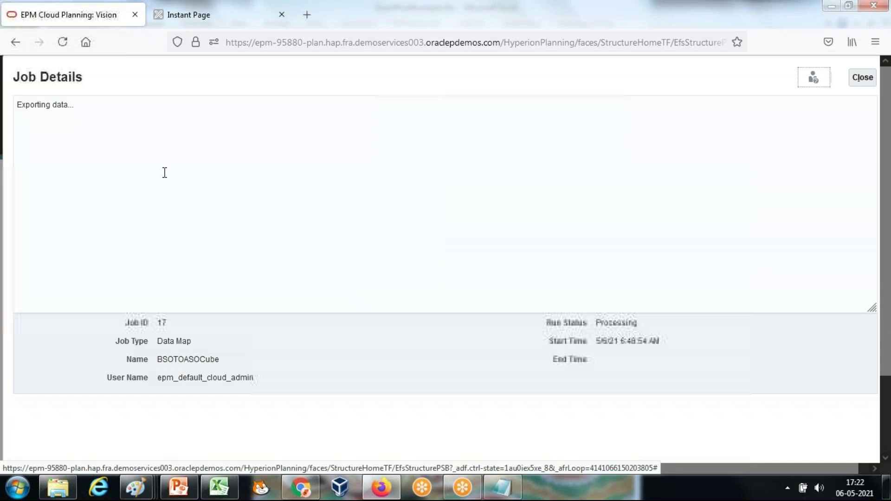
{"action": "left_click_drag", "start_coordinate": [74, 102], "coordinate": [13, 104]}
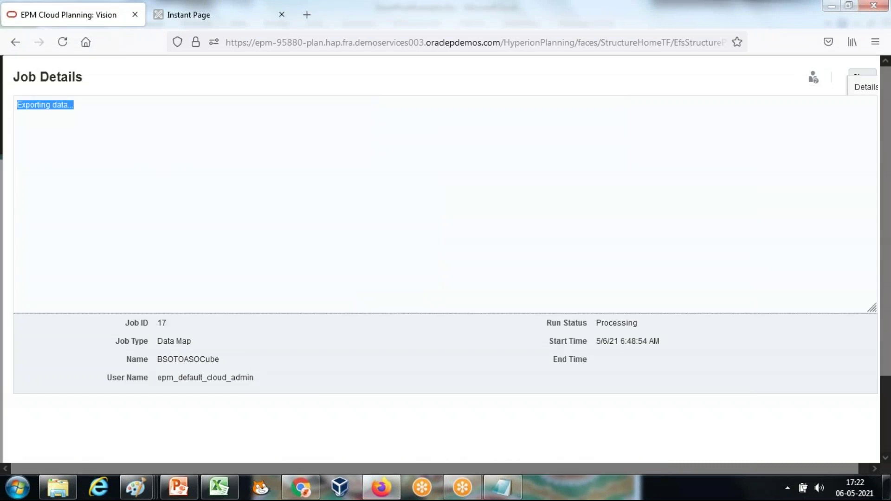
Switch to Excel to refresh the ASO grid during the push, and return to the job details in Firefox.
{"action": "left_click", "coordinate": [224, 486]}
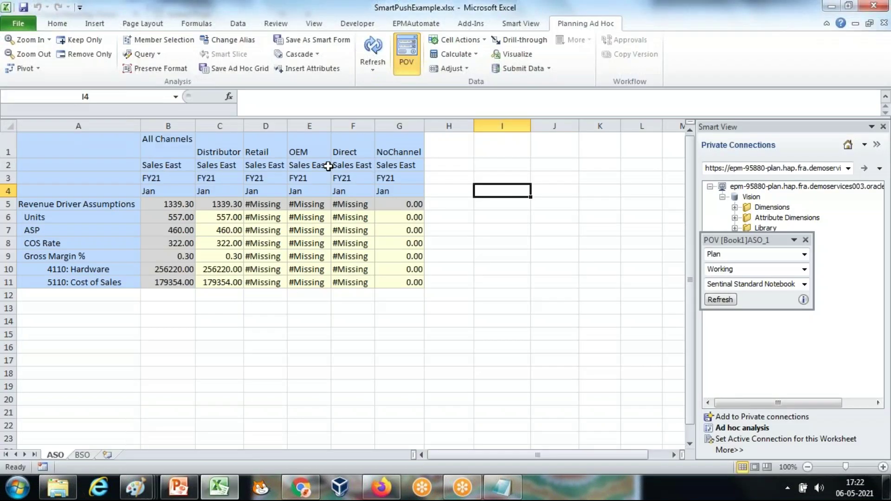
{"action": "left_click", "coordinate": [375, 46]}
{"action": "key", "text": "alt+Tab"}
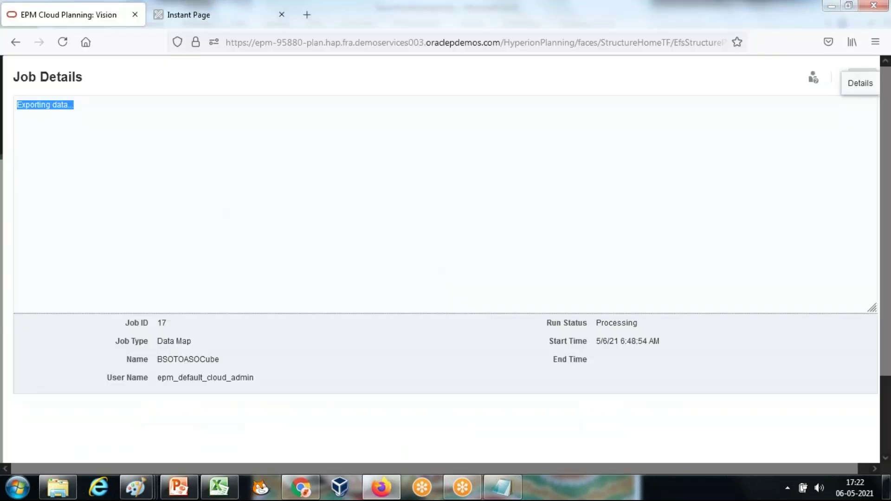
Close and reopen the latest BSOTOASOCube job's details, review the export log and exported file size, and return to the jobs list.
{"action": "left_click", "coordinate": [860, 81]}
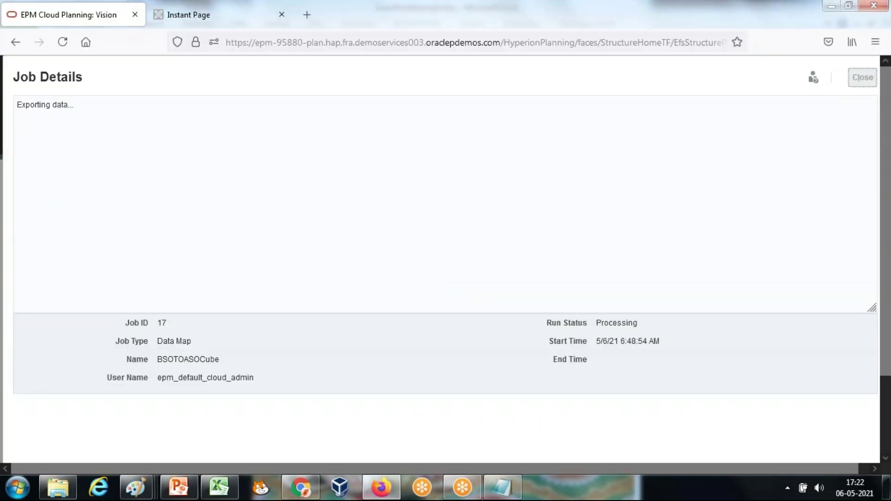
{"action": "left_click", "coordinate": [439, 258]}
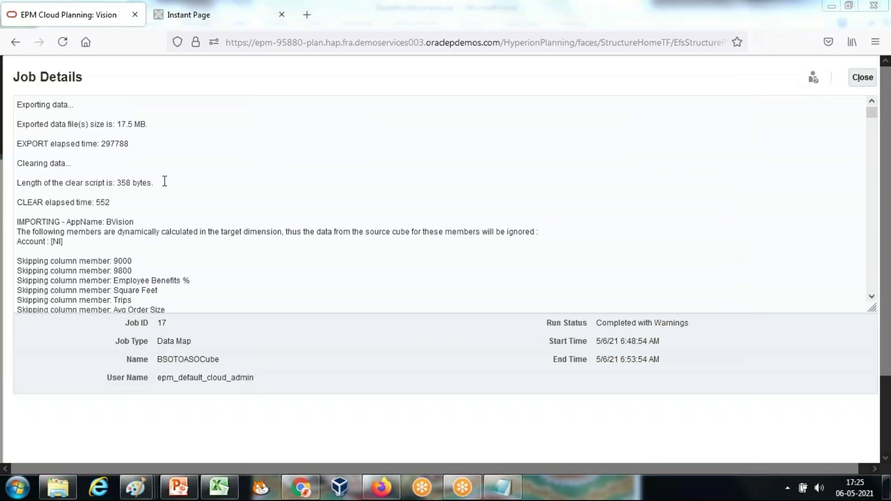
{"action": "left_click", "coordinate": [646, 165]}
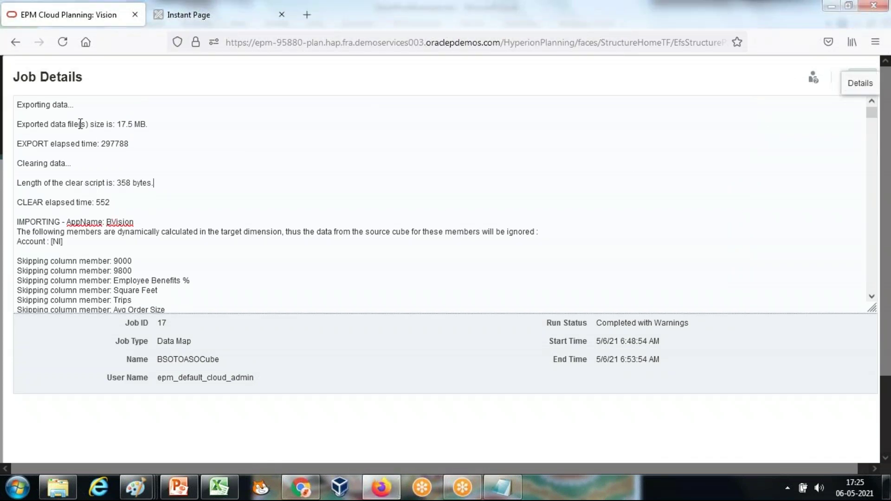
{"action": "left_click_drag", "start_coordinate": [69, 104], "coordinate": [17, 104]}
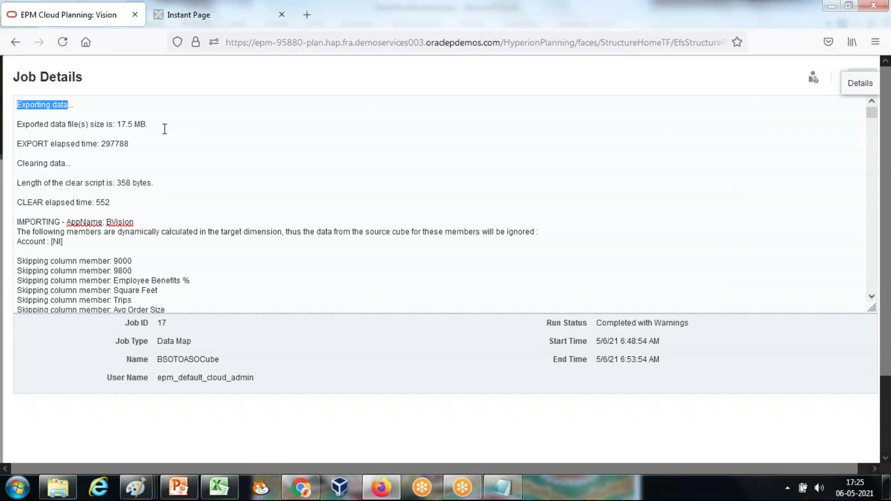
{"action": "left_click_drag", "start_coordinate": [147, 125], "coordinate": [18, 125]}
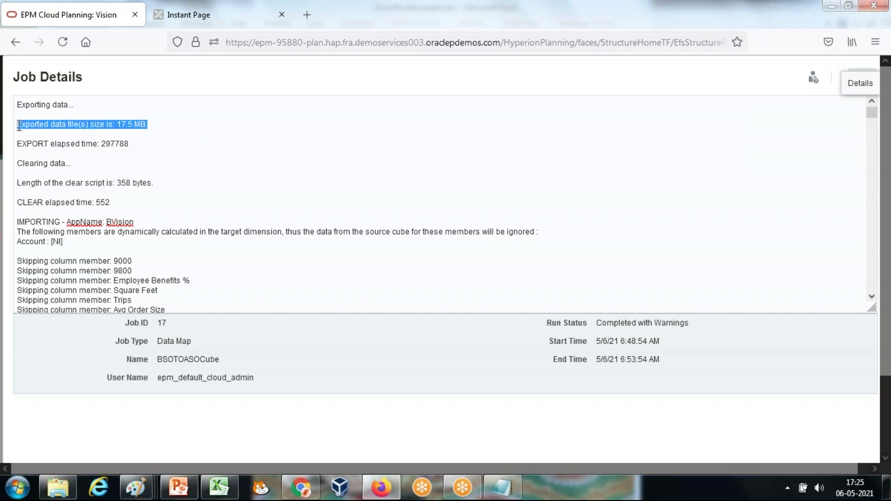
{"action": "left_click", "coordinate": [861, 78]}
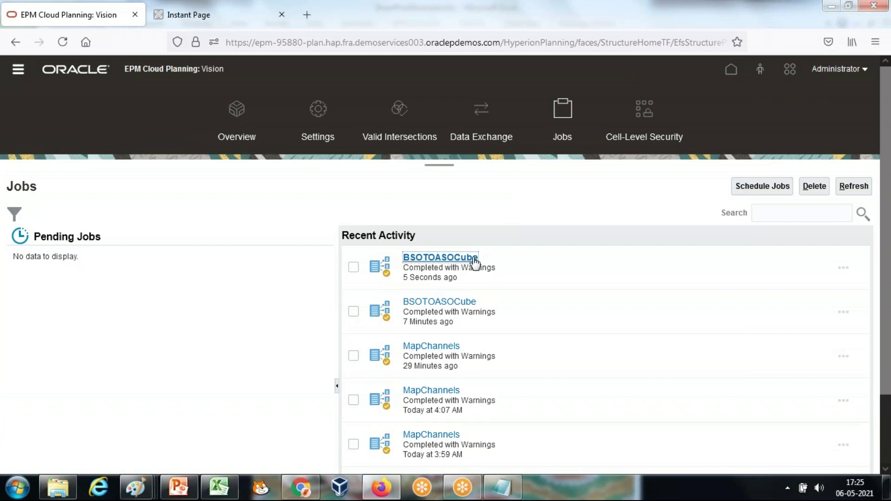
Switch to Excel, refresh the ASO grid, and compare its NoChannel Hardware and Cost of Sales values with the BSO sheet.
{"action": "left_click", "coordinate": [218, 487]}
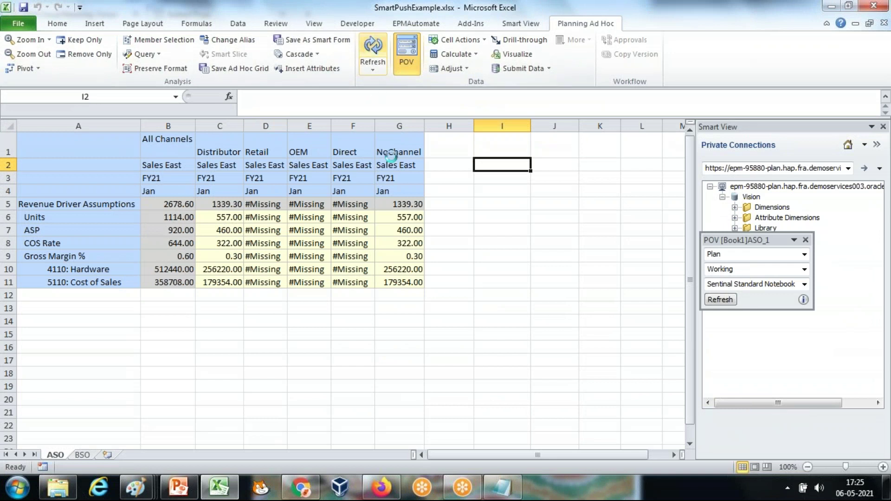
{"action": "left_click_drag", "start_coordinate": [404, 153], "coordinate": [399, 282]}
{"action": "left_click", "coordinate": [92, 456]}
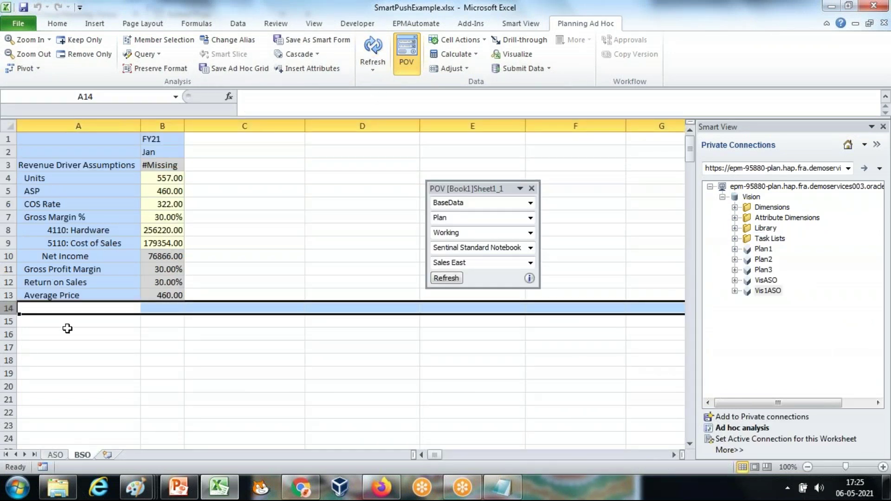
{"action": "left_click", "coordinate": [64, 315]}
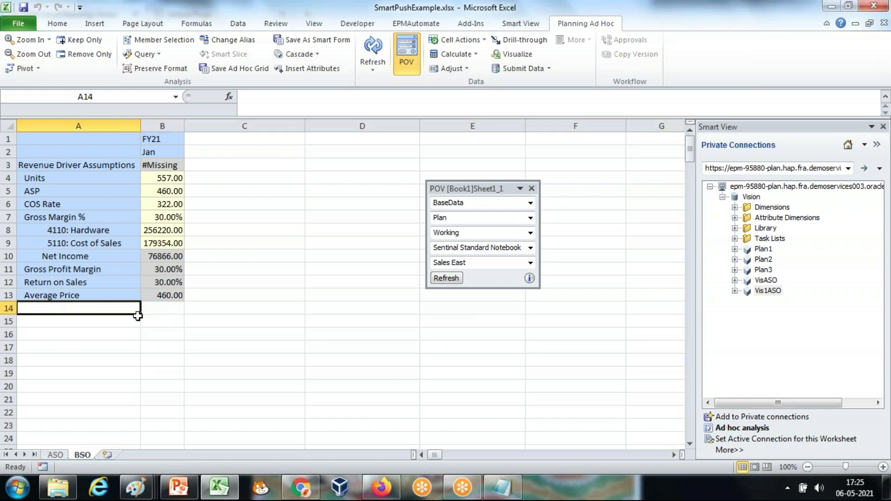
{"action": "left_click_drag", "start_coordinate": [169, 231], "coordinate": [168, 244]}
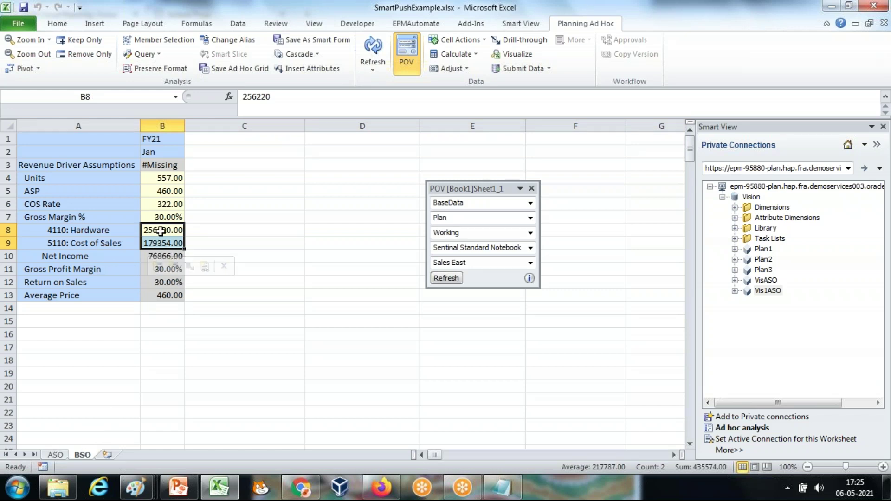
{"action": "left_click", "coordinate": [57, 454]}
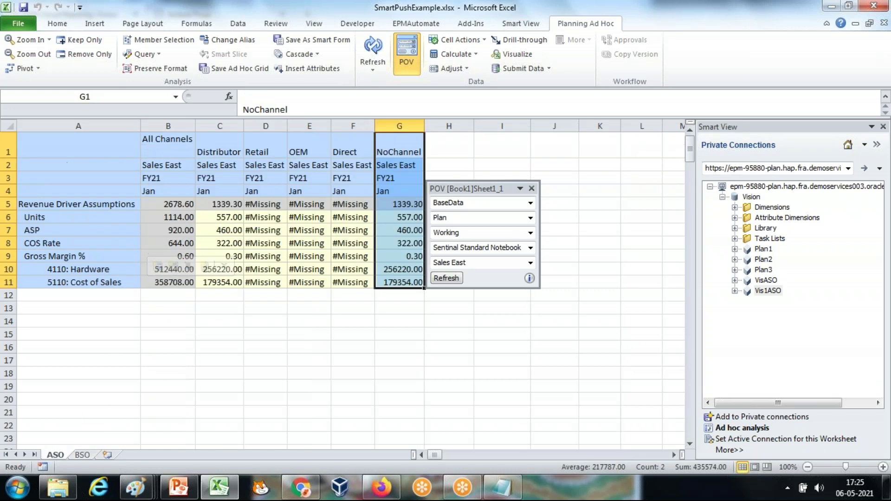
{"action": "left_click_drag", "start_coordinate": [394, 268], "coordinate": [394, 280]}
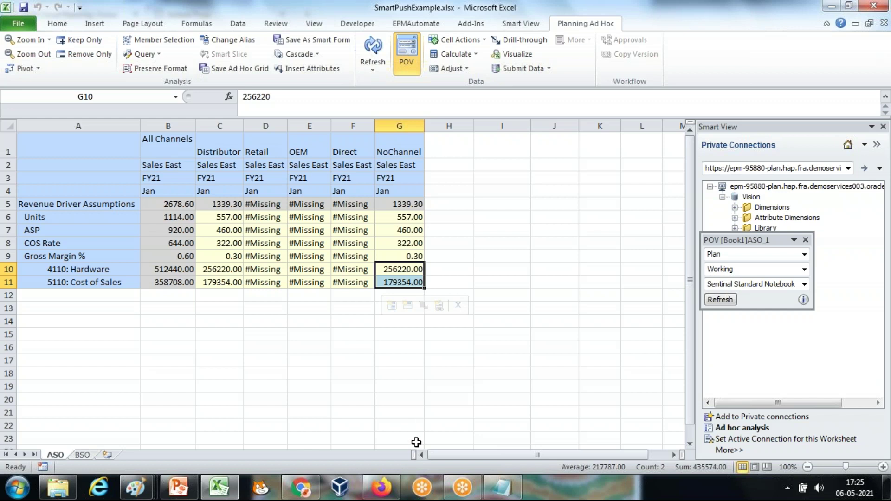
Switch to PowerPoint and show the closing "Any Question?" slide of the presentation.
{"action": "left_click", "coordinate": [381, 487]}
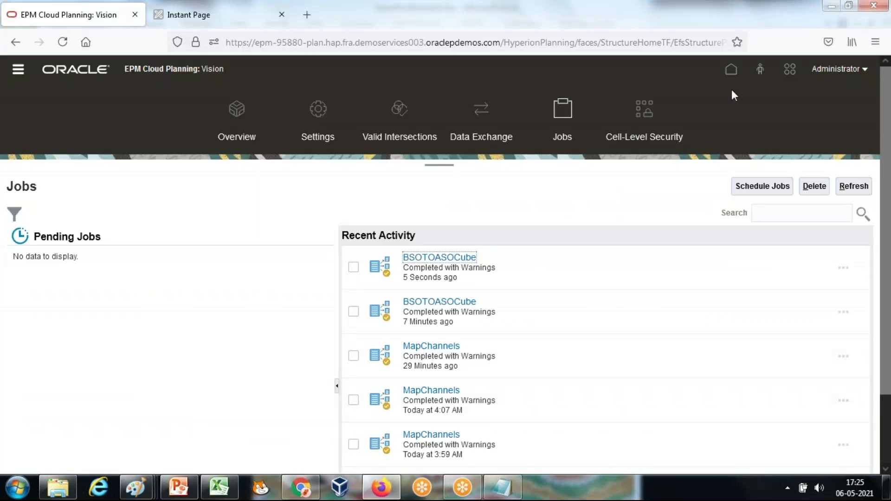
{"action": "left_click", "coordinate": [179, 487]}
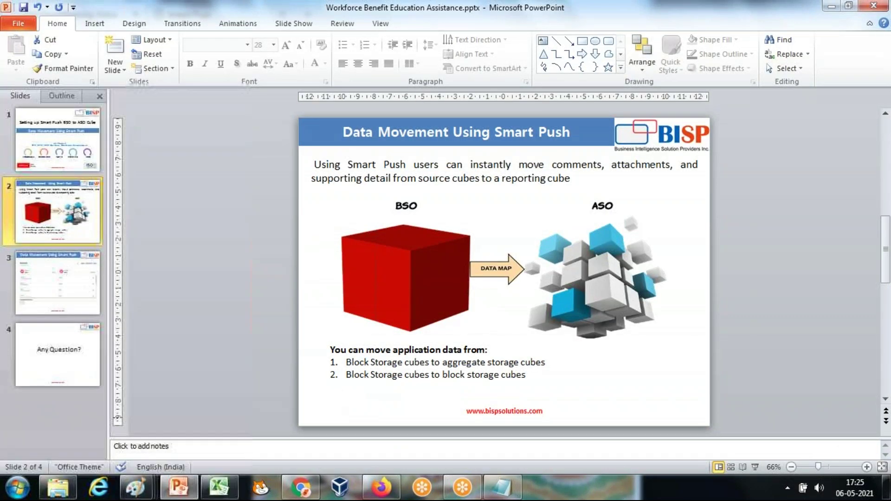
{"action": "left_click", "coordinate": [57, 360]}
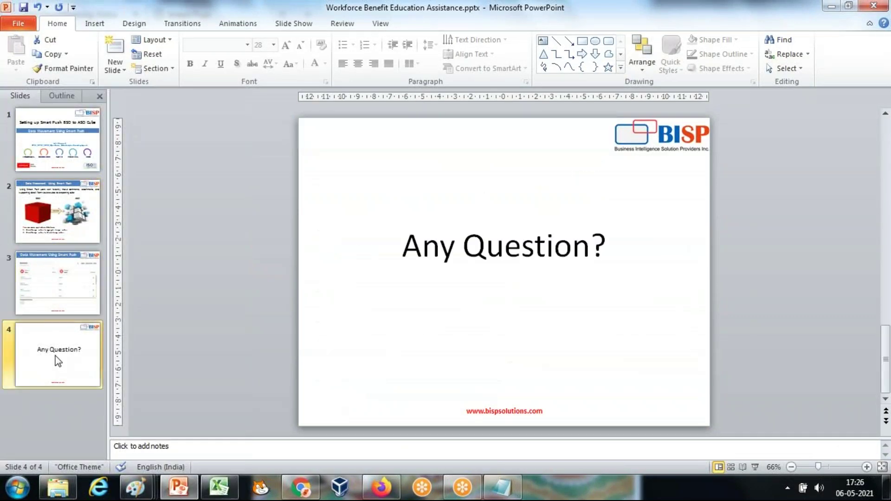